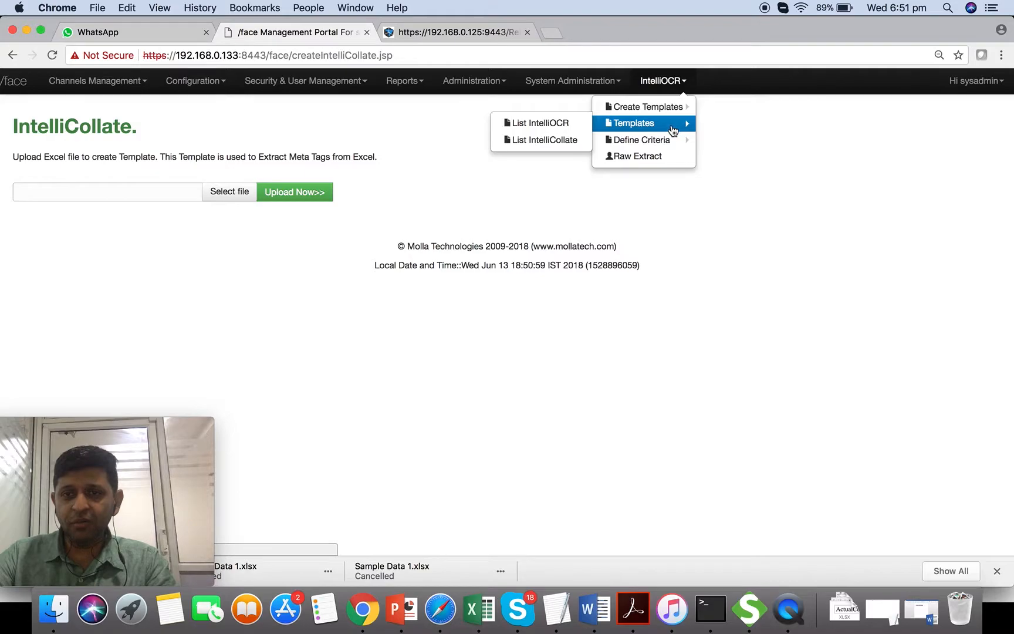
List the IntelliCollate templates created from 05/06/2018 till 14/06/2018.
{"action": "left_click", "coordinate": [564, 124]}
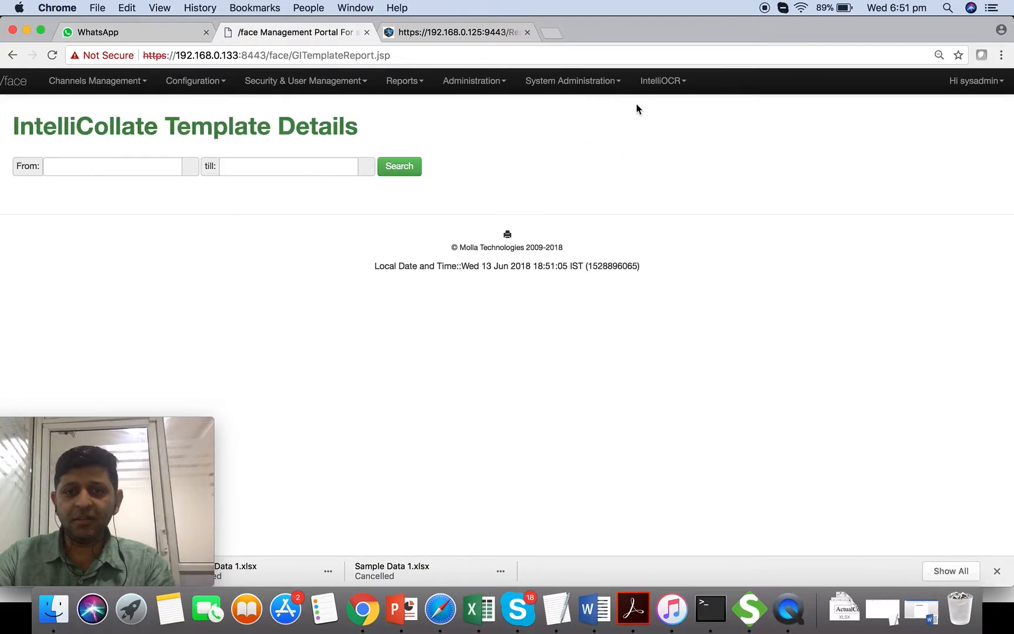
{"action": "left_click", "coordinate": [108, 171]}
{"action": "left_click", "coordinate": [95, 241]}
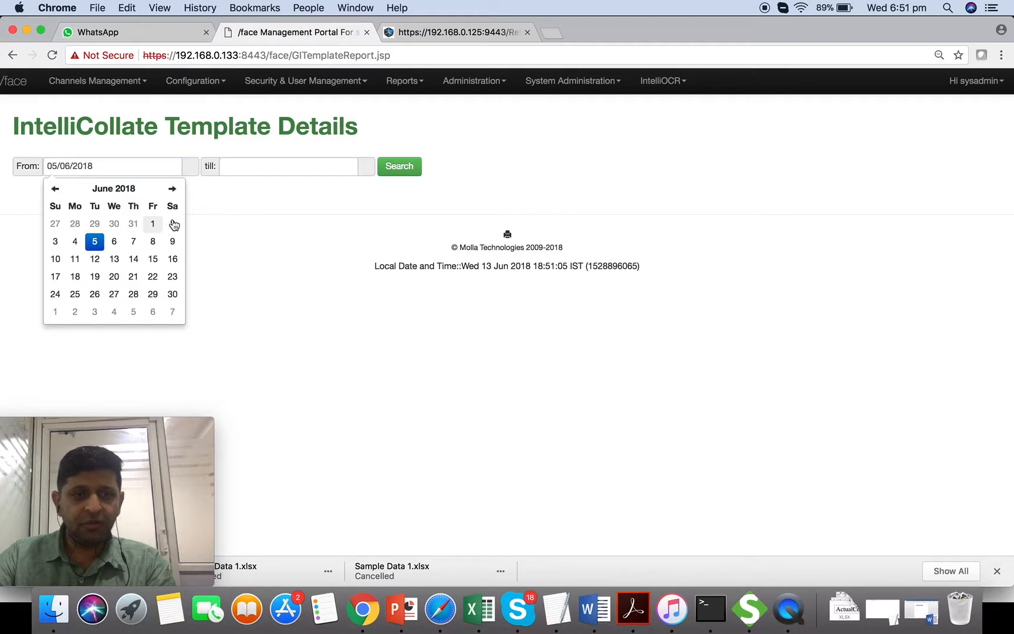
{"action": "left_click", "coordinate": [241, 171]}
{"action": "left_click", "coordinate": [310, 258]}
{"action": "left_click", "coordinate": [399, 169]}
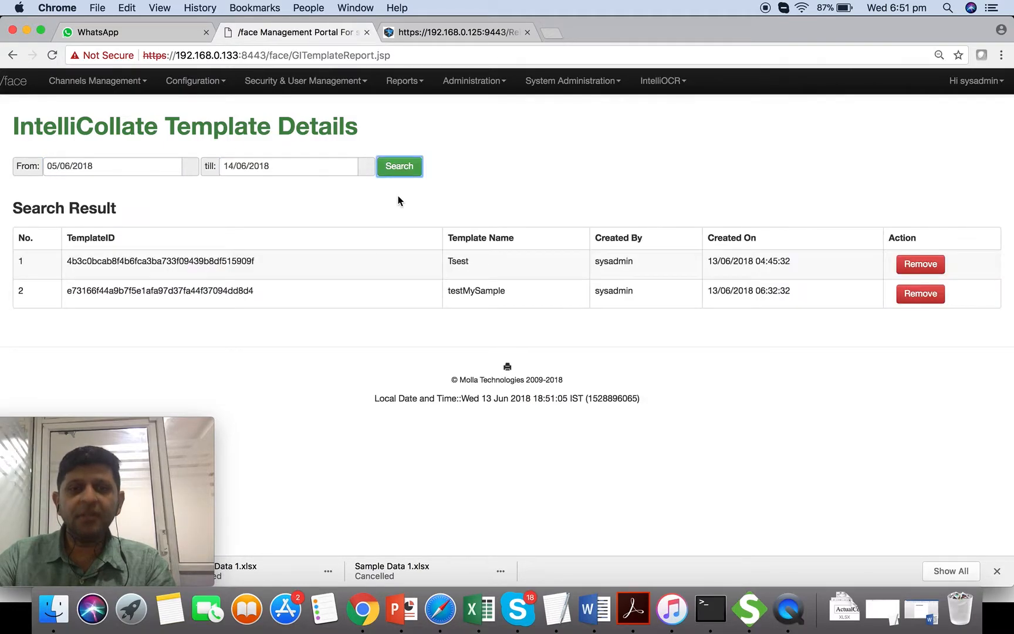
Remove the testMySample template, and try to remove the Tsest template as well.
{"action": "left_click", "coordinate": [918, 293]}
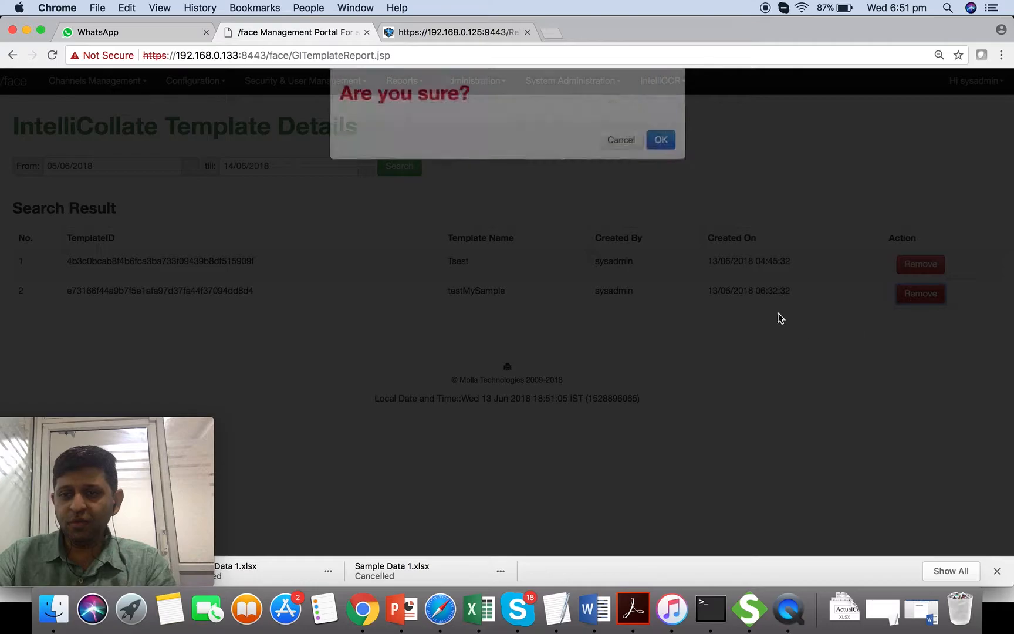
{"action": "left_click", "coordinate": [660, 194]}
{"action": "left_click", "coordinate": [663, 196]}
{"action": "left_click", "coordinate": [920, 267]}
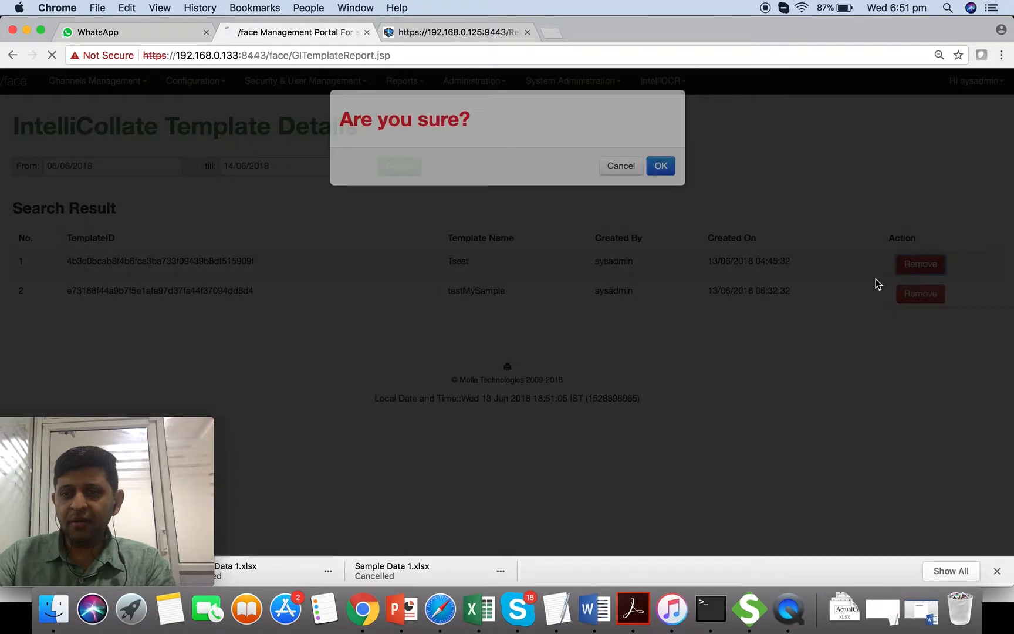
{"action": "left_click", "coordinate": [668, 194]}
Search the IntelliCollate templates created from 04/06/2018 till 15/06/2018.
{"action": "left_click", "coordinate": [109, 165]}
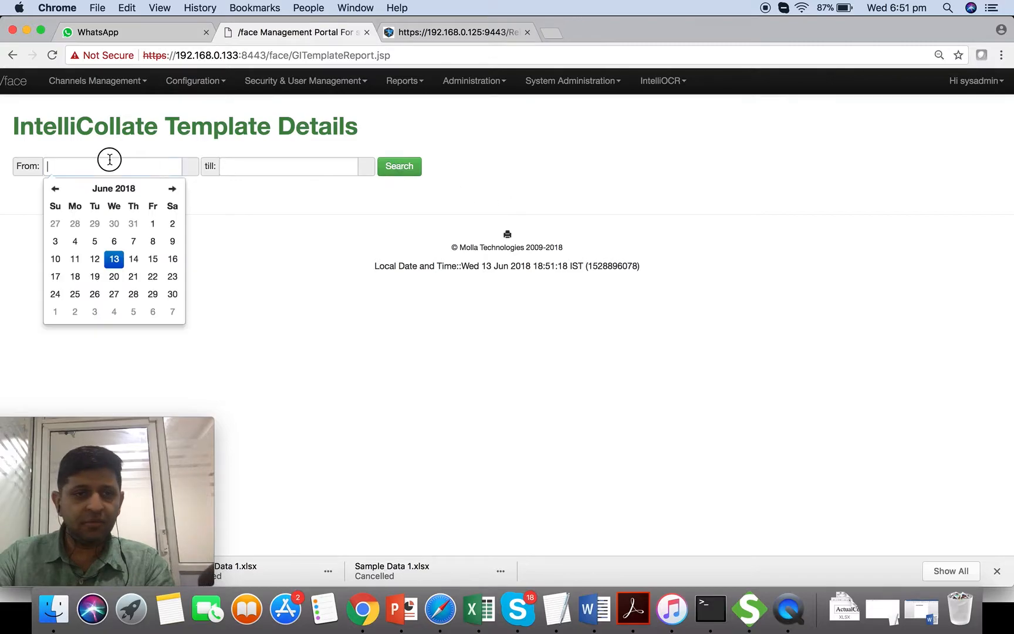
{"action": "left_click", "coordinate": [75, 241]}
{"action": "left_click", "coordinate": [279, 173]}
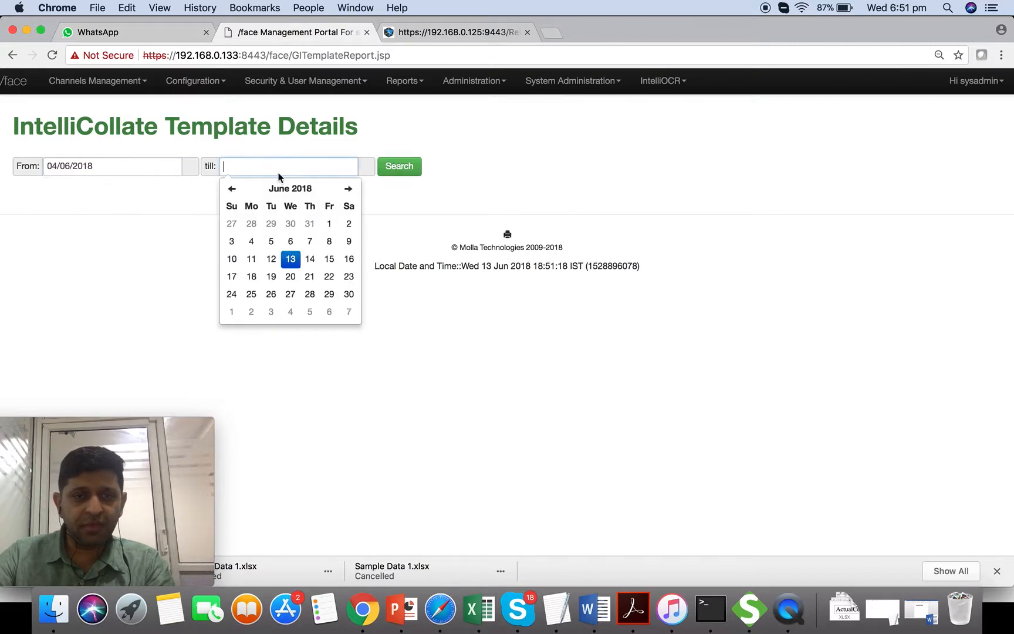
{"action": "left_click", "coordinate": [329, 259]}
{"action": "left_click", "coordinate": [412, 170]}
Remove the Tsest template and run the template search again.
{"action": "left_click", "coordinate": [917, 265]}
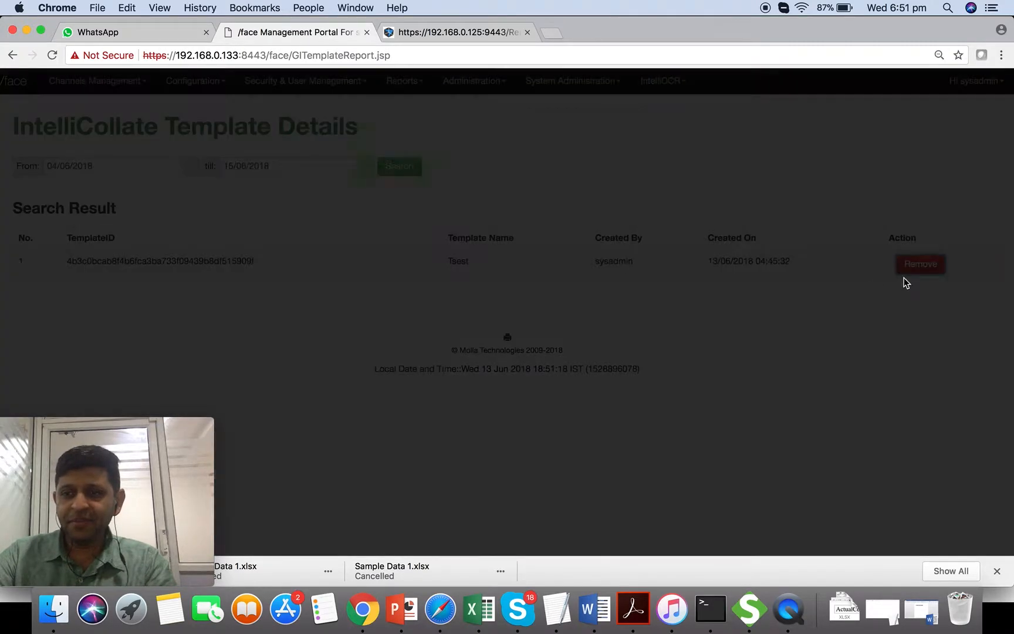
{"action": "left_click", "coordinate": [667, 197]}
{"action": "left_click", "coordinate": [667, 198]}
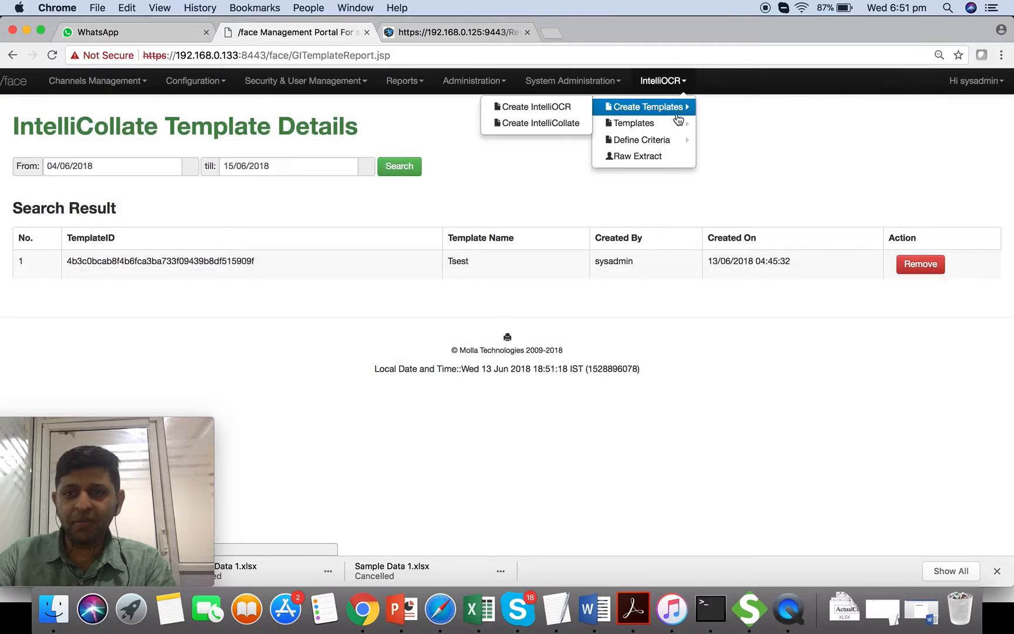
{"action": "left_click", "coordinate": [408, 171]}
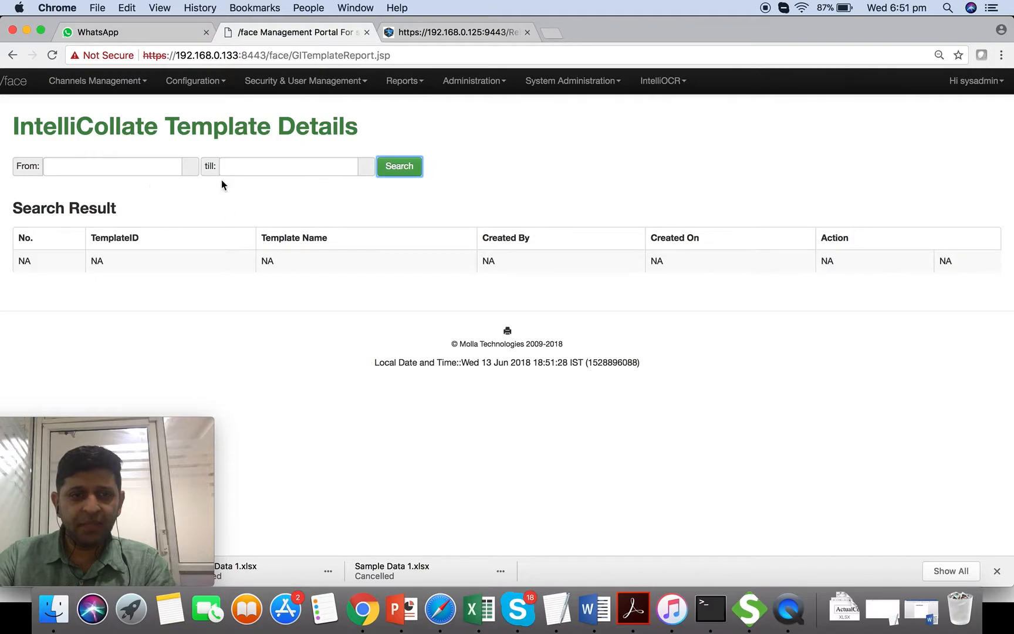
Open the page for creating an IntelliCollate template from an Excel file.
{"action": "mouse_move", "coordinate": [661, 82]}
{"action": "mouse_move", "coordinate": [666, 108]}
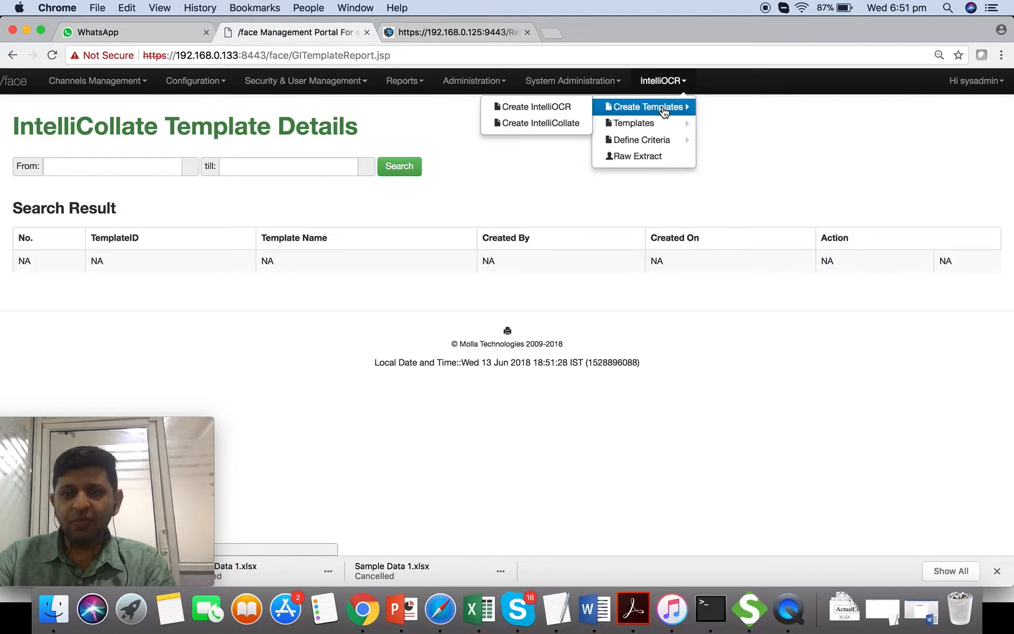
{"action": "left_click", "coordinate": [555, 128]}
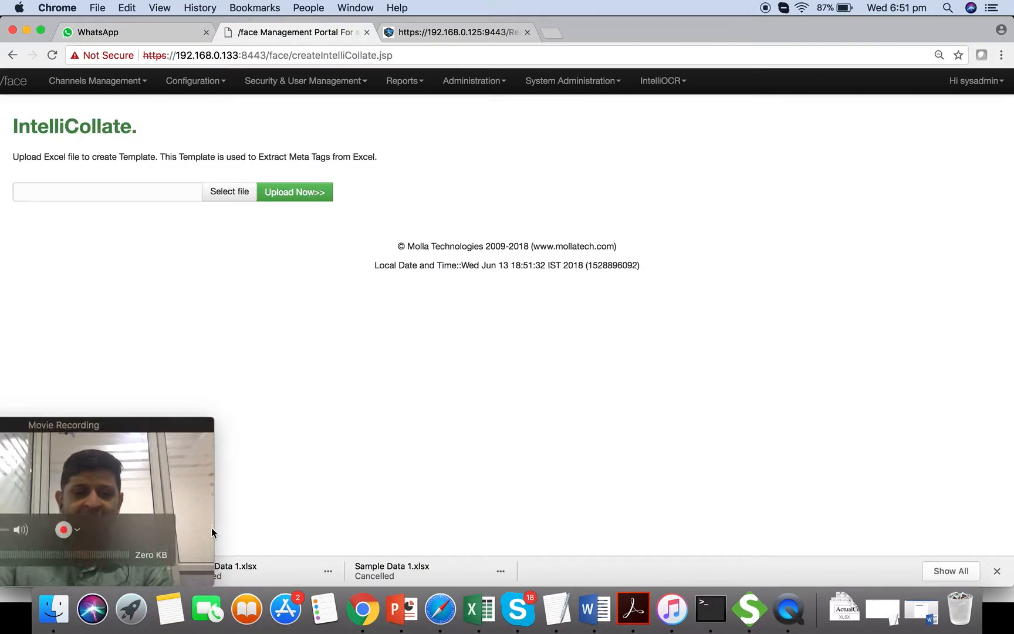
Open the Sample-Template-intelliCOLLATE workbook from the Downloads folder in Excel and enlarge its window to fill the screen.
{"action": "left_click", "coordinate": [54, 609]}
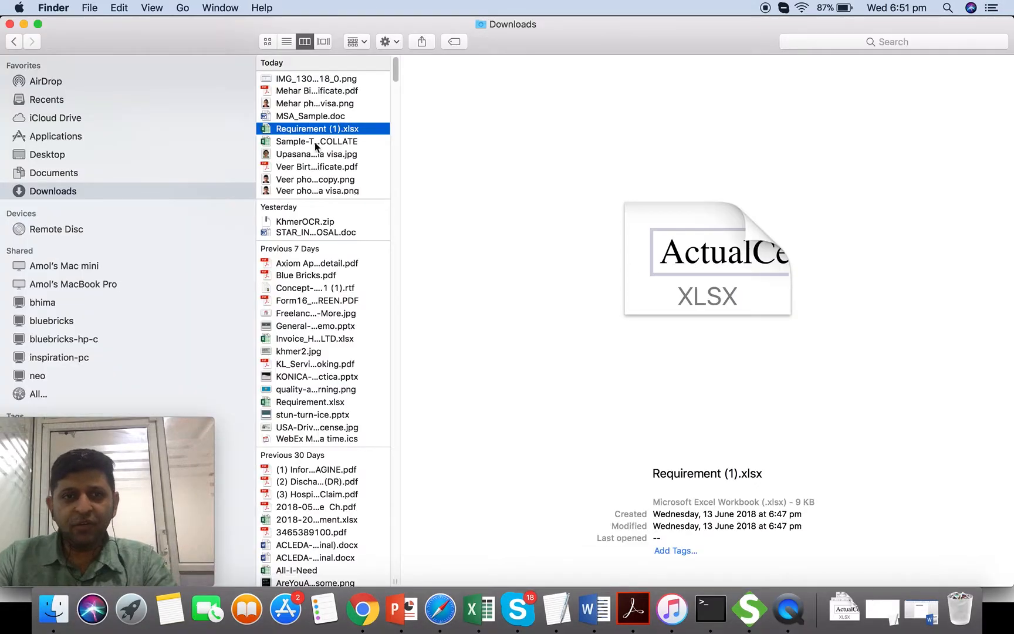
{"action": "double_click", "coordinate": [315, 144]}
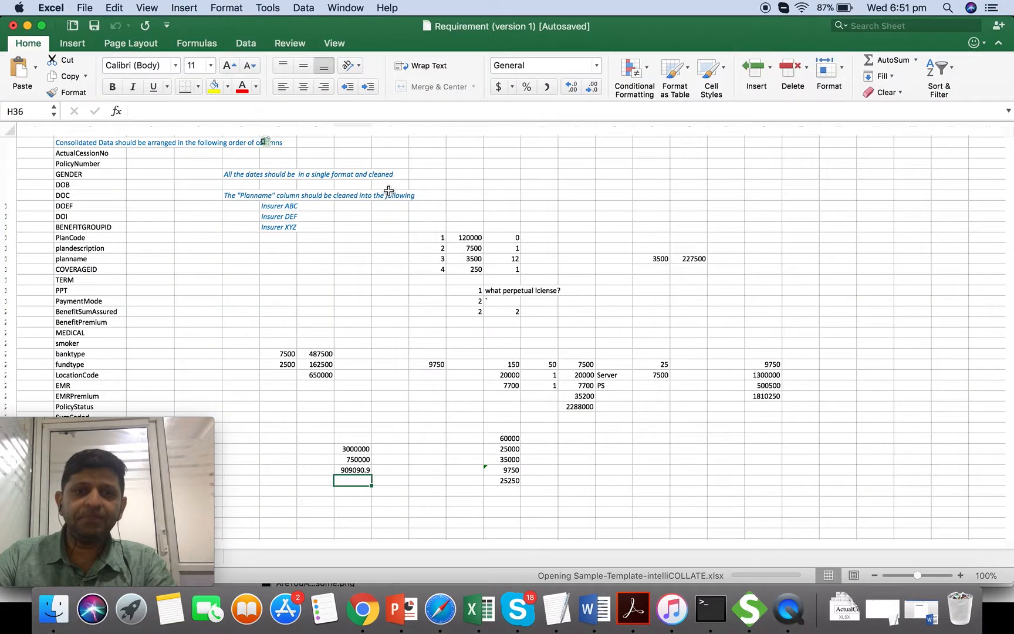
{"action": "left_click_drag", "start_coordinate": [379, 38], "coordinate": [819, 209]}
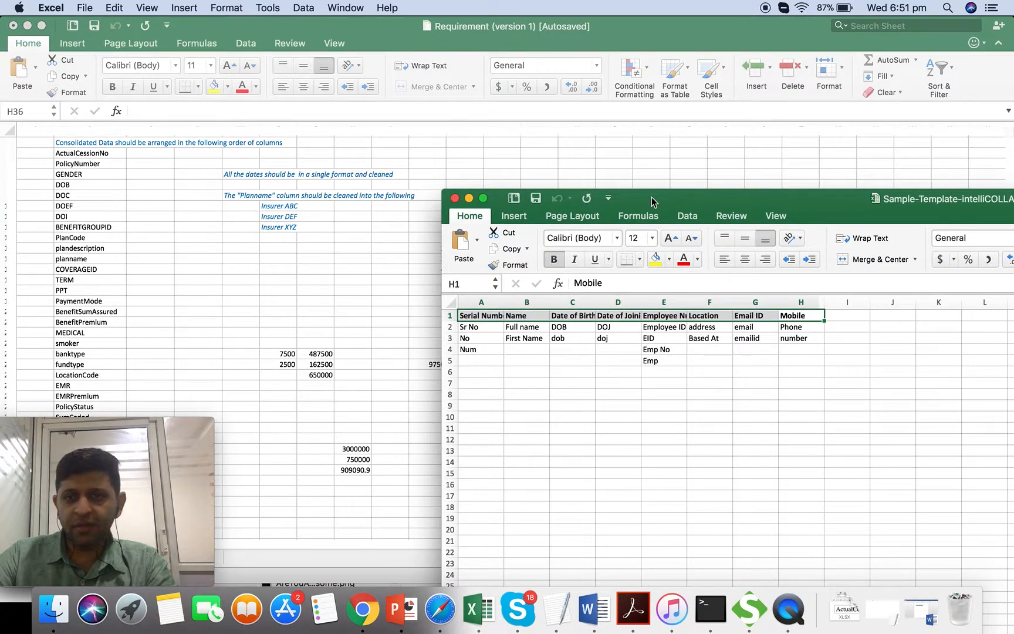
{"action": "left_click", "coordinate": [483, 199]}
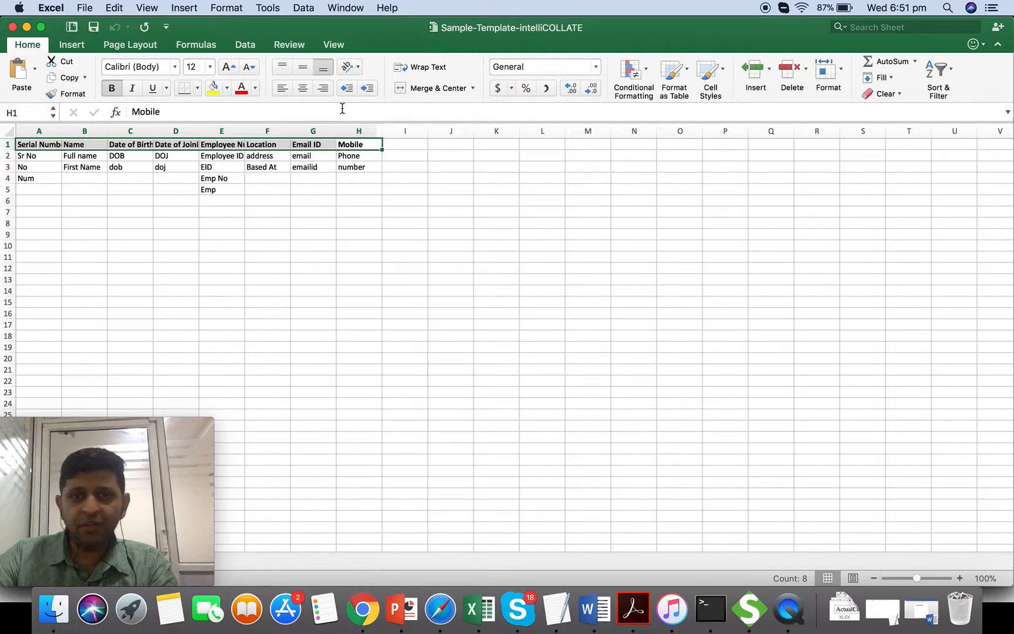
Fit the Serial Number, Employee Number, Date of Joining and Date of Birth column widths to their contents.
{"action": "left_click", "coordinate": [959, 578]}
{"action": "left_click", "coordinate": [959, 578]}
{"action": "left_click", "coordinate": [959, 578]}
{"action": "left_click", "coordinate": [470, 358]}
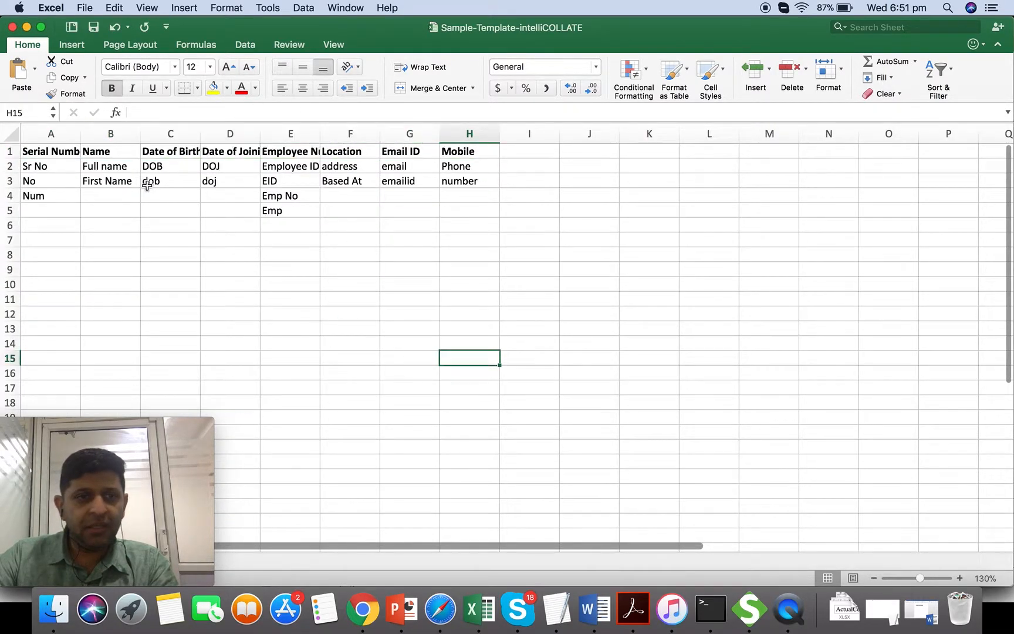
{"action": "double_click", "coordinate": [81, 133]}
{"action": "left_click_drag", "start_coordinate": [39, 153], "coordinate": [461, 153]}
{"action": "left_click", "coordinate": [467, 225]}
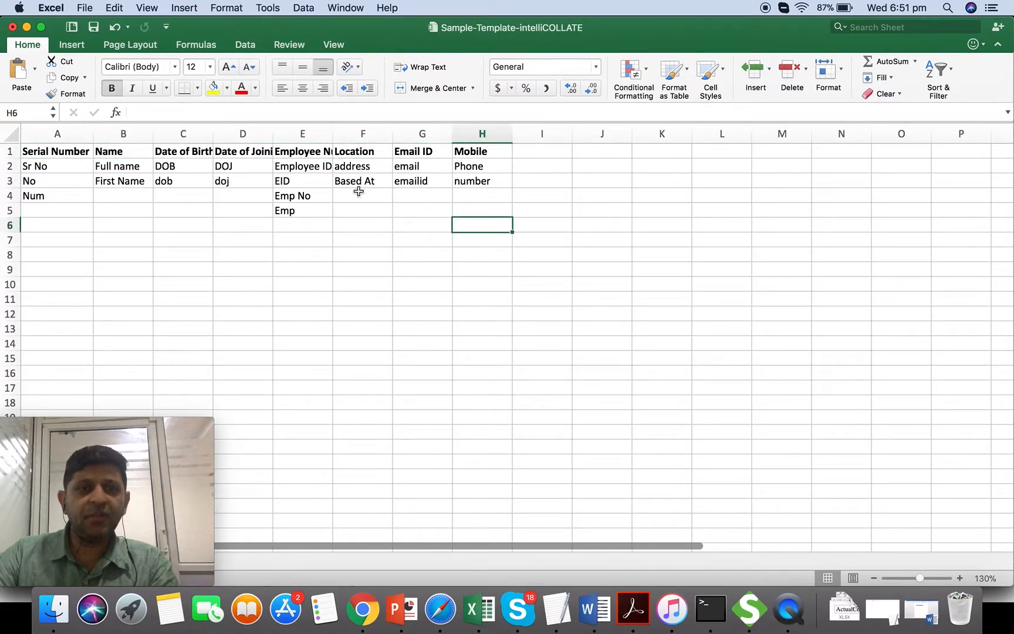
{"action": "double_click", "coordinate": [332, 133]}
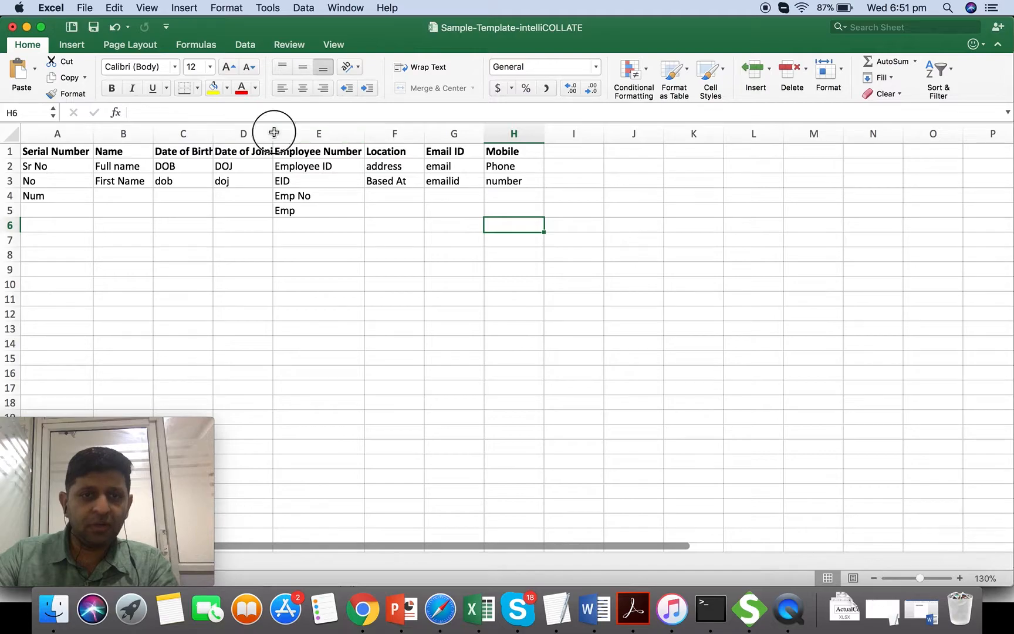
{"action": "double_click", "coordinate": [273, 134]}
{"action": "double_click", "coordinate": [211, 133]}
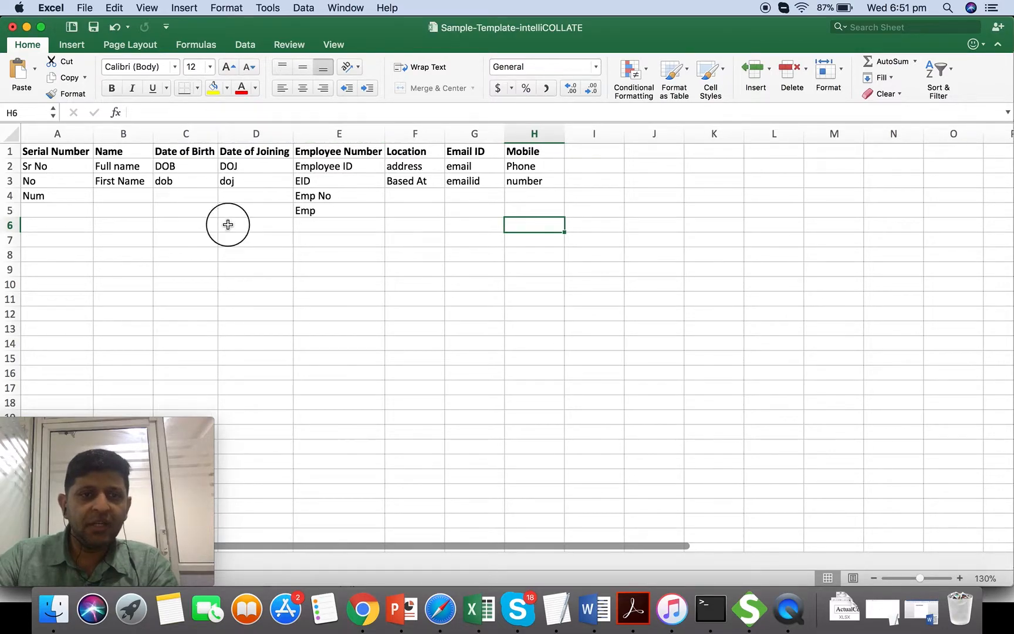
{"action": "left_click", "coordinate": [226, 221]}
Examine the alternative labels listed under the Serial Number, Name, Date of Birth and Employee Number headings.
{"action": "left_click_drag", "start_coordinate": [59, 165], "coordinate": [58, 189]}
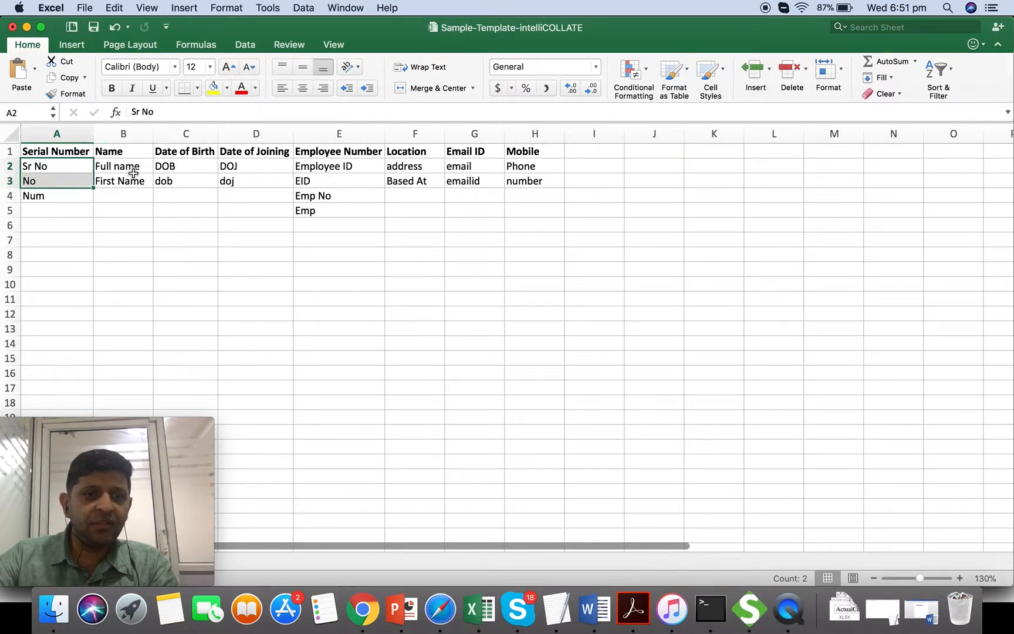
{"action": "left_click_drag", "start_coordinate": [133, 171], "coordinate": [127, 185]}
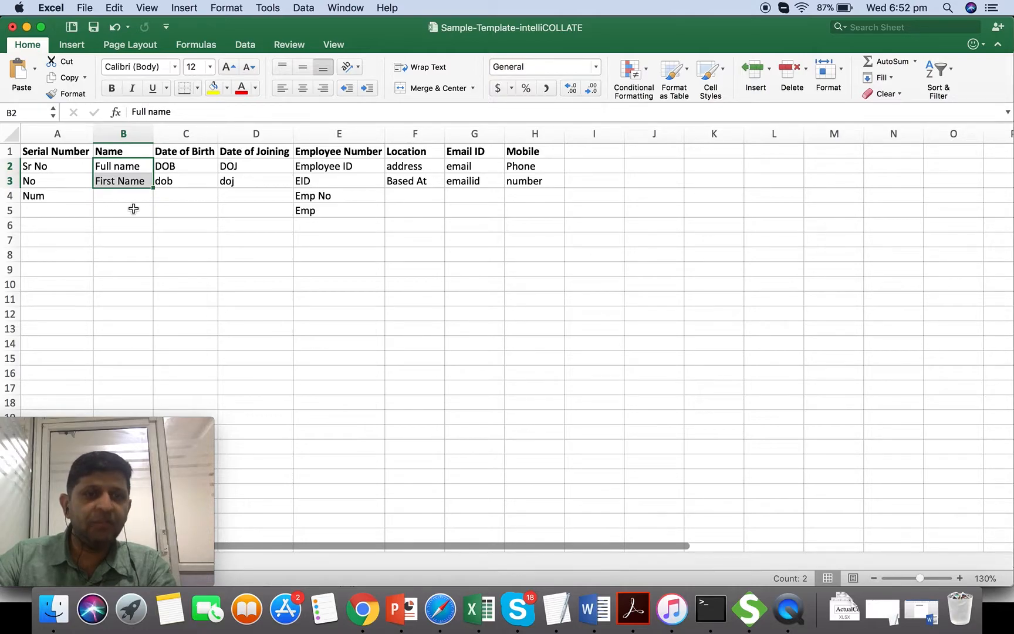
{"action": "left_click", "coordinate": [187, 153]}
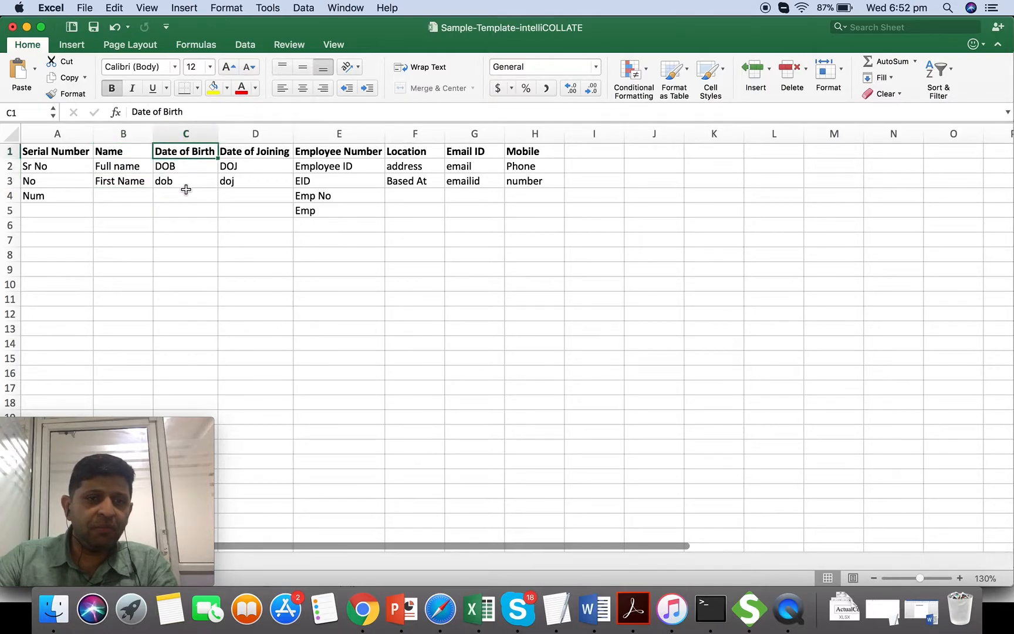
{"action": "left_click", "coordinate": [185, 168]}
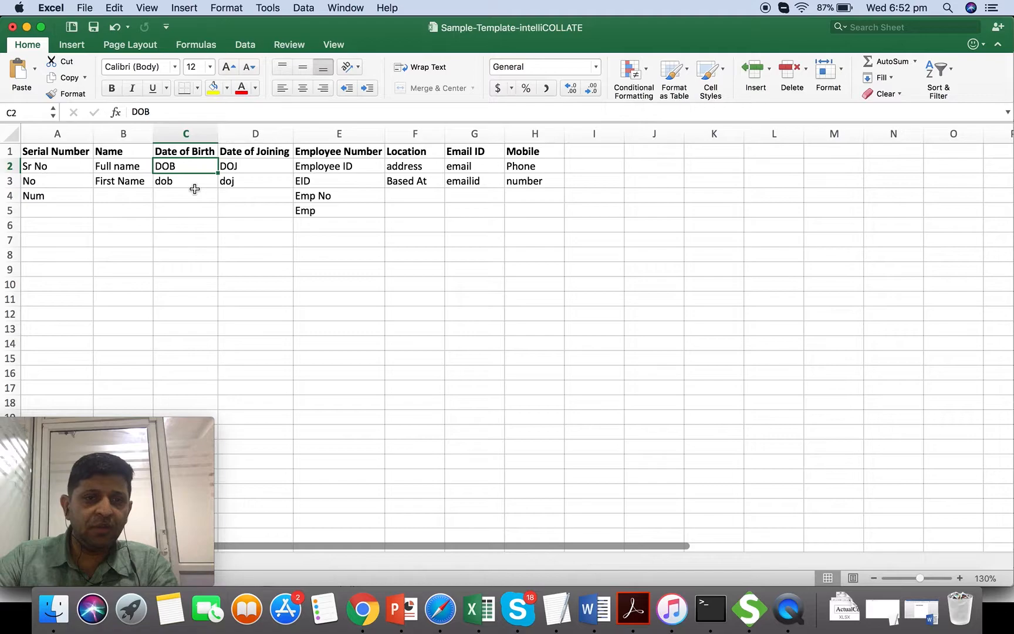
{"action": "left_click", "coordinate": [359, 152]}
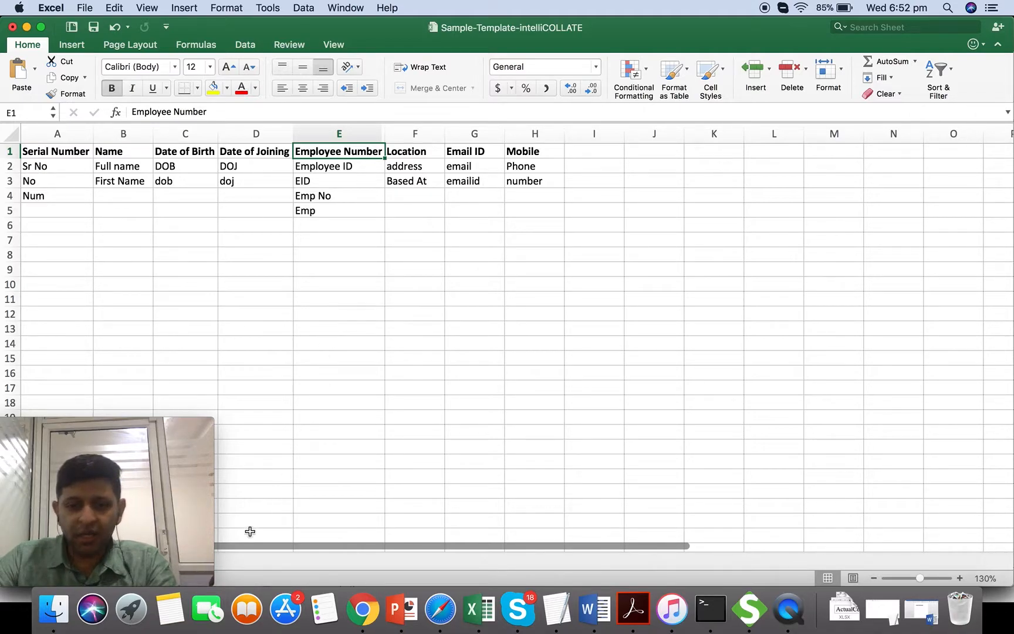
{"action": "left_click", "coordinate": [333, 286]}
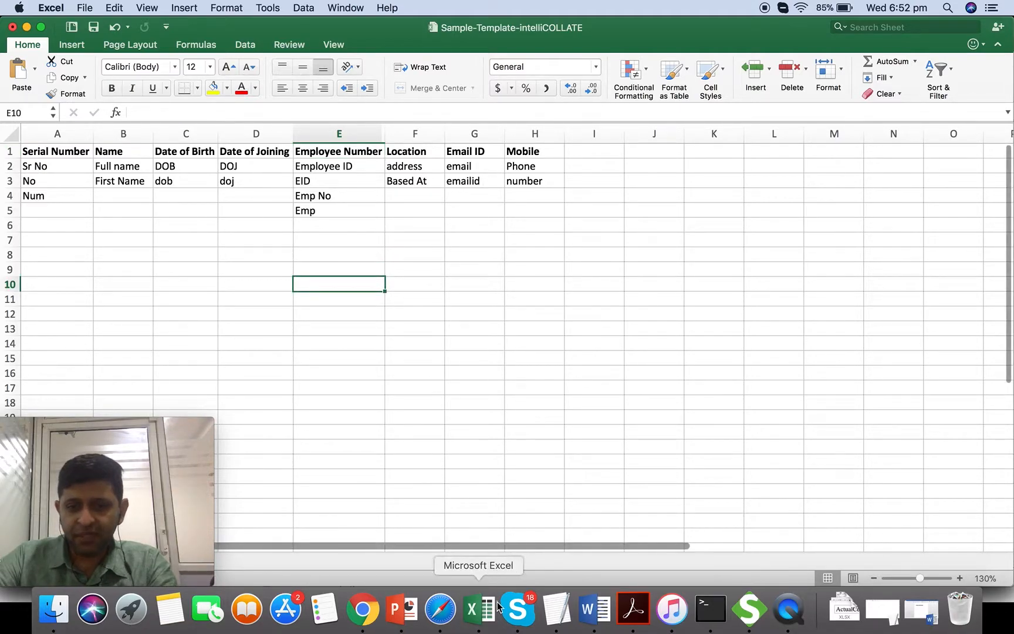
Try to carry the Sample-Template-intelliCOLLATE file from the Downloads folder over to the browser's upload page.
{"action": "left_click", "coordinate": [363, 610]}
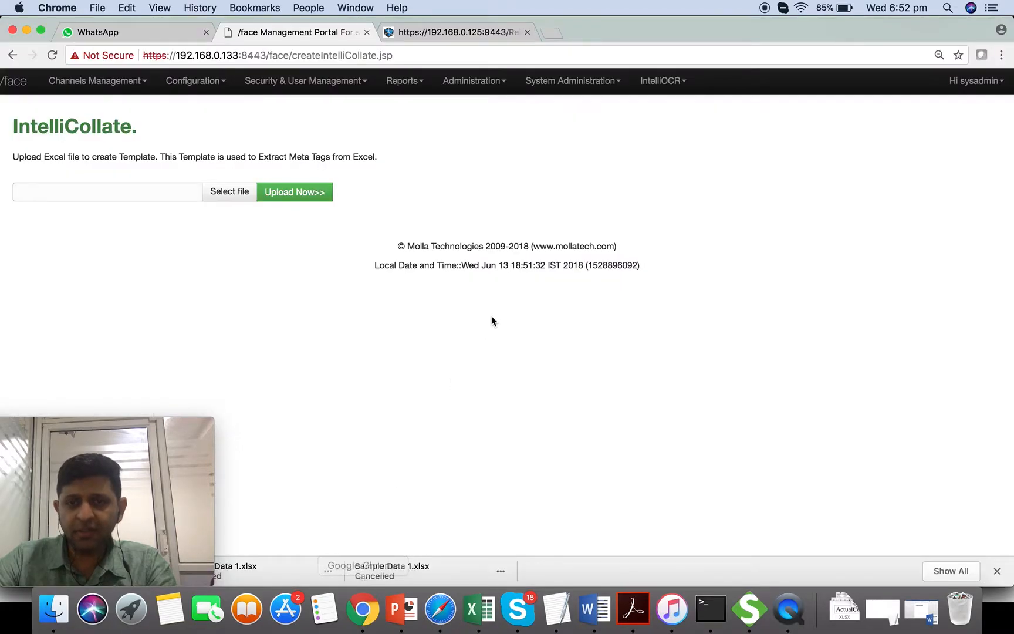
{"action": "left_click", "coordinate": [54, 610]}
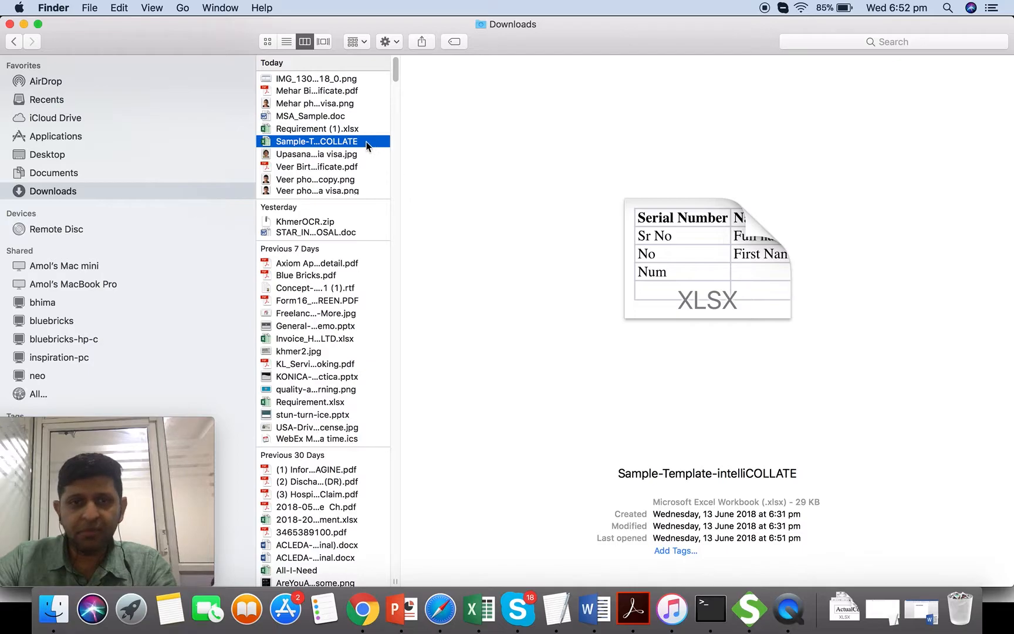
{"action": "double_click", "coordinate": [361, 143]}
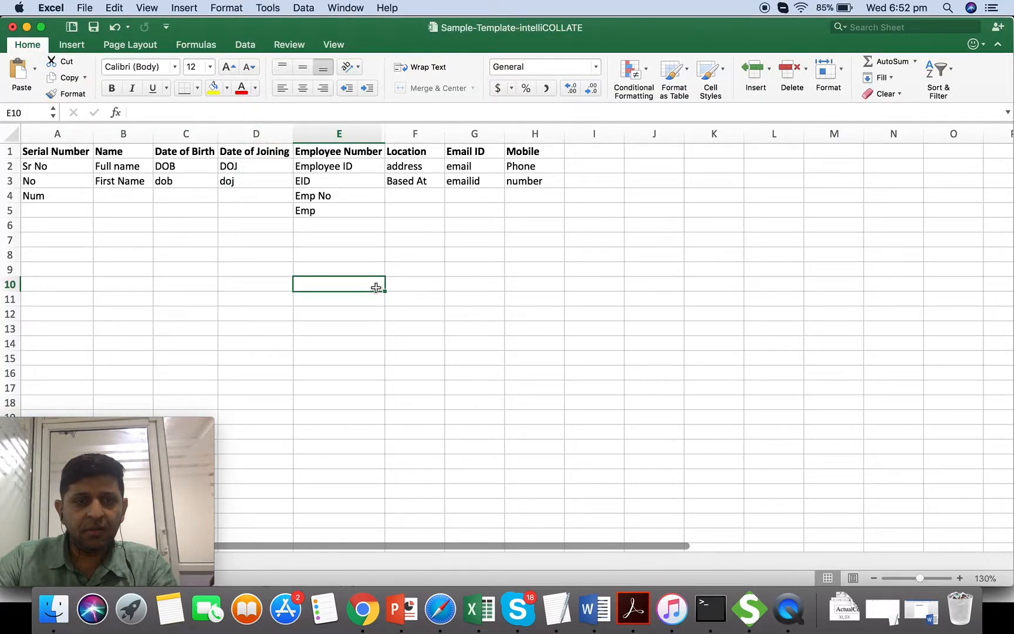
{"action": "key", "text": "cmd+Tab"}
{"action": "left_click_drag", "start_coordinate": [346, 142], "coordinate": [218, 225]}
{"action": "key", "text": "cmd+Tab"}
{"action": "key", "text": "cmd+Tab"}
{"action": "key", "text": "cmd+Tab"}
{"action": "key", "text": "super+Tab"}
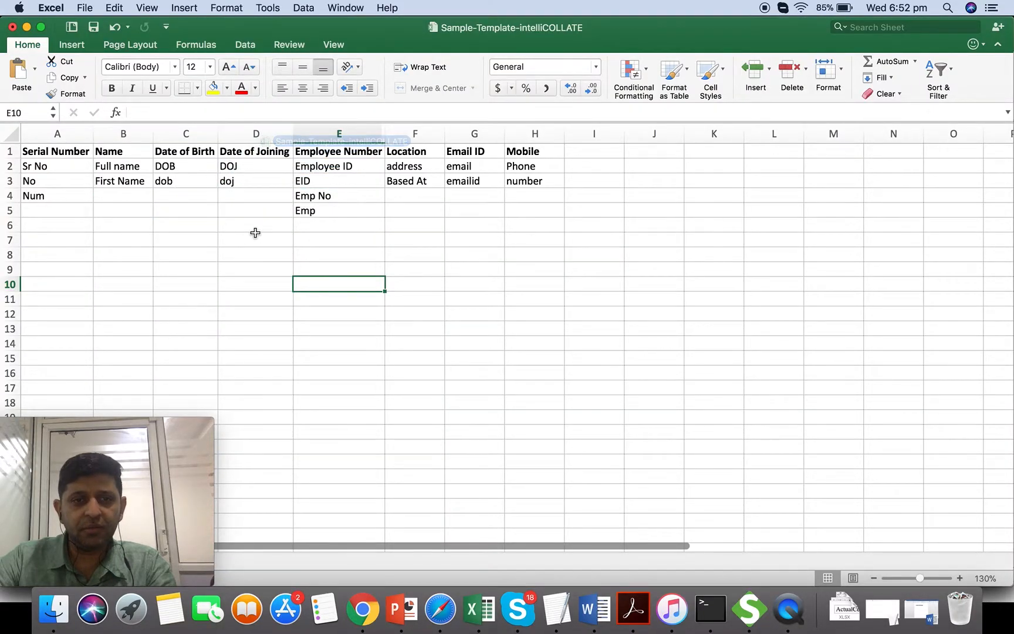
Switch to Chrome and upload Sample-Template-intelliCOLLATE.xlsx from Downloads as the IntelliCollate template file.
{"action": "key", "text": "super+Tab"}
{"action": "left_click", "coordinate": [238, 192]}
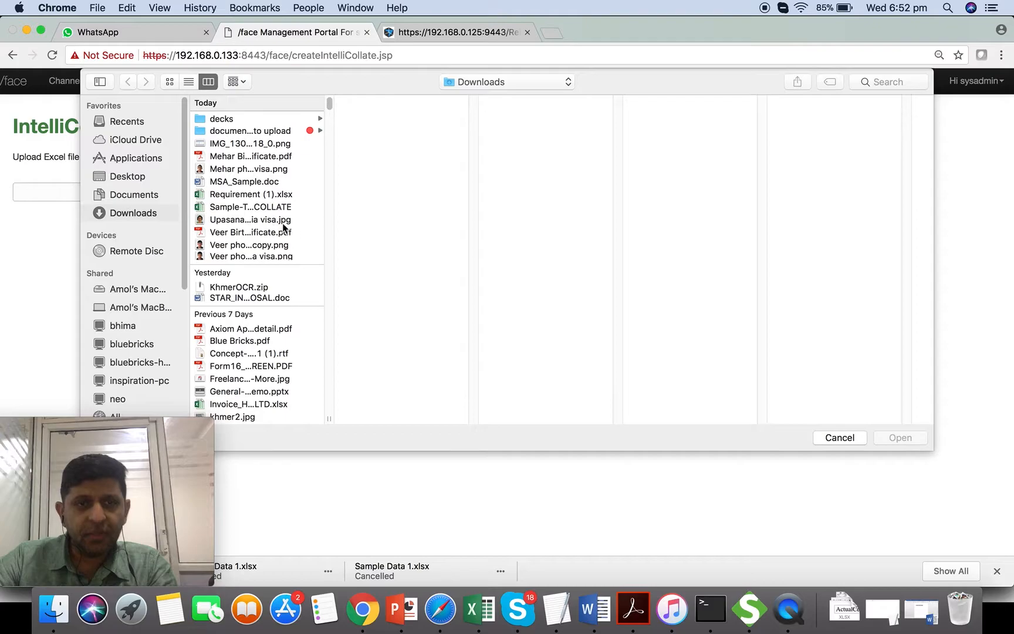
{"action": "left_click", "coordinate": [240, 208]}
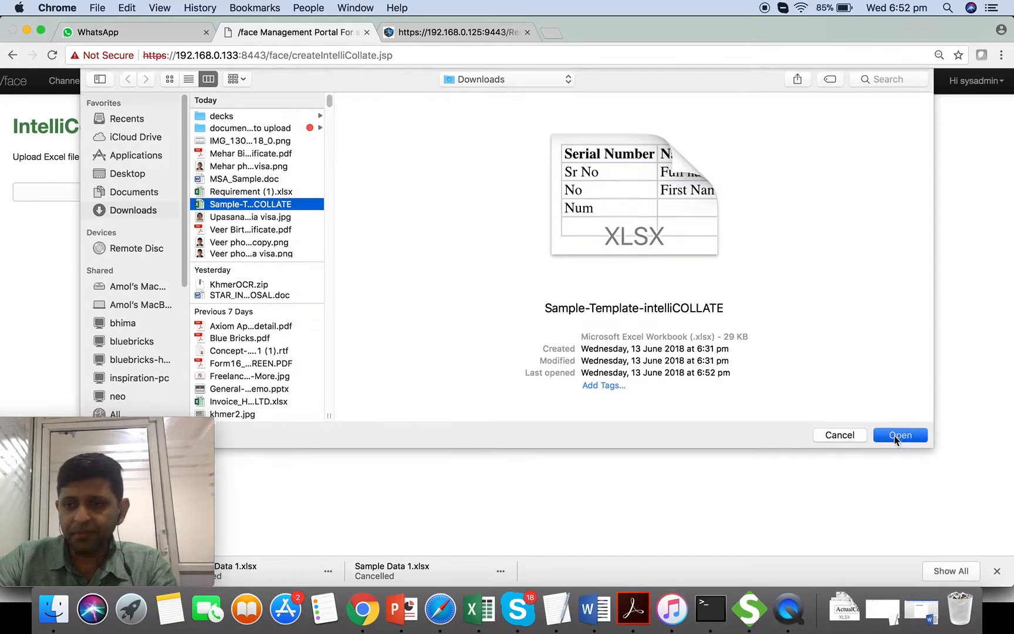
{"action": "left_click", "coordinate": [894, 435]}
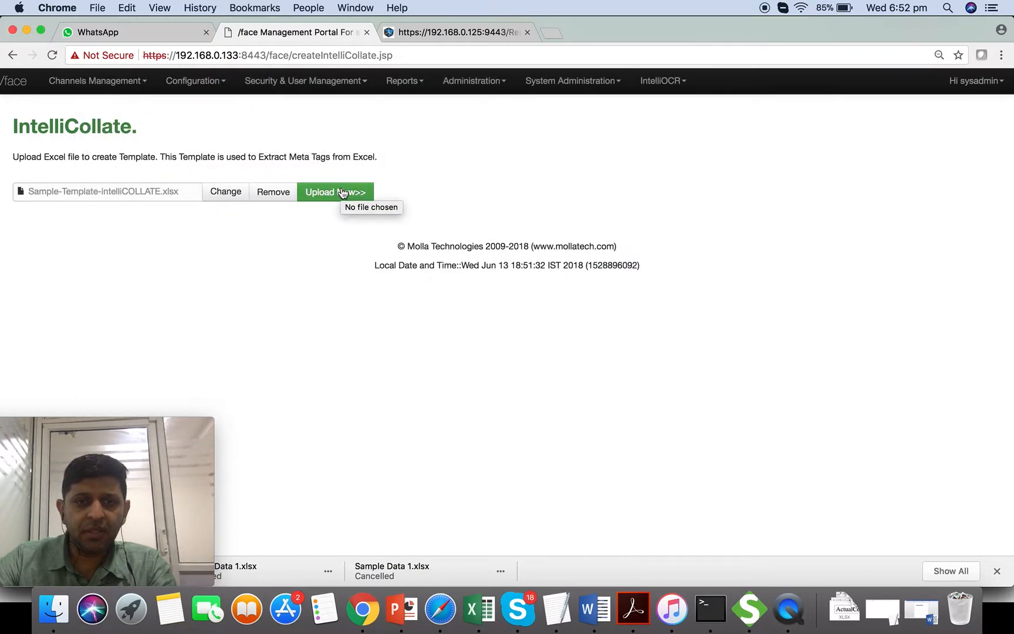
{"action": "left_click", "coordinate": [342, 192]}
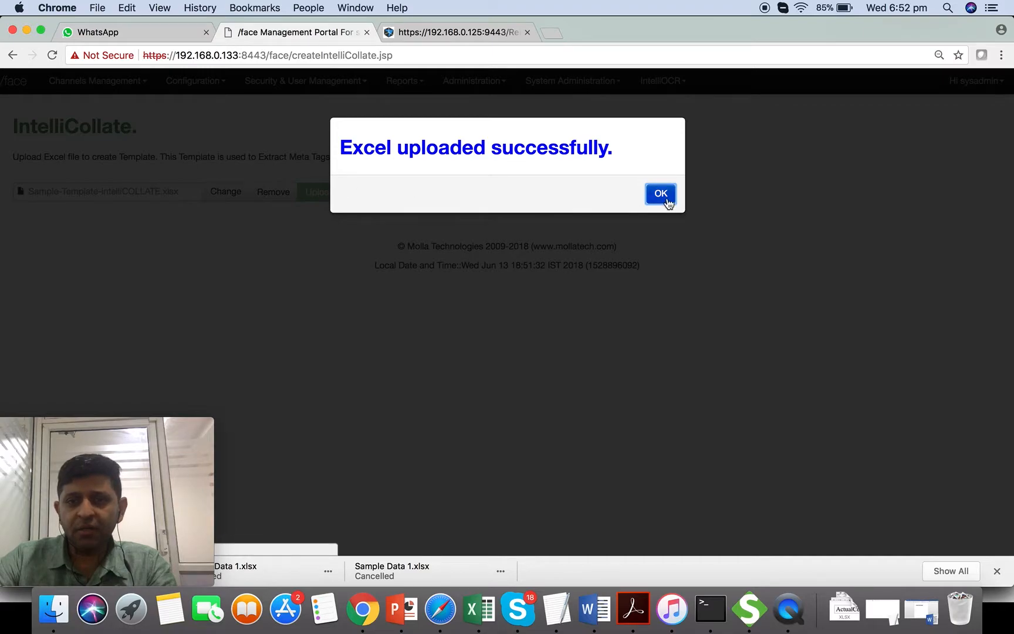
{"action": "left_click", "coordinate": [662, 194]}
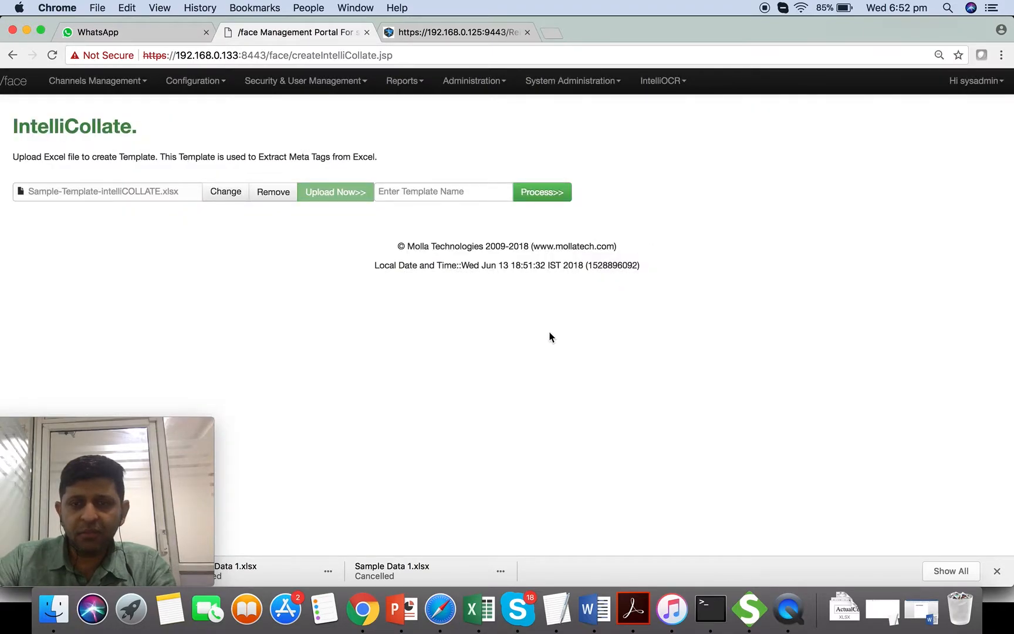
Name the new template testSampleMaster and process the uploaded Excel file to extract its meta tags.
{"action": "left_click", "coordinate": [445, 198]}
{"action": "type", "text": "test"}
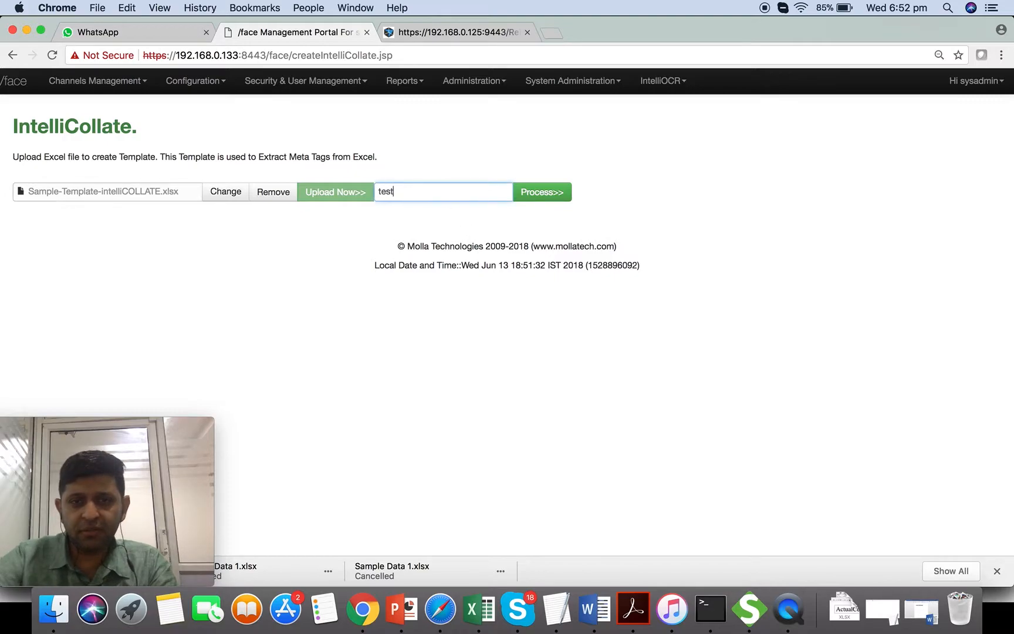
{"action": "type", "text": "SampleT"}
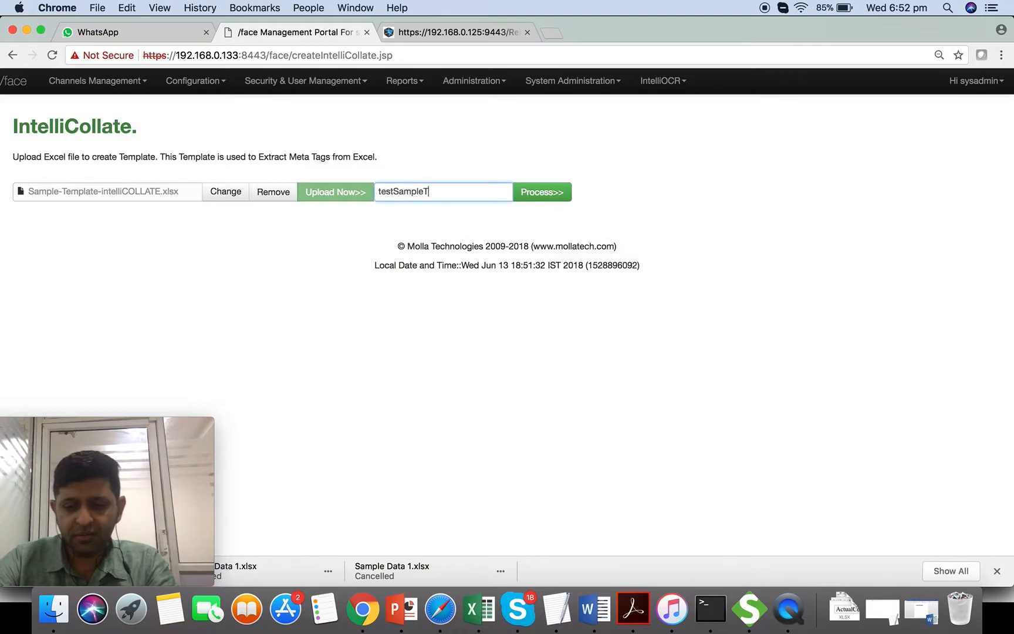
{"action": "type", "text": "Master"}
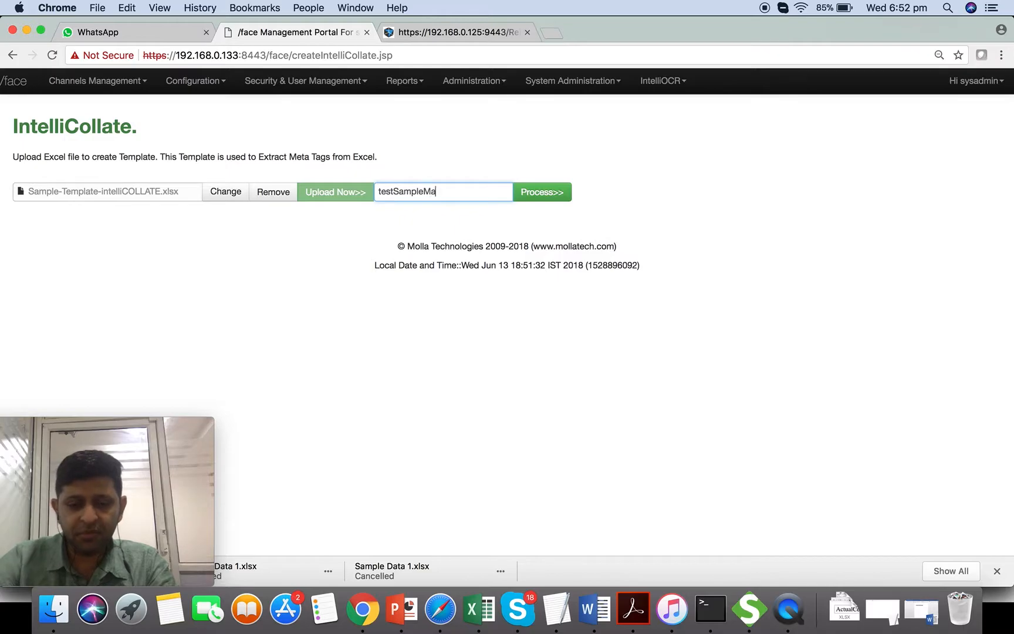
{"action": "left_click", "coordinate": [544, 199]}
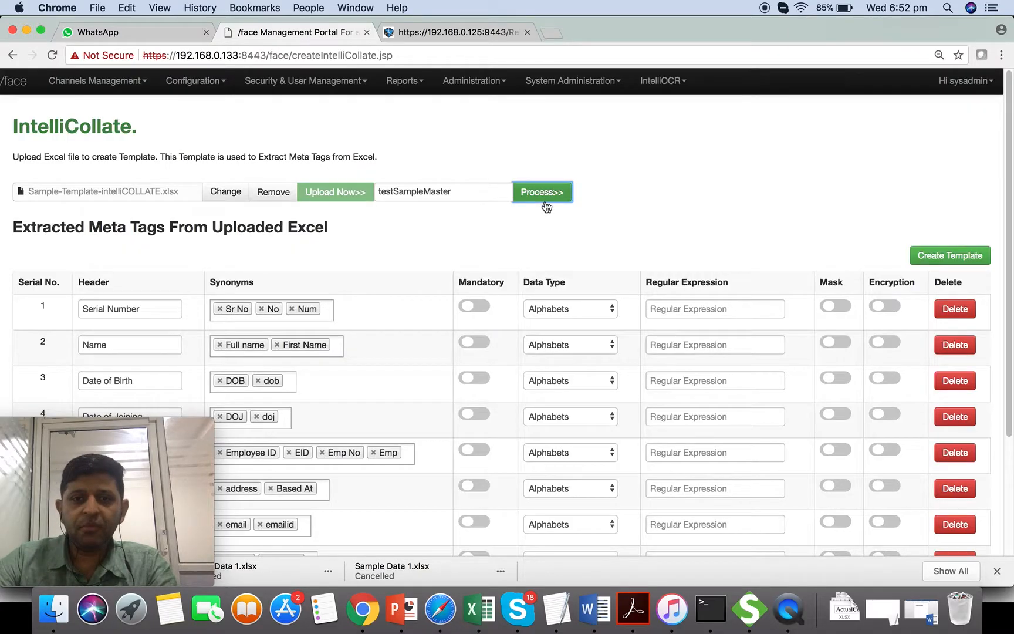
Compare the extracted headers with the header row A1:H1 of Sample-Template-intelliCOLLATE in Excel, and return to Chrome.
{"action": "mouse_move", "coordinate": [153, 480]}
{"action": "left_click_drag", "start_coordinate": [133, 433], "coordinate": [1009, 20]}
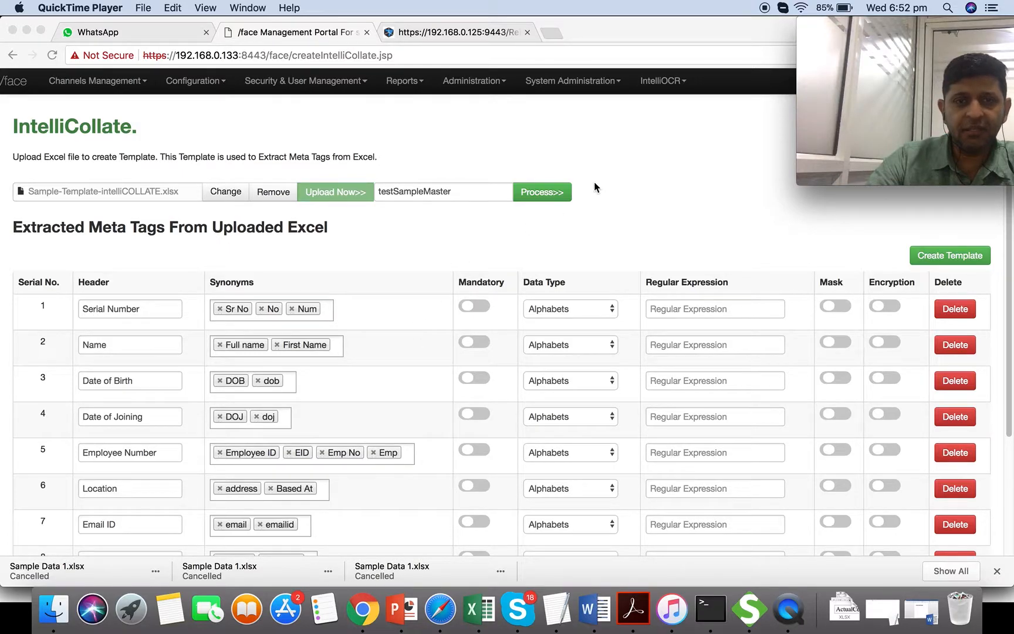
{"action": "scroll", "coordinate": [268, 384], "scroll_direction": "down", "scroll_amount": 3}
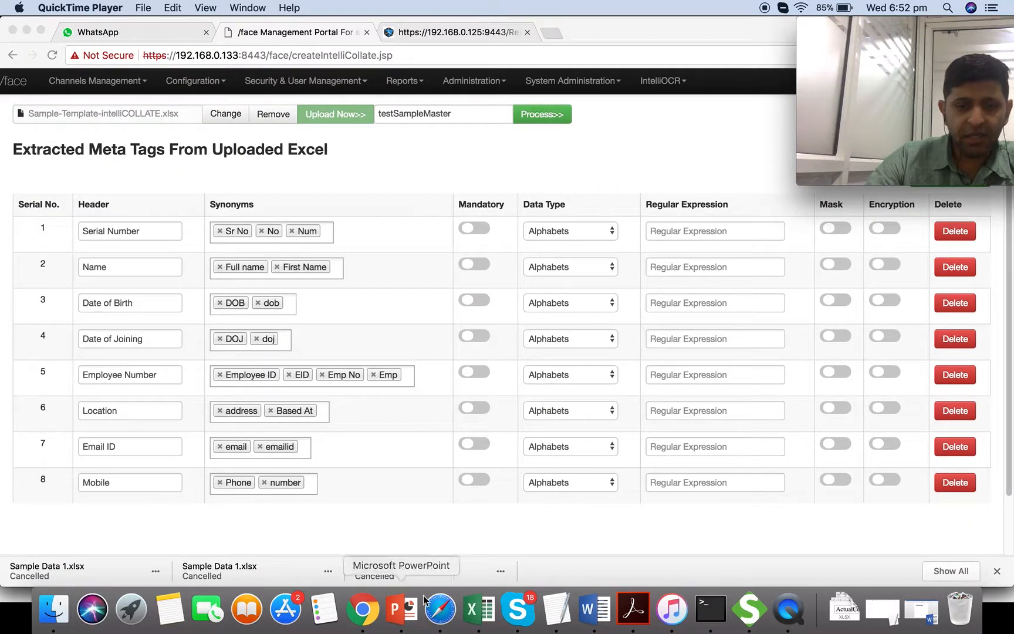
{"action": "left_click", "coordinate": [477, 611]}
{"action": "left_click", "coordinate": [85, 154]}
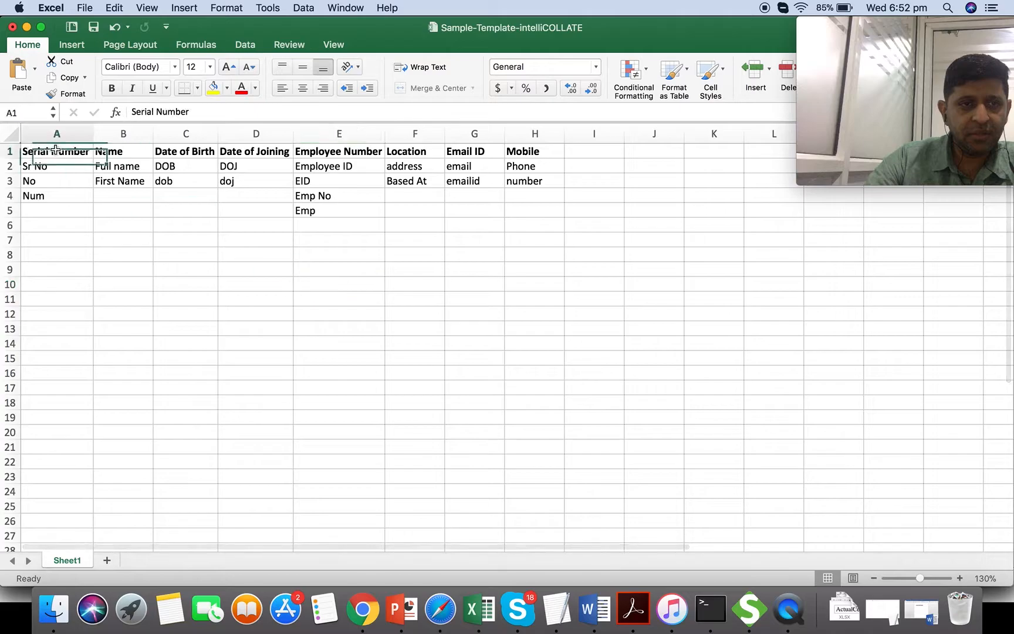
{"action": "left_click", "coordinate": [528, 154], "text": "shift"}
{"action": "key", "text": "super+Tab"}
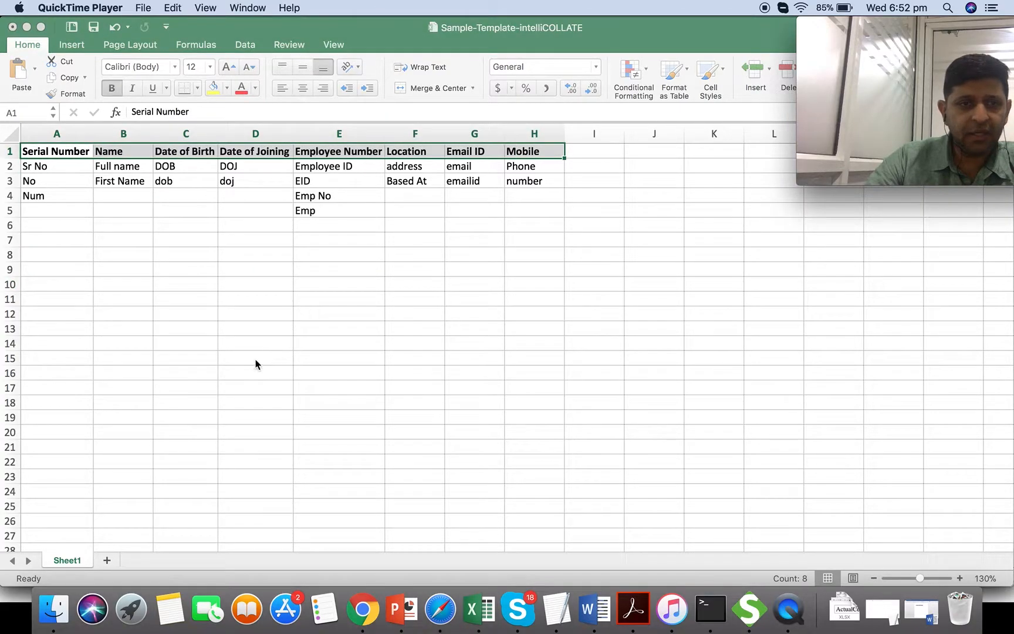
{"action": "left_click", "coordinate": [363, 610]}
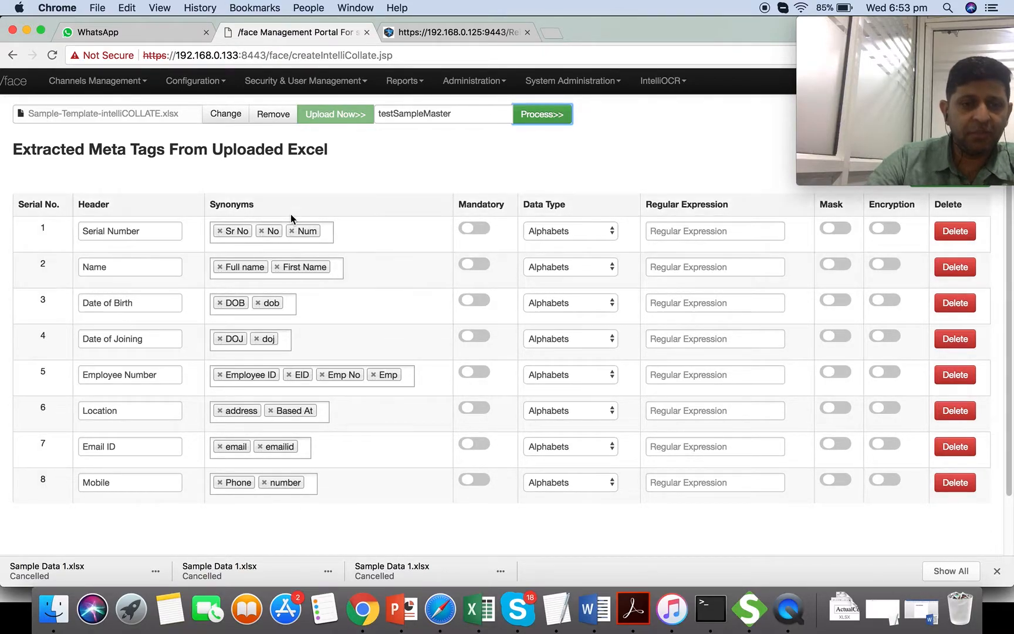
Make the Serial Number, Name, Date of Birth and Date of Joining headers mandatory.
{"action": "left_click", "coordinate": [471, 233]}
{"action": "left_click", "coordinate": [466, 307]}
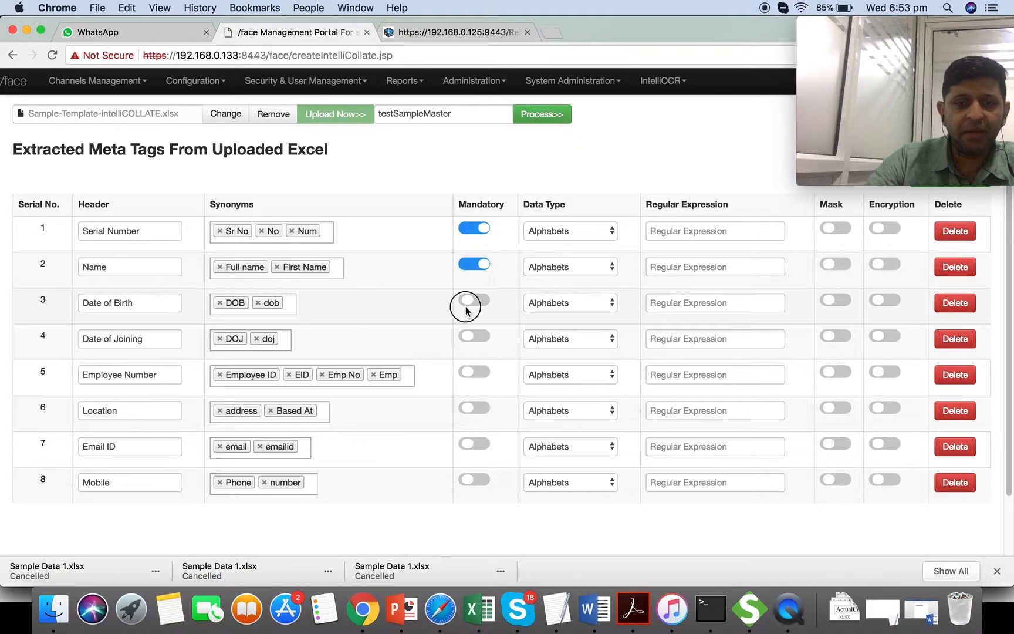
{"action": "left_click", "coordinate": [473, 335]}
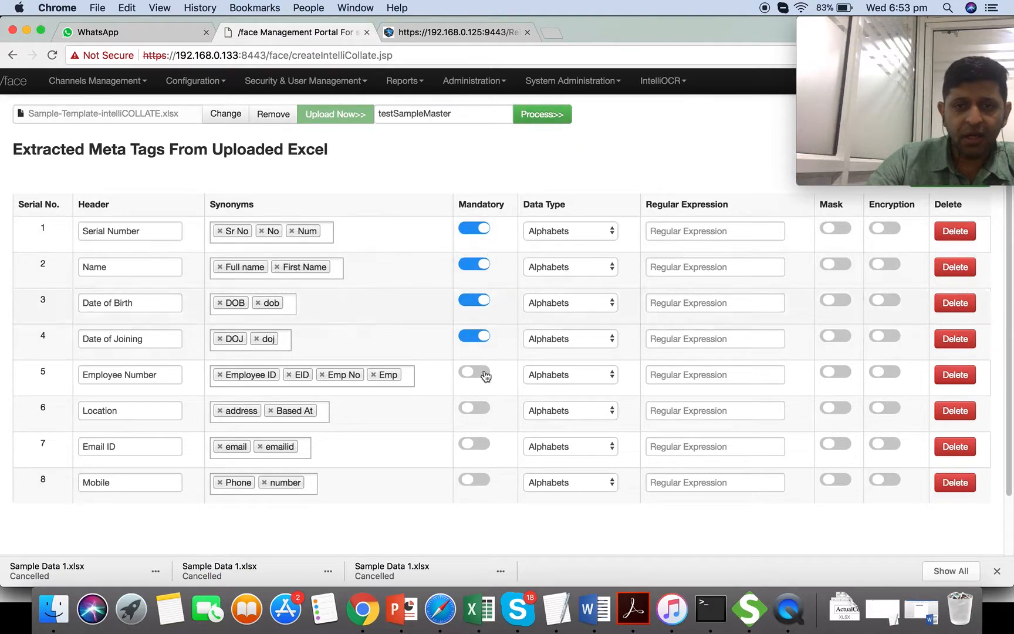
Try the Date data type on the Serial Number header, and set it back to Alphabets.
{"action": "left_click", "coordinate": [583, 230]}
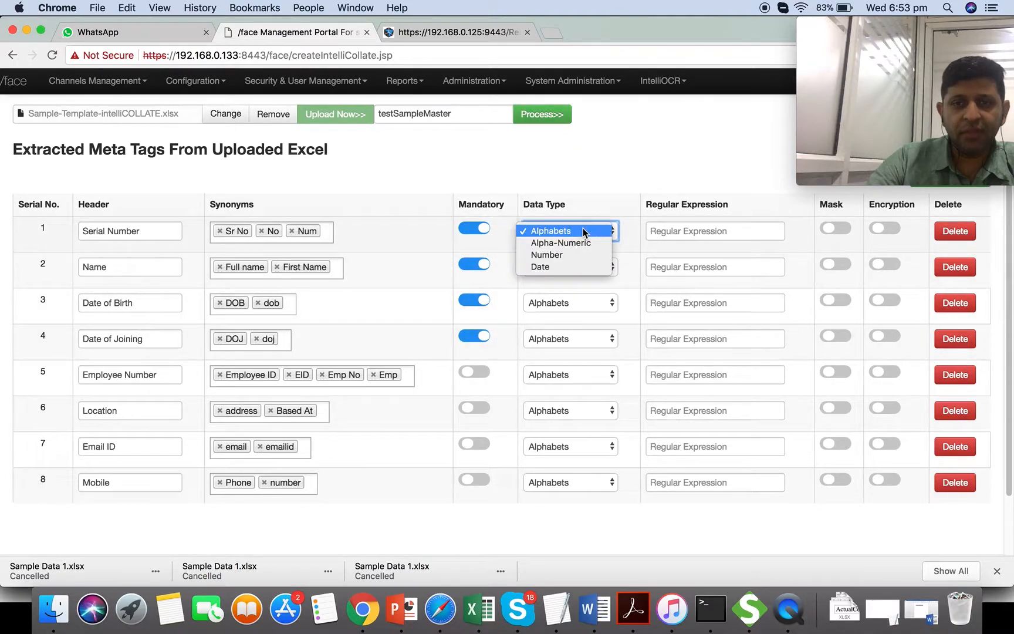
{"action": "left_click", "coordinate": [567, 267]}
{"action": "left_click", "coordinate": [658, 231]}
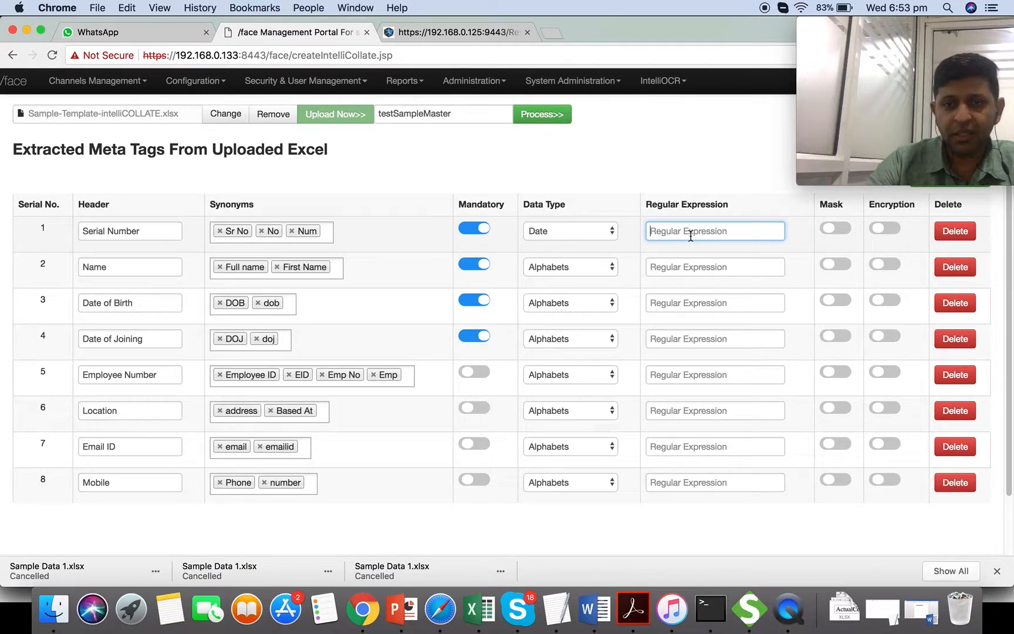
{"action": "left_click", "coordinate": [607, 314]}
{"action": "left_click", "coordinate": [584, 233]}
{"action": "left_click", "coordinate": [584, 231]}
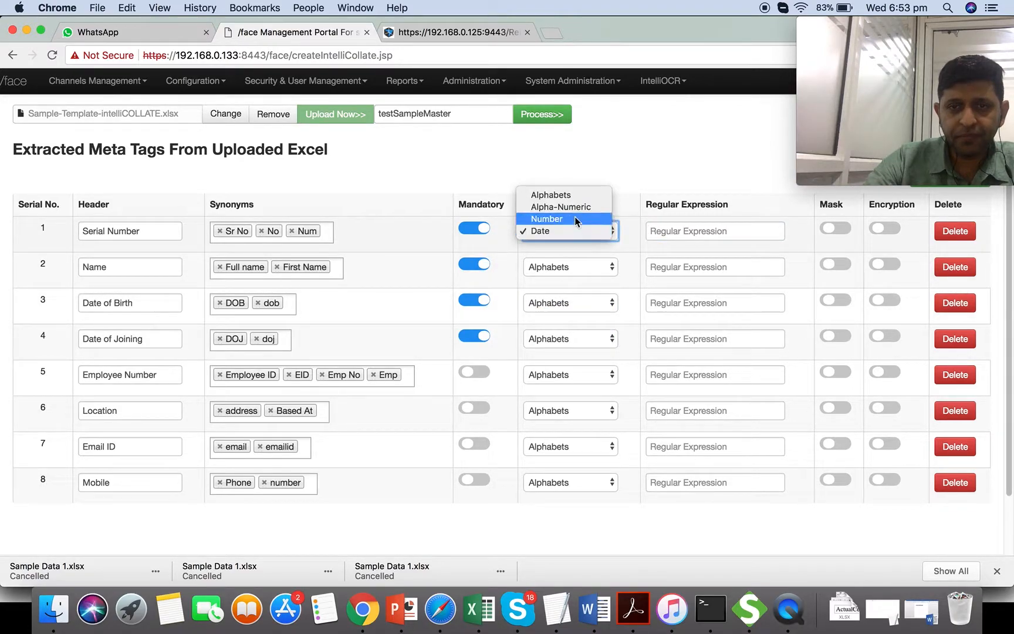
{"action": "left_click", "coordinate": [575, 197]}
Set the Date of Joining data type to Date with the regular expression DD-MM-YY.
{"action": "left_click", "coordinate": [586, 343]}
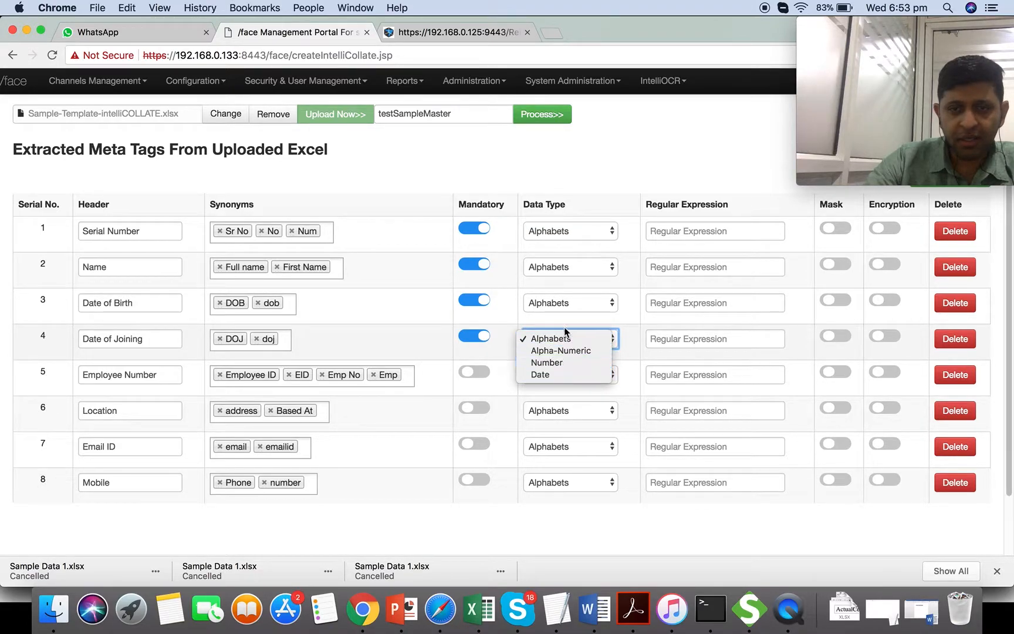
{"action": "left_click", "coordinate": [637, 356]}
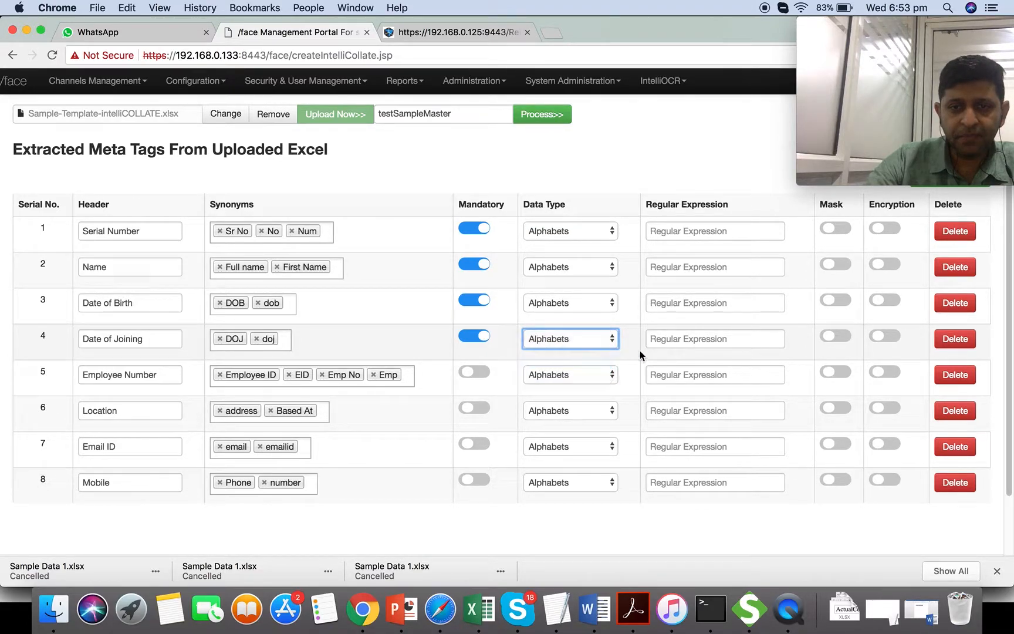
{"action": "left_click", "coordinate": [581, 339]}
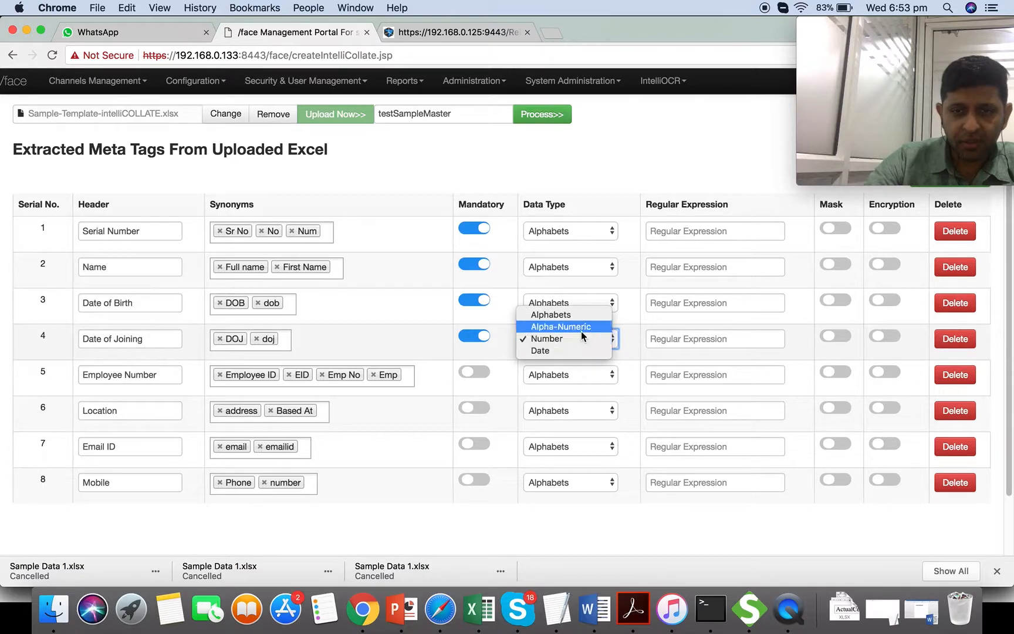
{"action": "left_click", "coordinate": [572, 350]}
{"action": "left_click", "coordinate": [685, 342]}
{"action": "type", "text": "DD-MM-YY"}
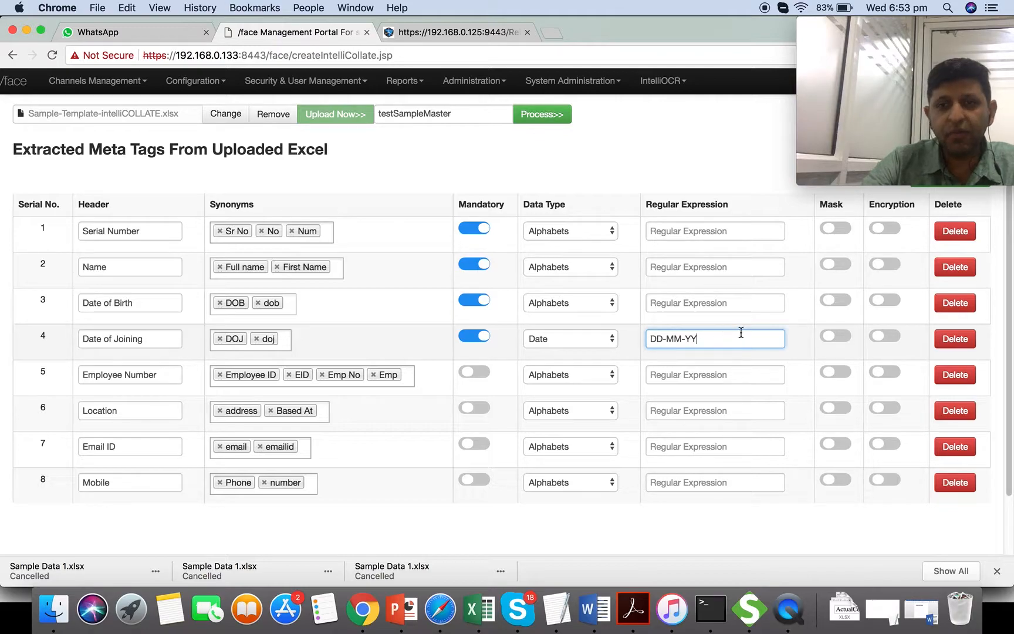
{"action": "left_click_drag", "start_coordinate": [703, 336], "coordinate": [644, 343]}
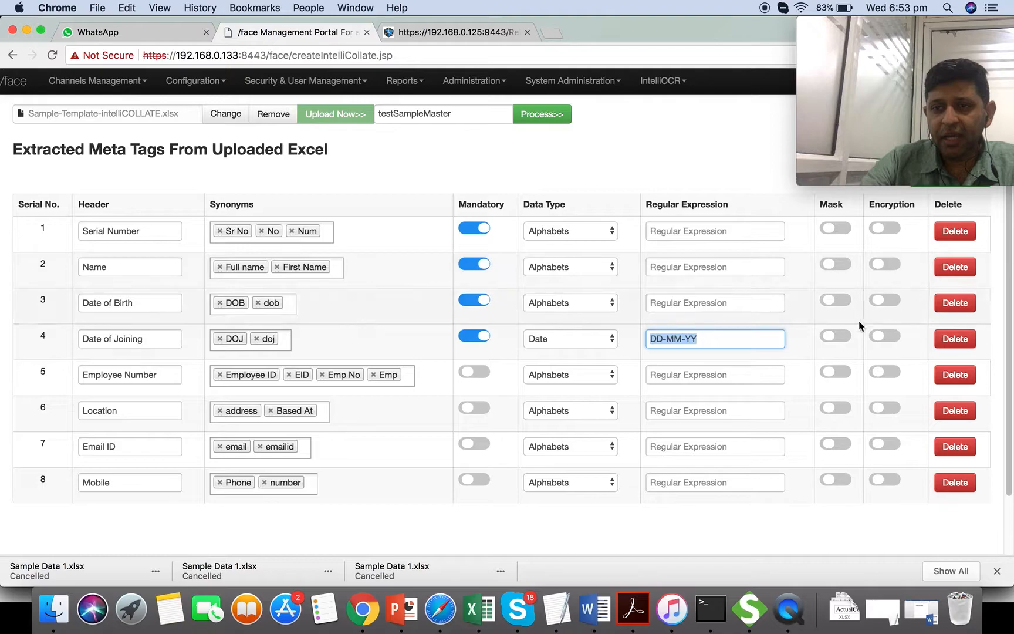
Enable both masking and encryption for the Date of Joining header.
{"action": "left_click", "coordinate": [831, 340]}
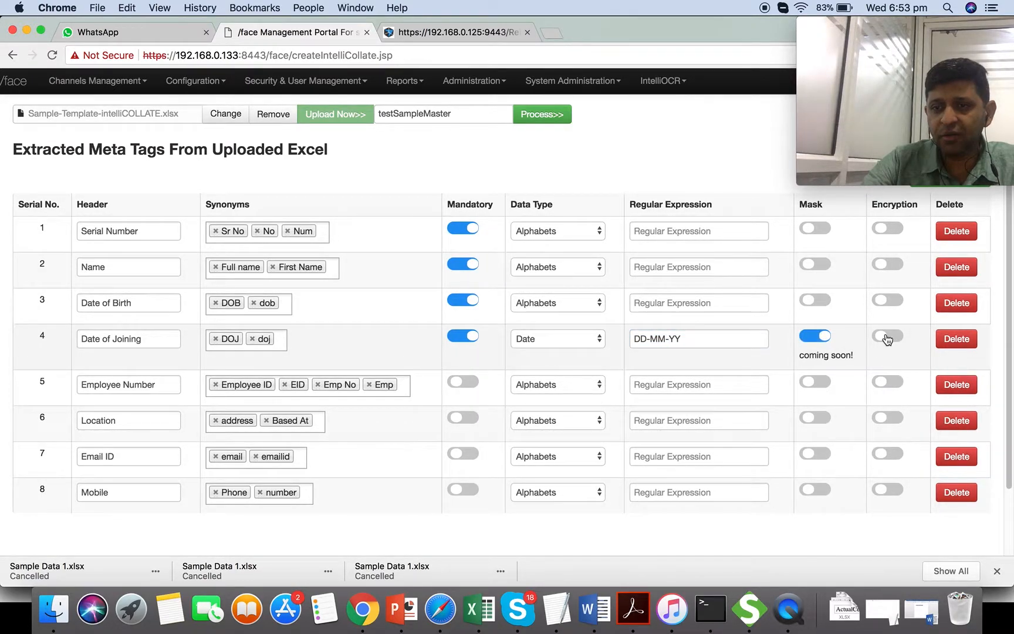
{"action": "left_click", "coordinate": [887, 337]}
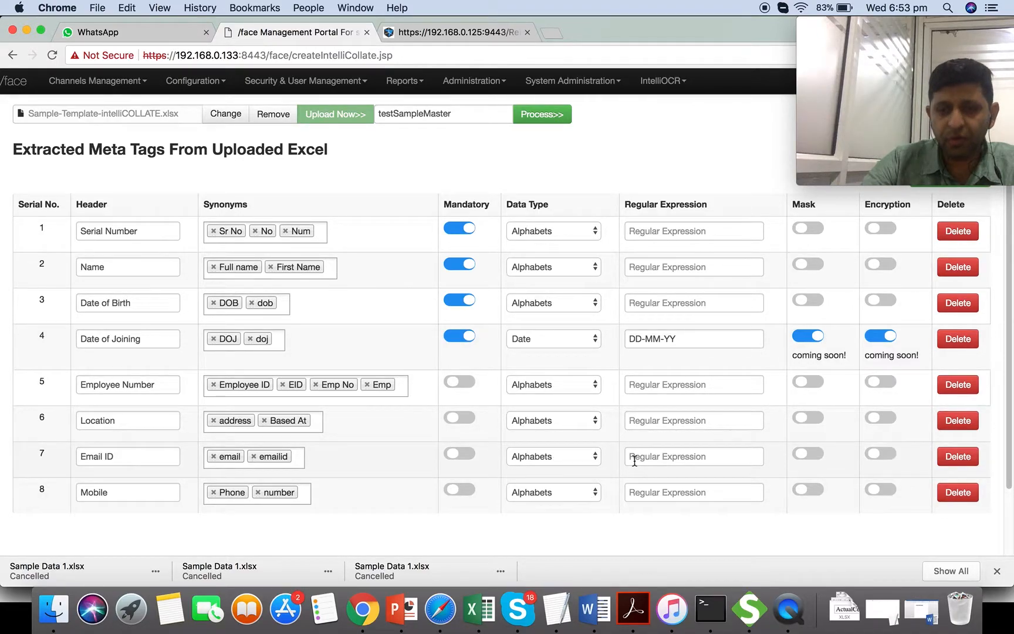
{"action": "left_click", "coordinate": [106, 456]}
{"action": "left_click", "coordinate": [108, 493]}
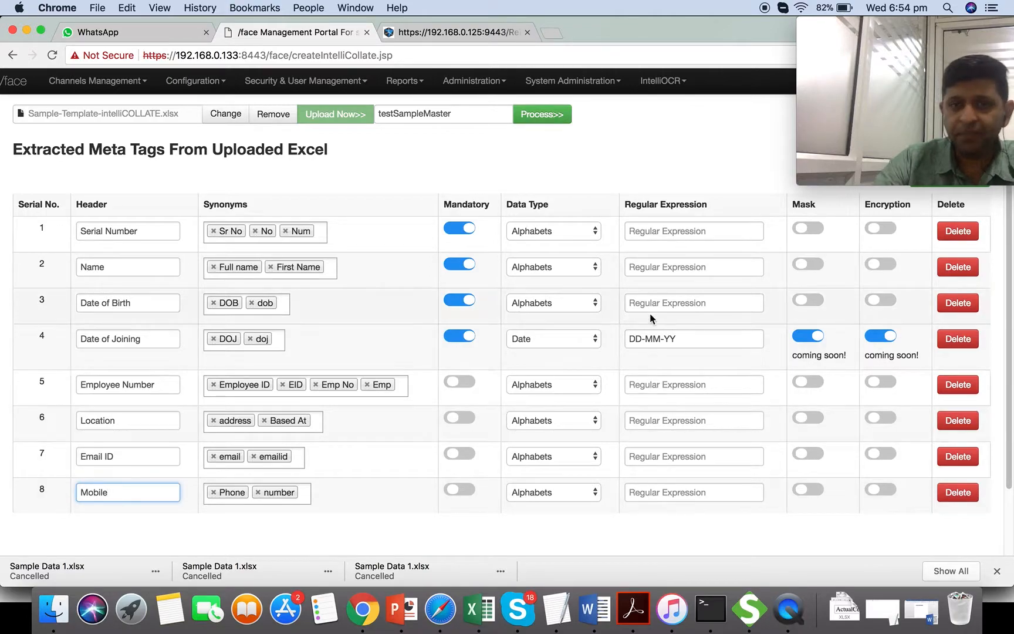
Try making Date of Birth and Date of Joining optional, and make both mandatory again.
{"action": "scroll", "coordinate": [612, 359], "scroll_direction": "up", "scroll_amount": 1}
{"action": "left_click", "coordinate": [459, 303]}
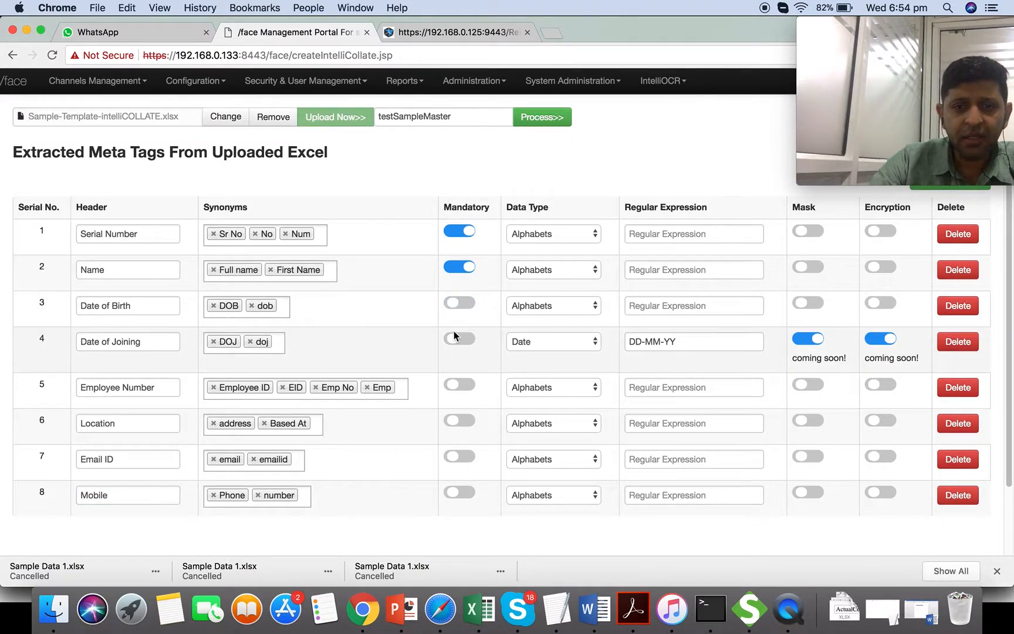
{"action": "left_click", "coordinate": [469, 309]}
{"action": "scroll", "coordinate": [646, 328], "scroll_direction": "up", "scroll_amount": 3}
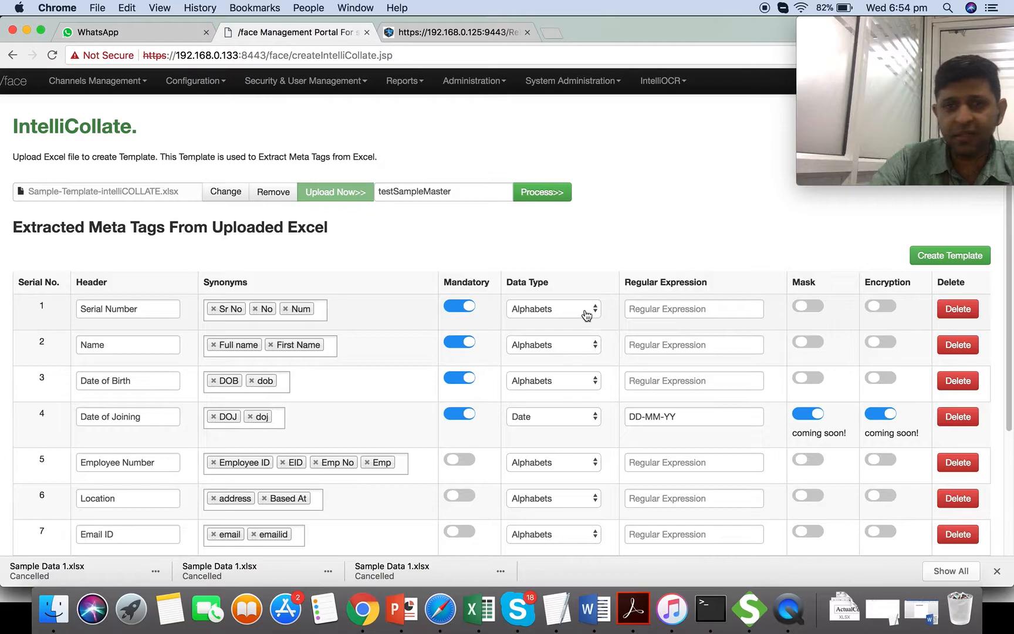
Create the testSampleMaster template from the configured meta tags and dismiss the resulting dialog.
{"action": "left_click", "coordinate": [953, 258]}
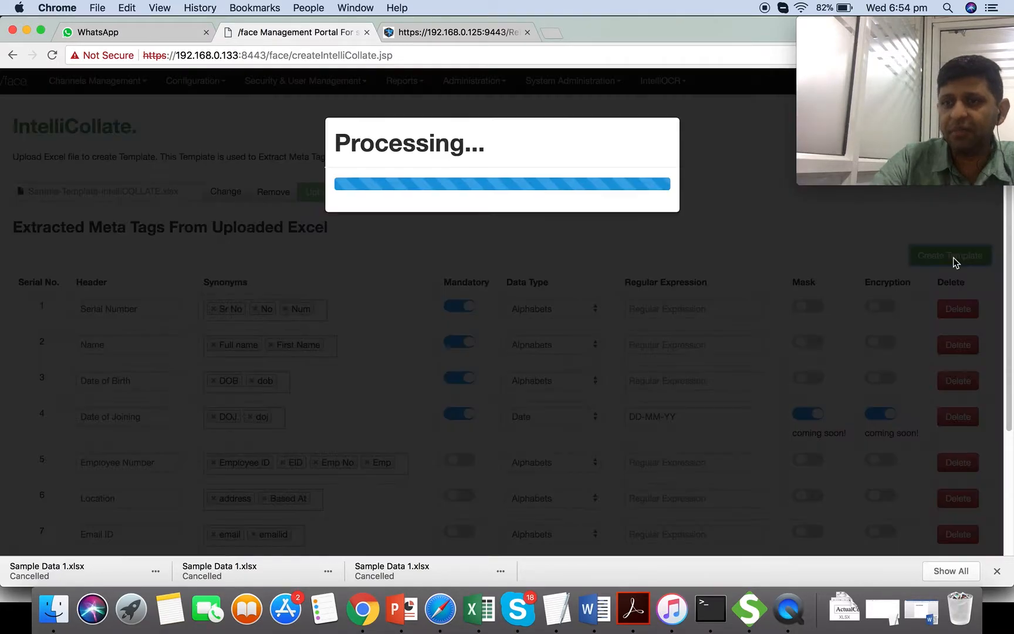
{"action": "left_click", "coordinate": [660, 195]}
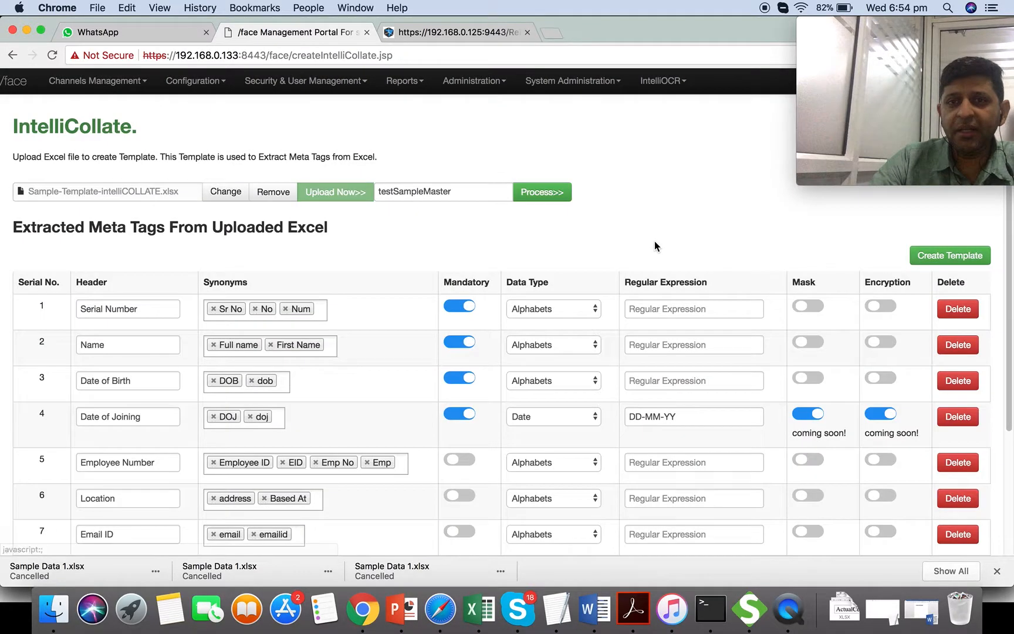
Open the list of existing IntelliCollate templates.
{"action": "left_click", "coordinate": [662, 81]}
{"action": "left_click", "coordinate": [675, 111]}
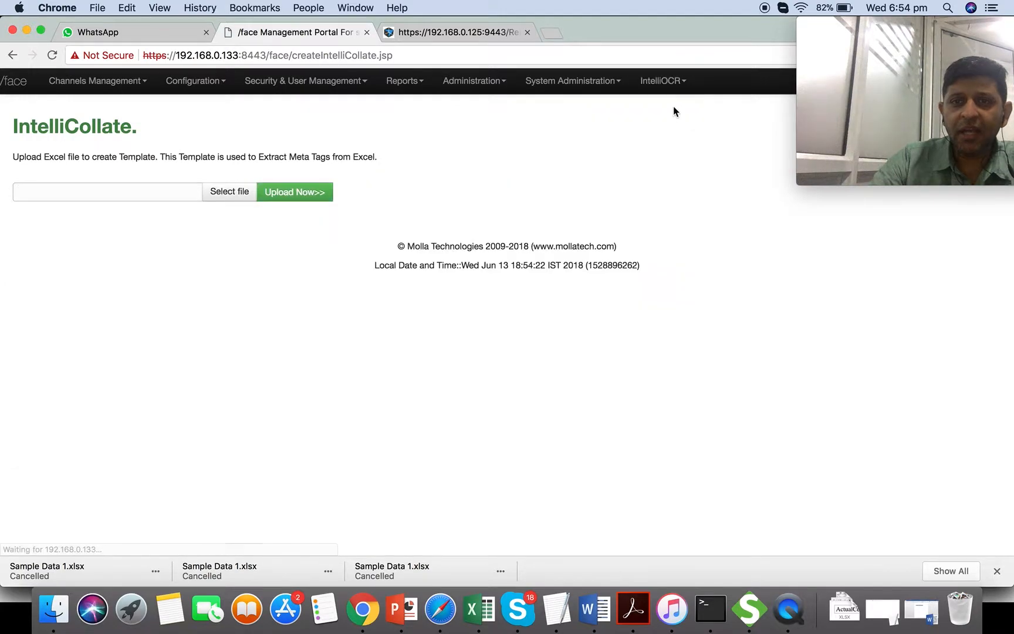
{"action": "left_click", "coordinate": [675, 82]}
{"action": "mouse_move", "coordinate": [677, 112]}
{"action": "mouse_move", "coordinate": [639, 123]}
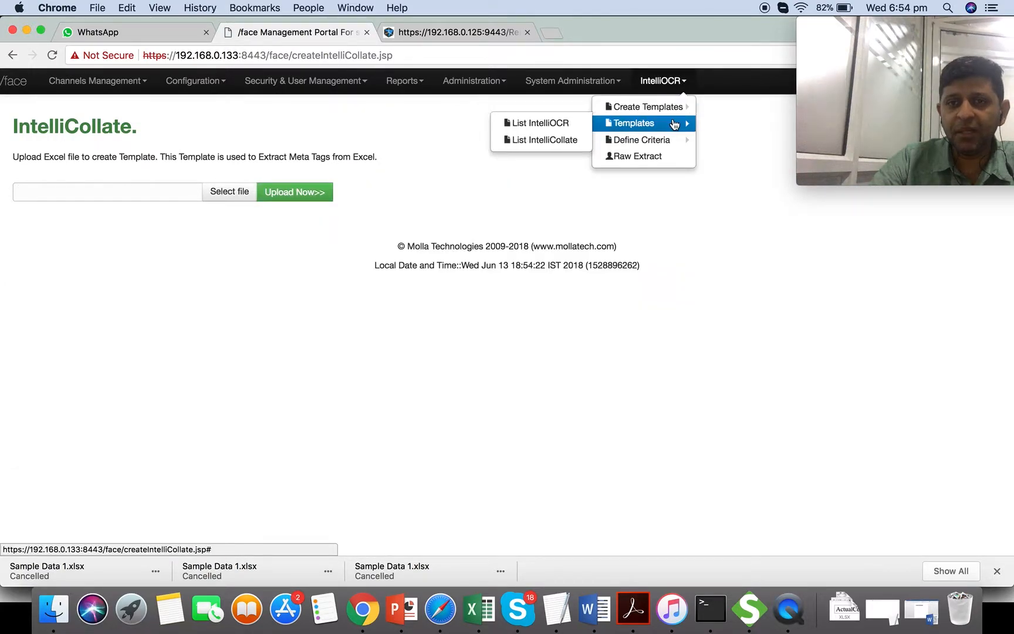
{"action": "left_click", "coordinate": [541, 139]}
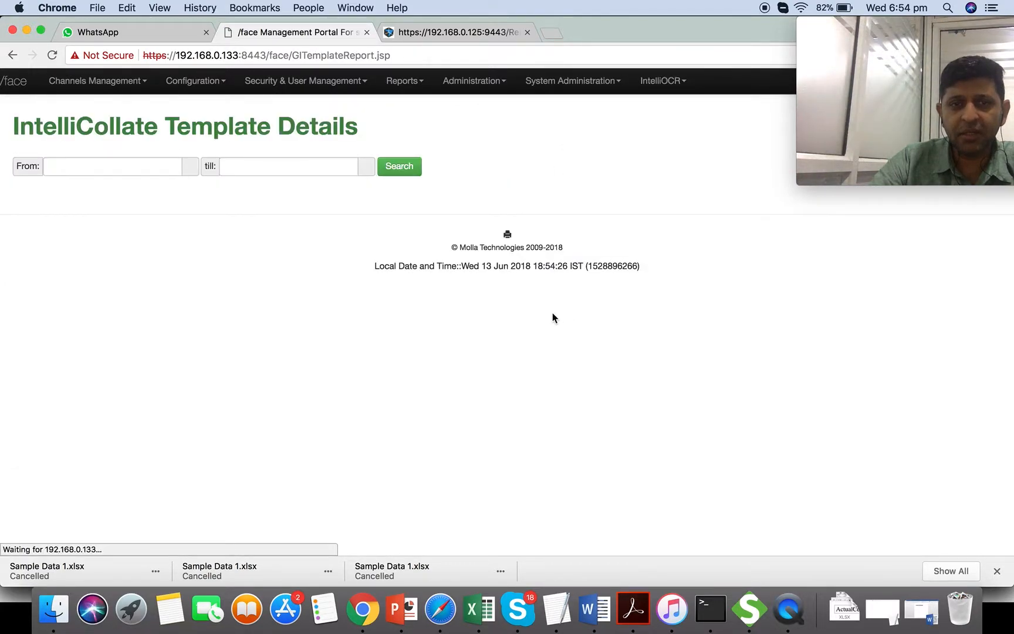
Search for IntelliCollate templates from 05/06/2018 till 14/06/2018 and examine the template ID, name, creator and creation date.
{"action": "left_click", "coordinate": [128, 166]}
{"action": "left_click", "coordinate": [94, 241]}
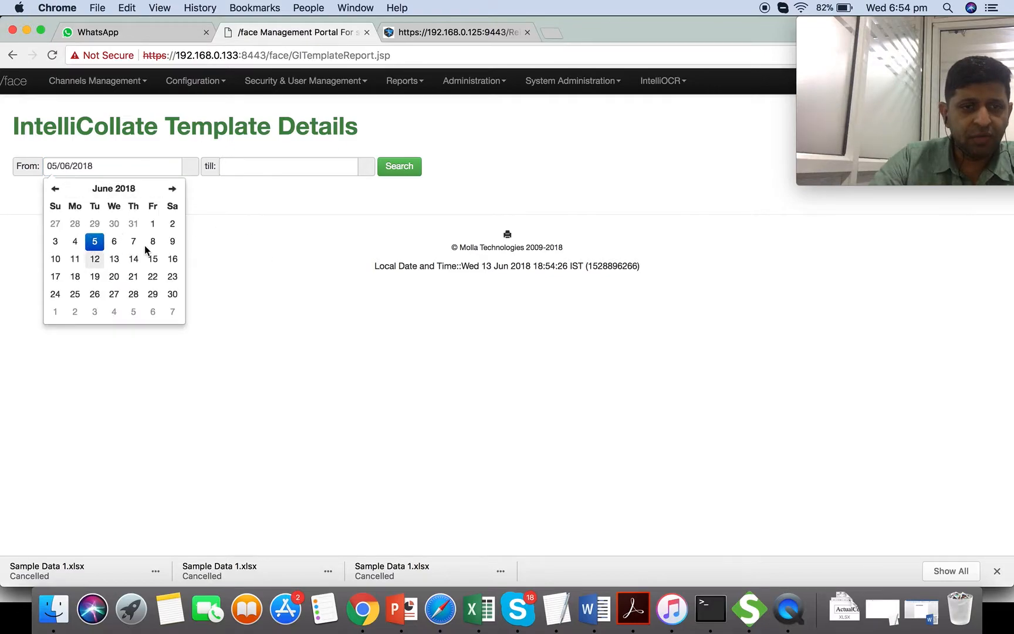
{"action": "left_click", "coordinate": [283, 166]}
{"action": "left_click", "coordinate": [310, 258]}
{"action": "left_click", "coordinate": [405, 165]}
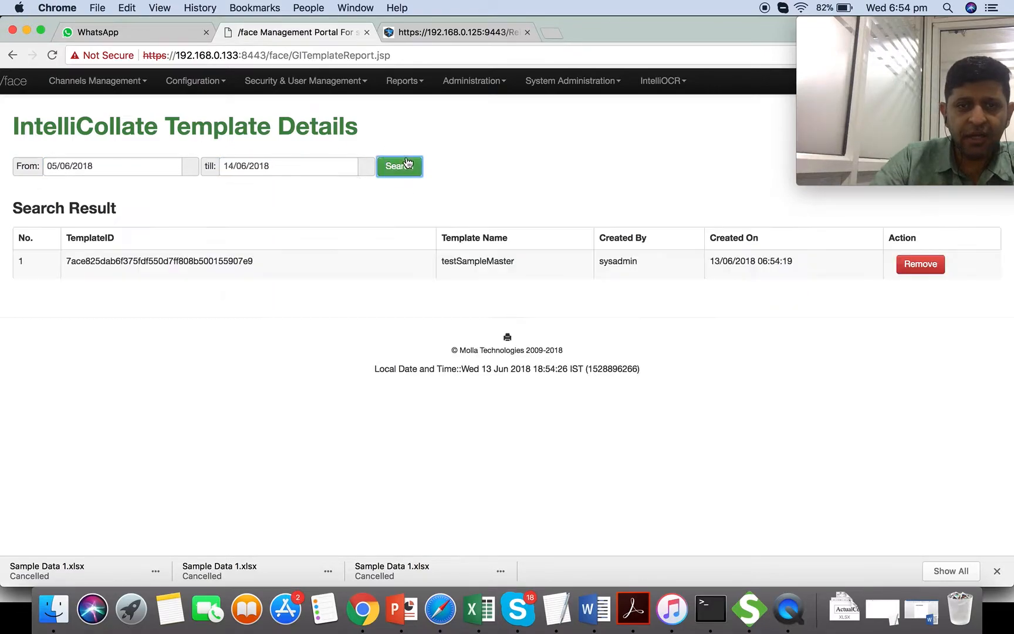
{"action": "left_click_drag", "start_coordinate": [149, 260], "coordinate": [725, 256]}
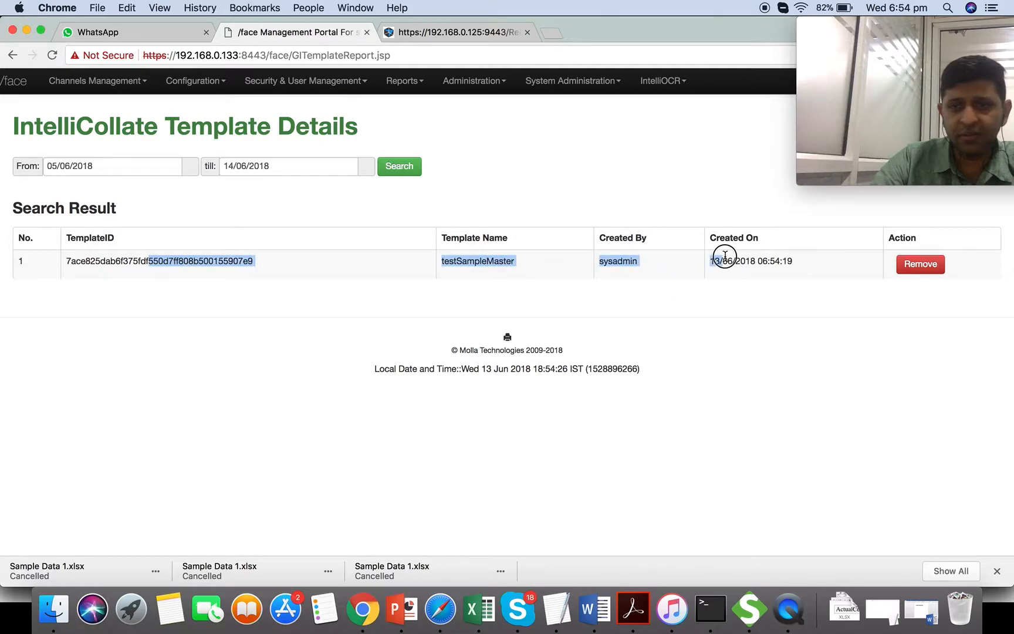
{"action": "left_click", "coordinate": [509, 309]}
{"action": "double_click", "coordinate": [175, 262]}
{"action": "left_click", "coordinate": [226, 271]}
{"action": "left_click_drag", "start_coordinate": [77, 261], "coordinate": [237, 262]}
{"action": "left_click", "coordinate": [296, 269]}
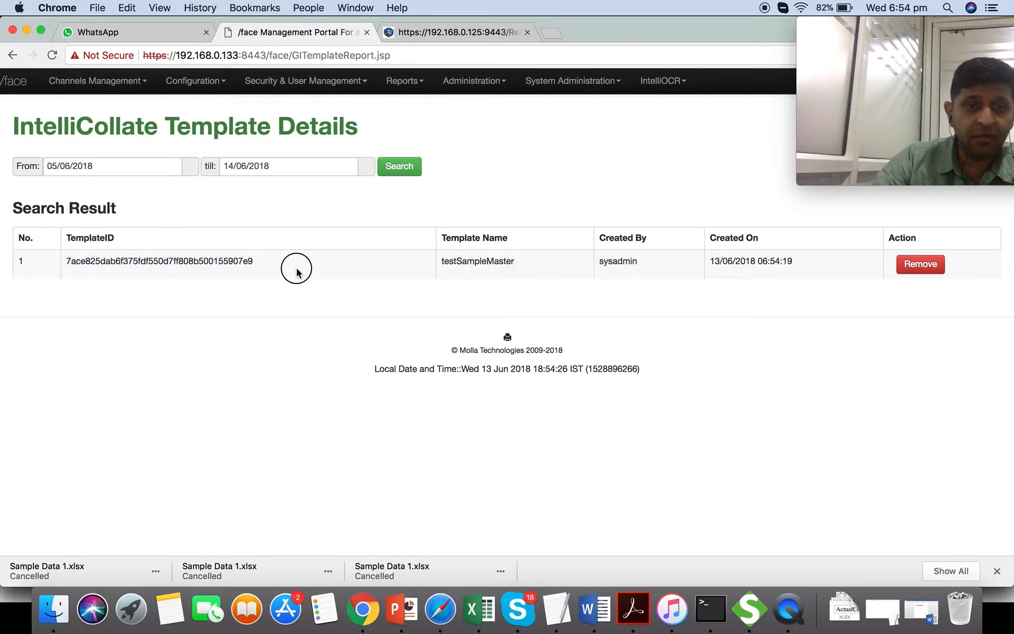
Open the page for creating a new IntelliCollate template.
{"action": "left_click", "coordinate": [666, 82]}
{"action": "mouse_move", "coordinate": [685, 113]}
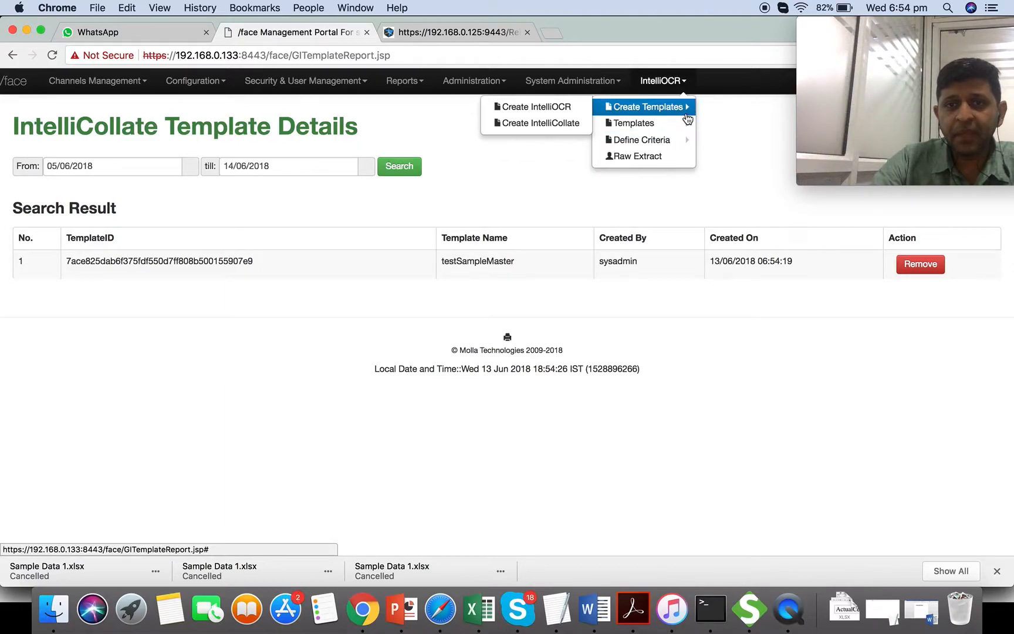
{"action": "left_click", "coordinate": [564, 122]}
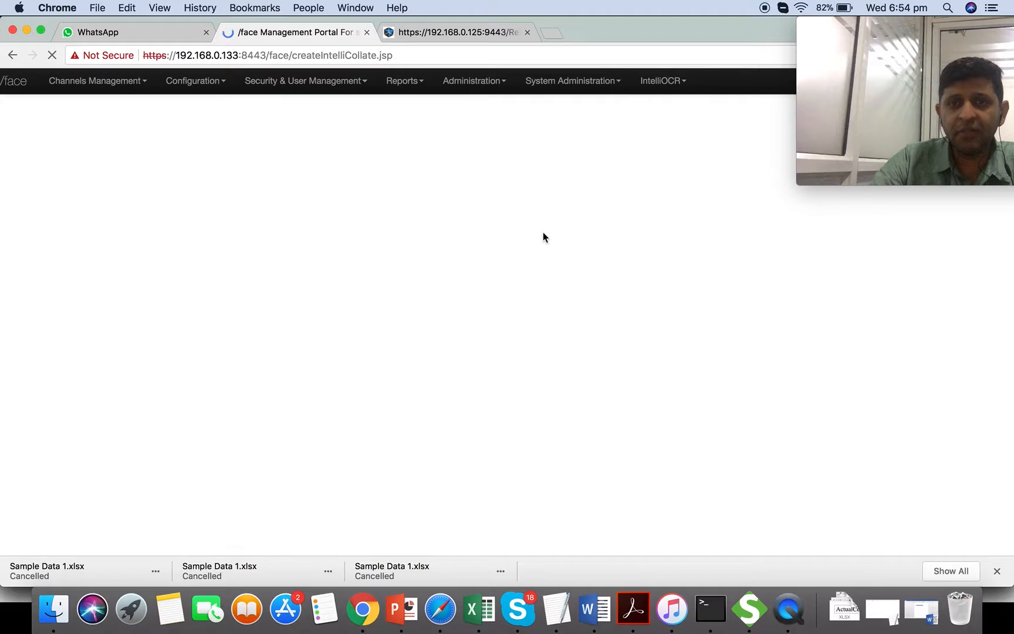
Choose Requirement (1).xlsx from the Downloads folder as the template's source Excel file and upload it.
{"action": "left_click", "coordinate": [53, 609]}
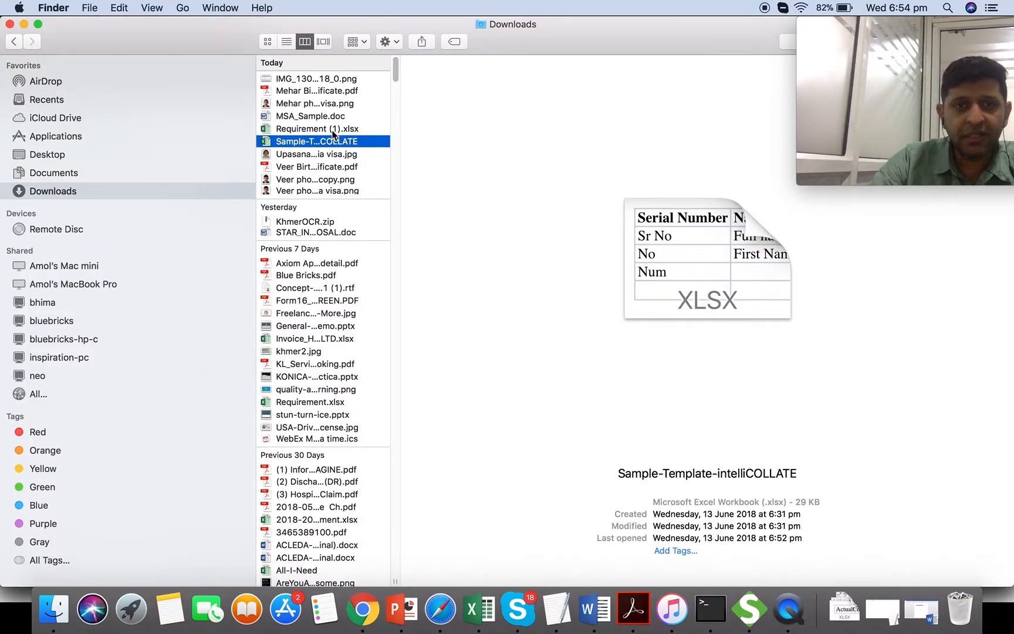
{"action": "left_click", "coordinate": [334, 129]}
{"action": "key", "text": "super+Tab"}
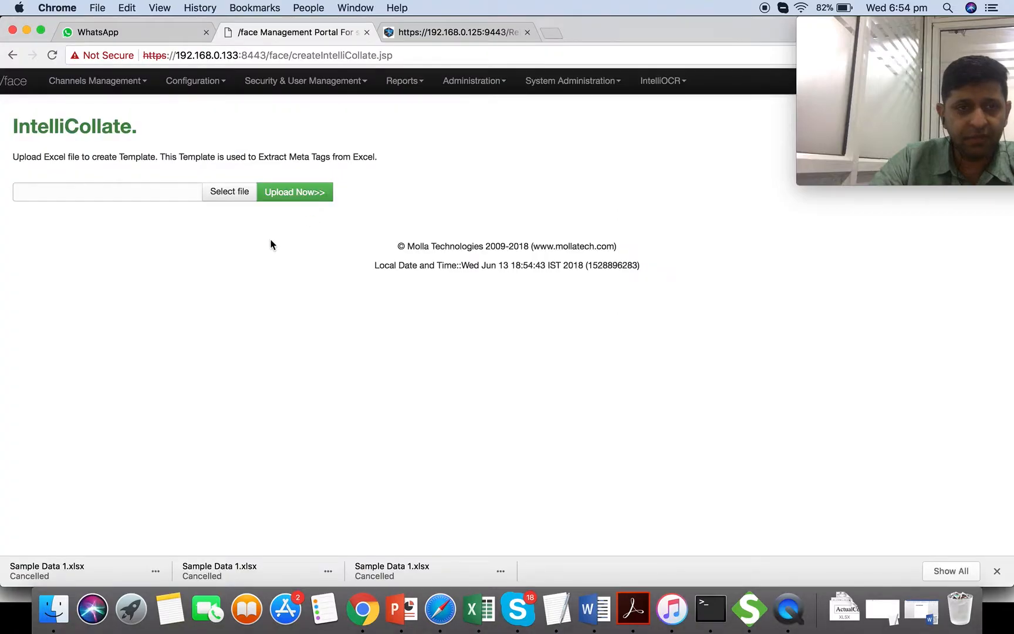
{"action": "left_click", "coordinate": [210, 192]}
{"action": "key", "text": "super+Tab"}
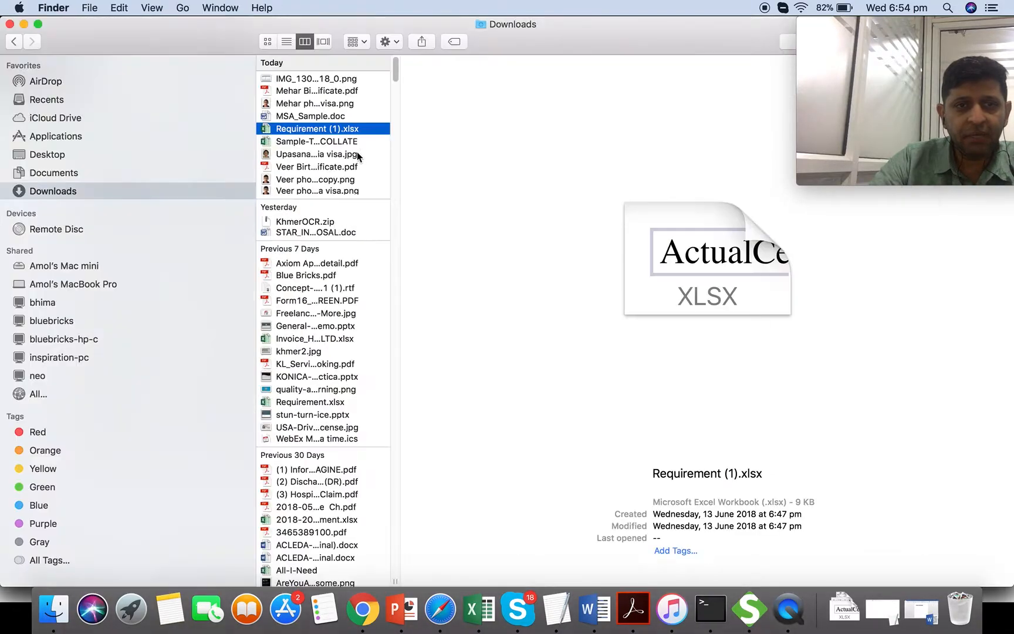
{"action": "left_click_drag", "start_coordinate": [332, 132], "coordinate": [497, 191]}
{"action": "key", "text": "super+Tab"}
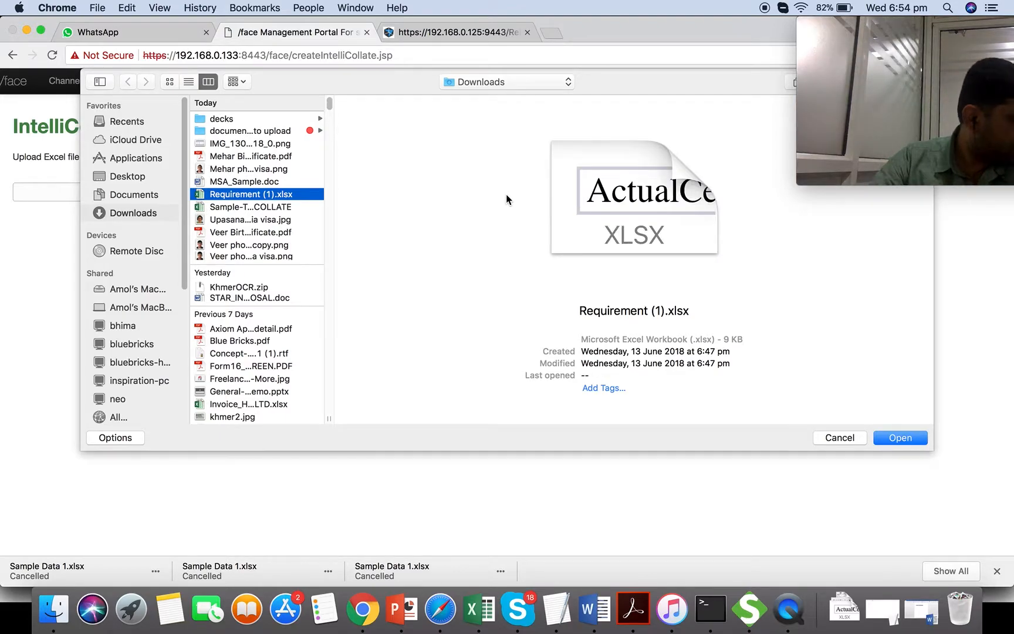
{"action": "left_click", "coordinate": [906, 439]}
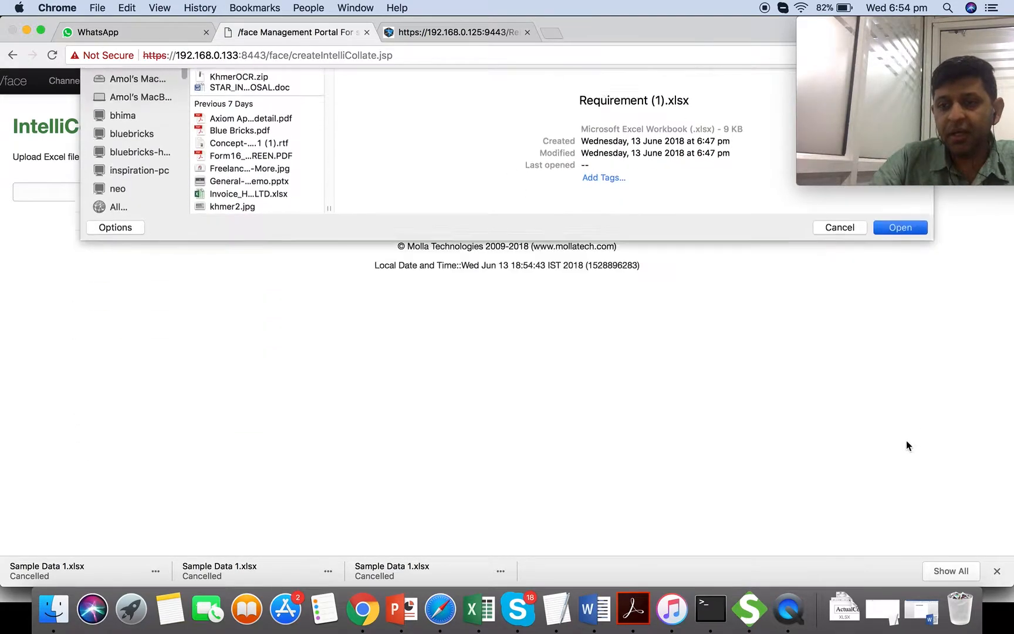
{"action": "left_click", "coordinate": [338, 194]}
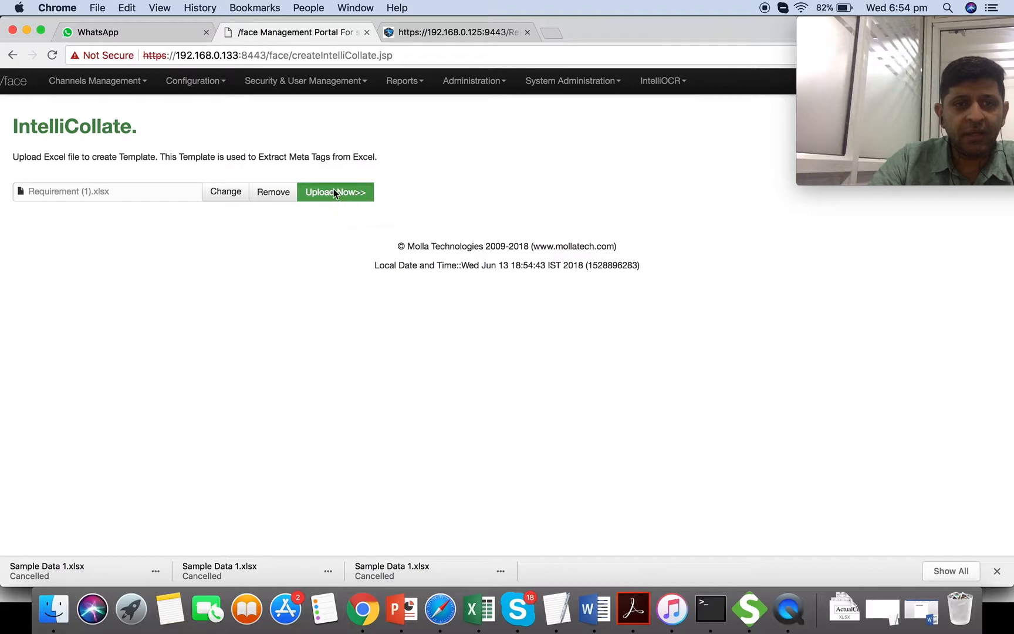
{"action": "left_click", "coordinate": [659, 194]}
Name the template testGoodTemplate, process the uploaded Excel file and review the extracted meta tags.
{"action": "left_click", "coordinate": [444, 193]}
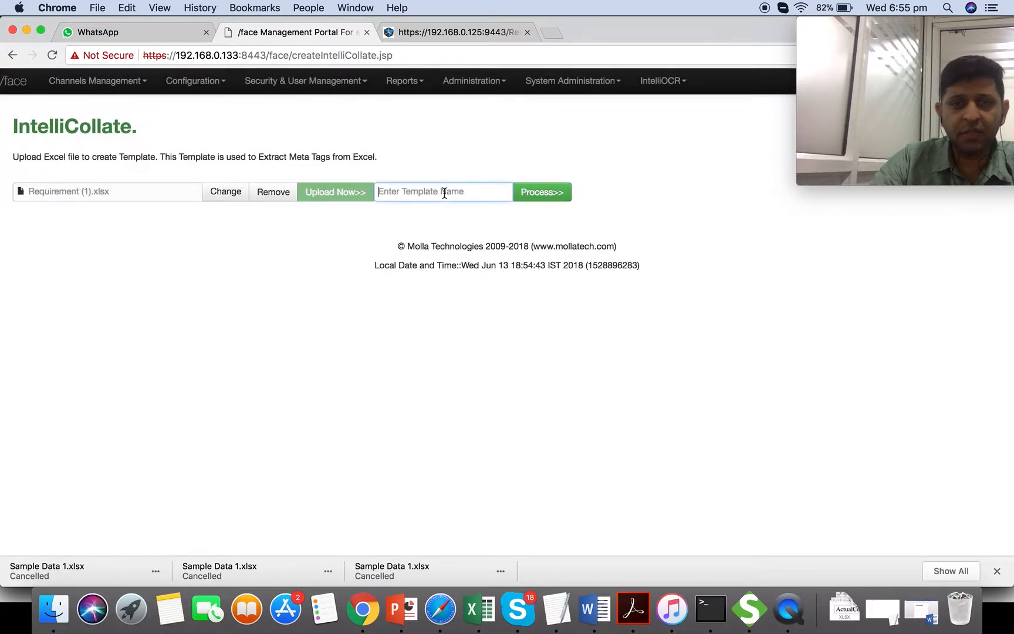
{"action": "type", "text": "testGoodT"}
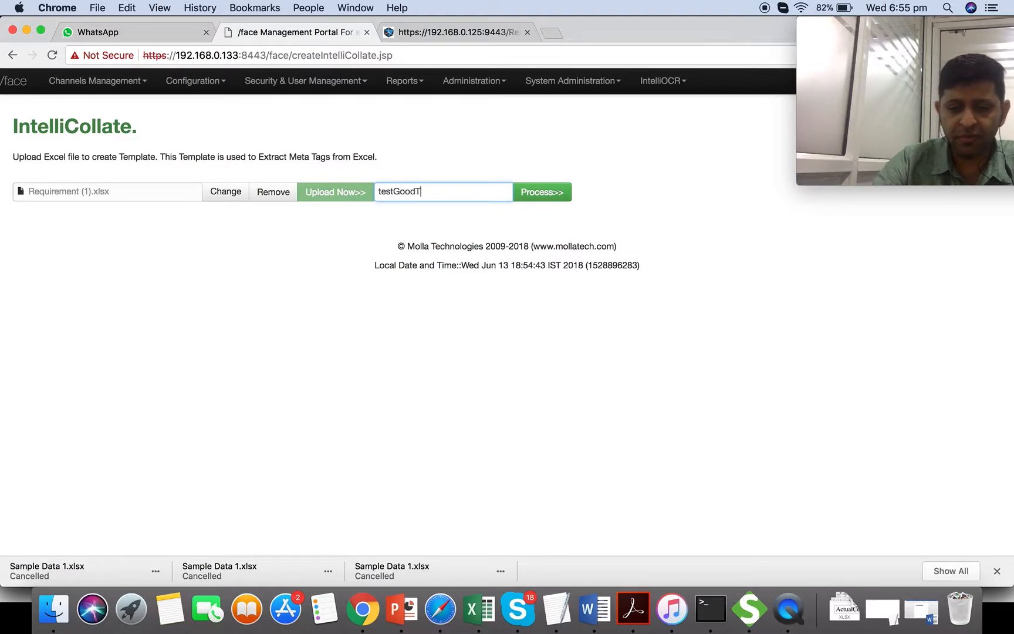
{"action": "left_click", "coordinate": [526, 193]}
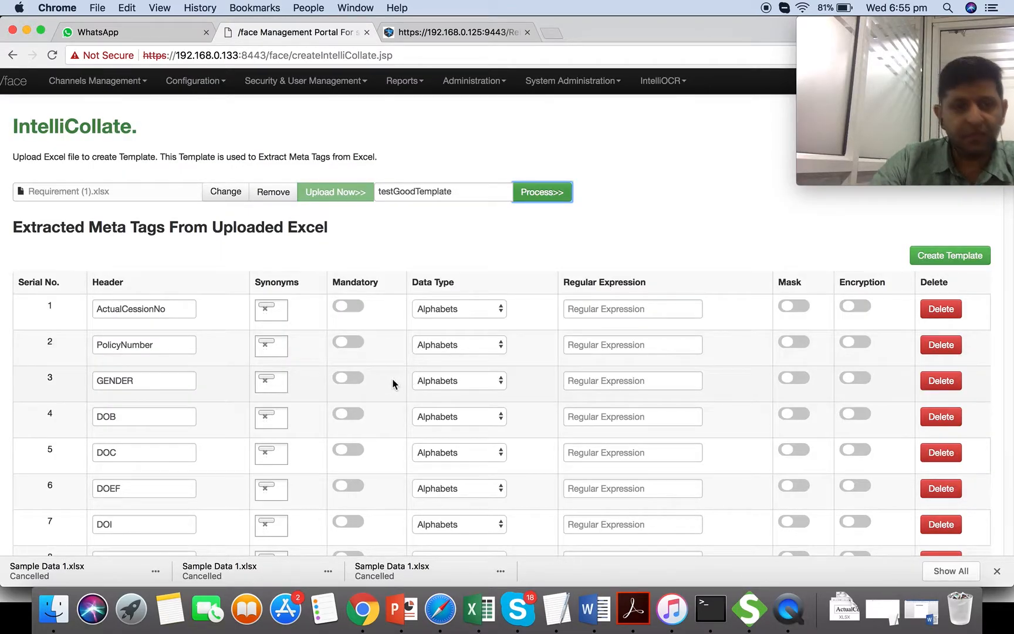
{"action": "scroll", "coordinate": [394, 382], "scroll_direction": "down", "scroll_amount": 5}
{"action": "scroll", "coordinate": [185, 387], "scroll_direction": "down", "scroll_amount": 20}
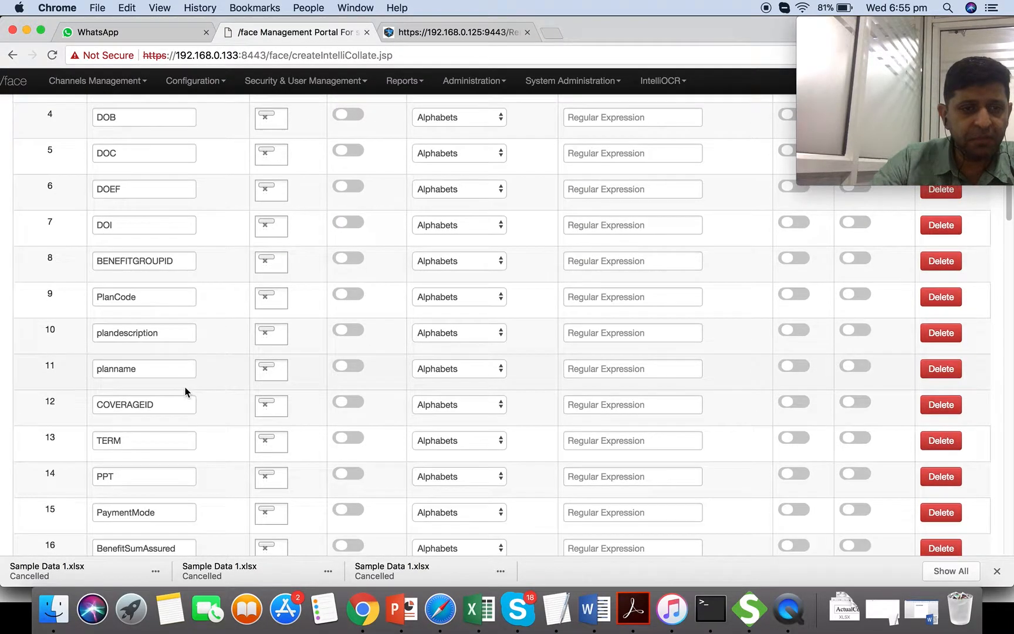
{"action": "scroll", "coordinate": [184, 387], "scroll_direction": "down", "scroll_amount": 15}
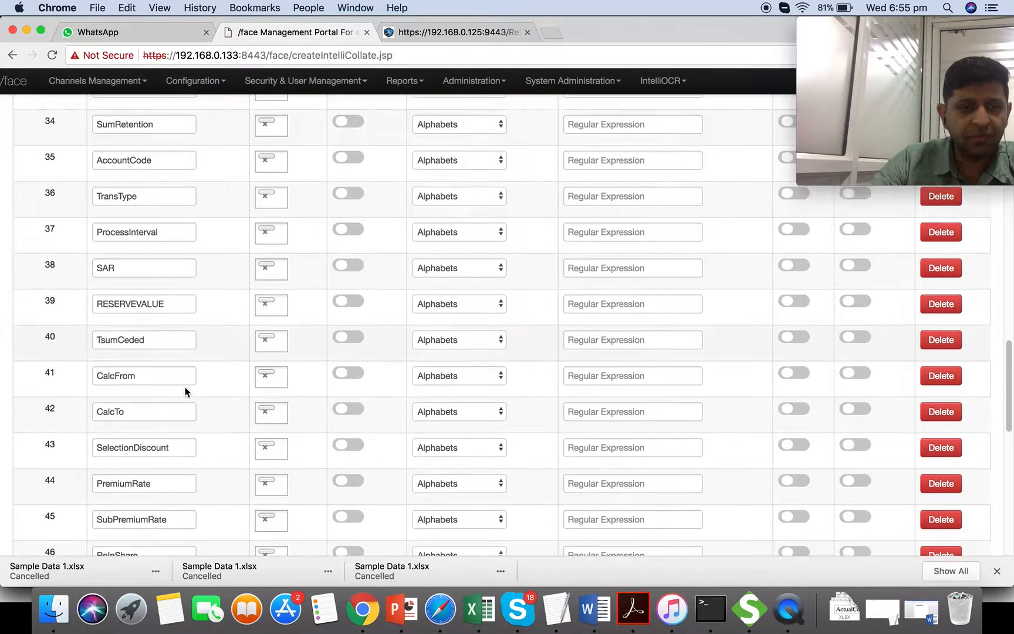
{"action": "scroll", "coordinate": [185, 386], "scroll_direction": "up", "scroll_amount": 20}
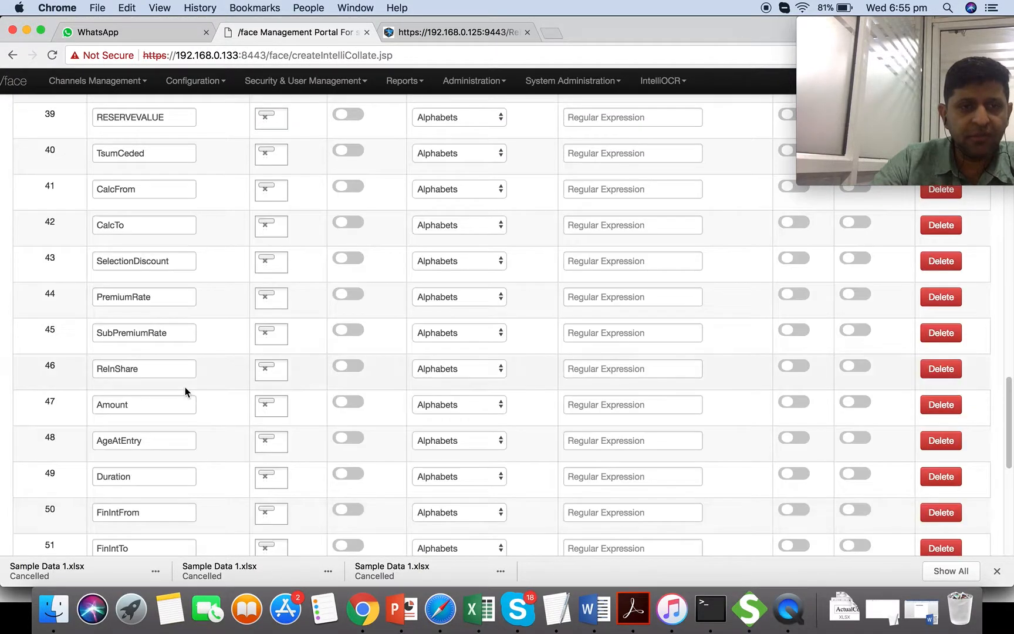
{"action": "scroll", "coordinate": [184, 387], "scroll_direction": "up", "scroll_amount": 10}
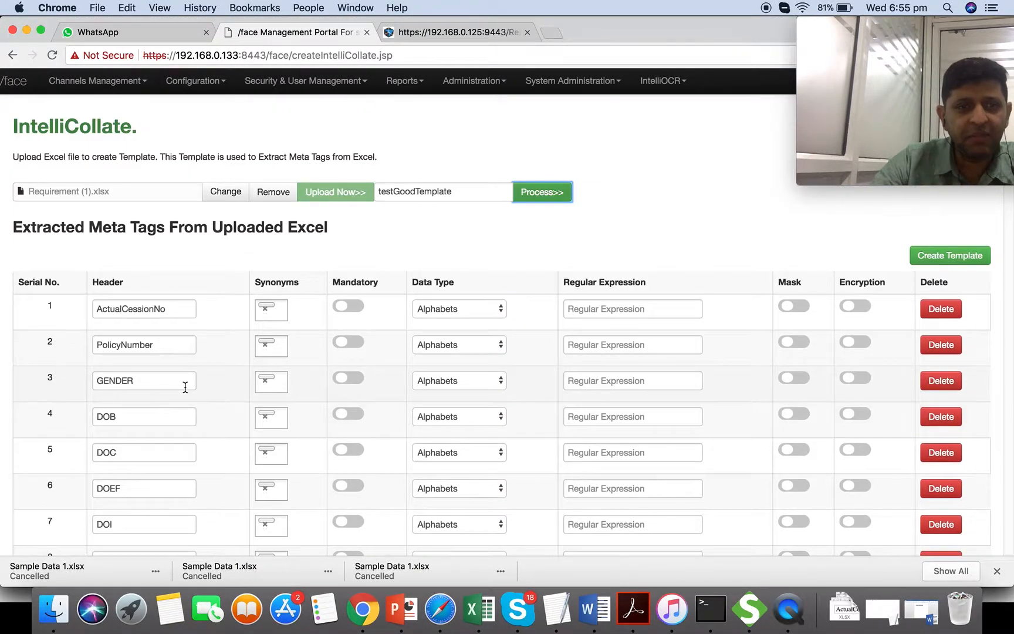
{"action": "left_click", "coordinate": [341, 311]}
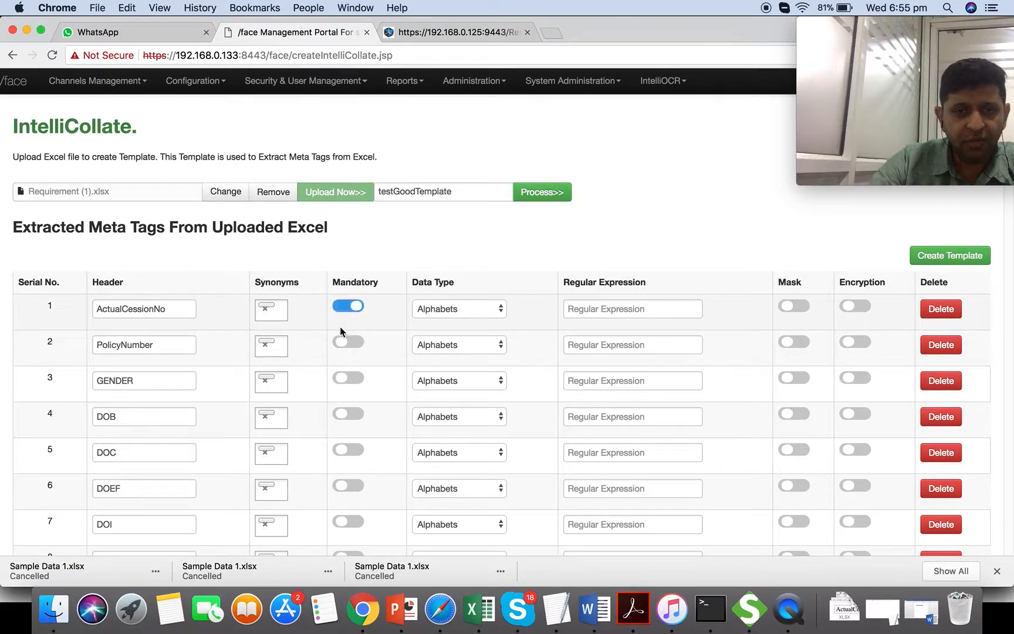
{"action": "left_click", "coordinate": [345, 343]}
{"action": "left_click", "coordinate": [346, 380]}
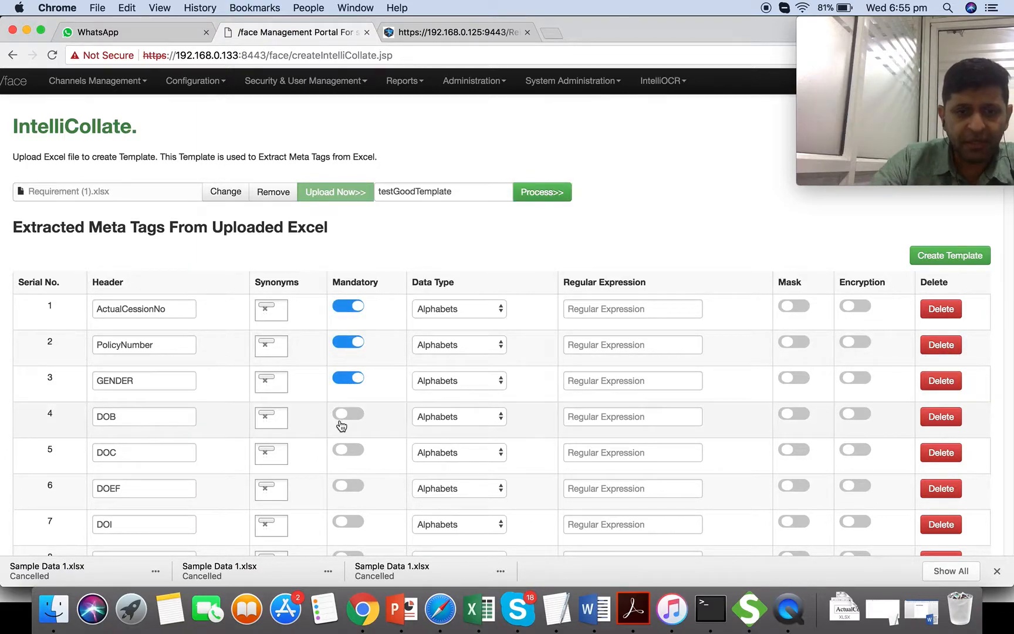
{"action": "left_click", "coordinate": [346, 415]}
{"action": "left_click", "coordinate": [491, 313]}
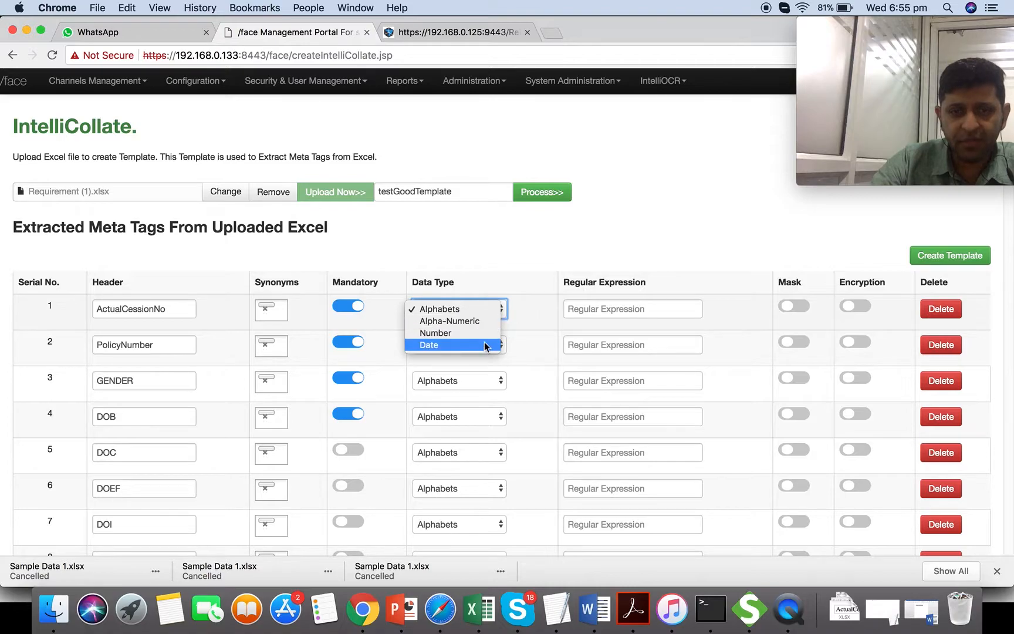
{"action": "left_click", "coordinate": [348, 310]}
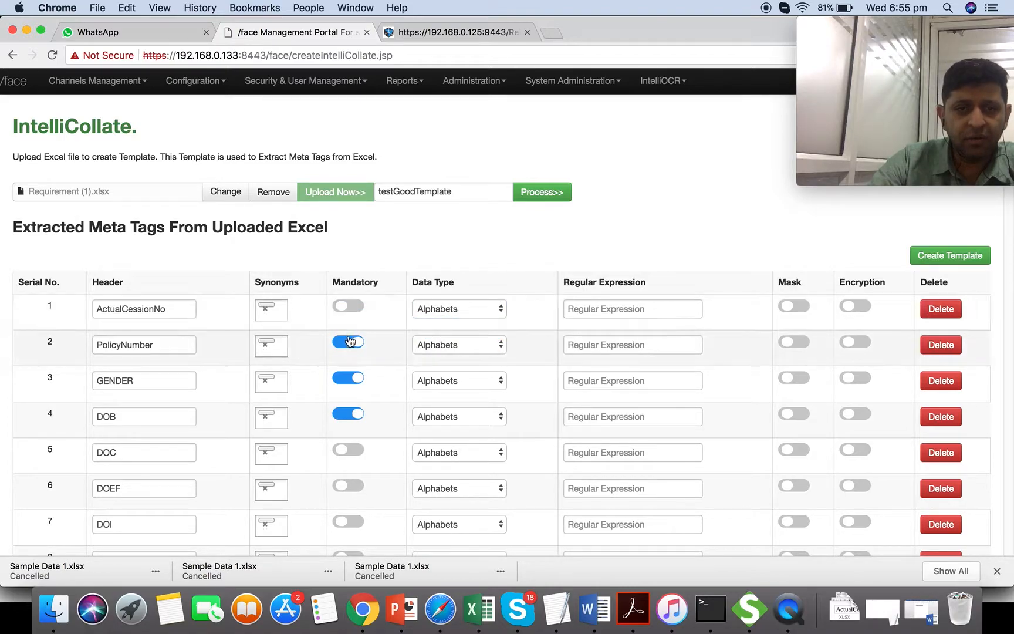
{"action": "left_click", "coordinate": [348, 345]}
{"action": "left_click", "coordinate": [349, 379]}
{"action": "left_click", "coordinate": [350, 415]}
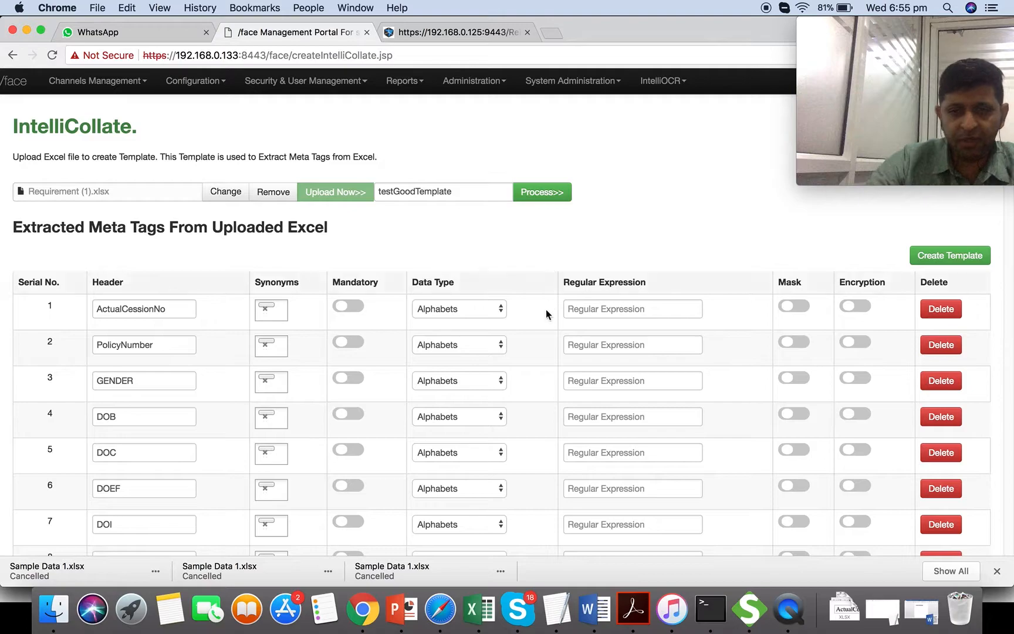
Set the data type of the DOB, DOC, DOEF and DOI meta tags to Date.
{"action": "left_click", "coordinate": [485, 417]}
{"action": "left_click", "coordinate": [469, 453]}
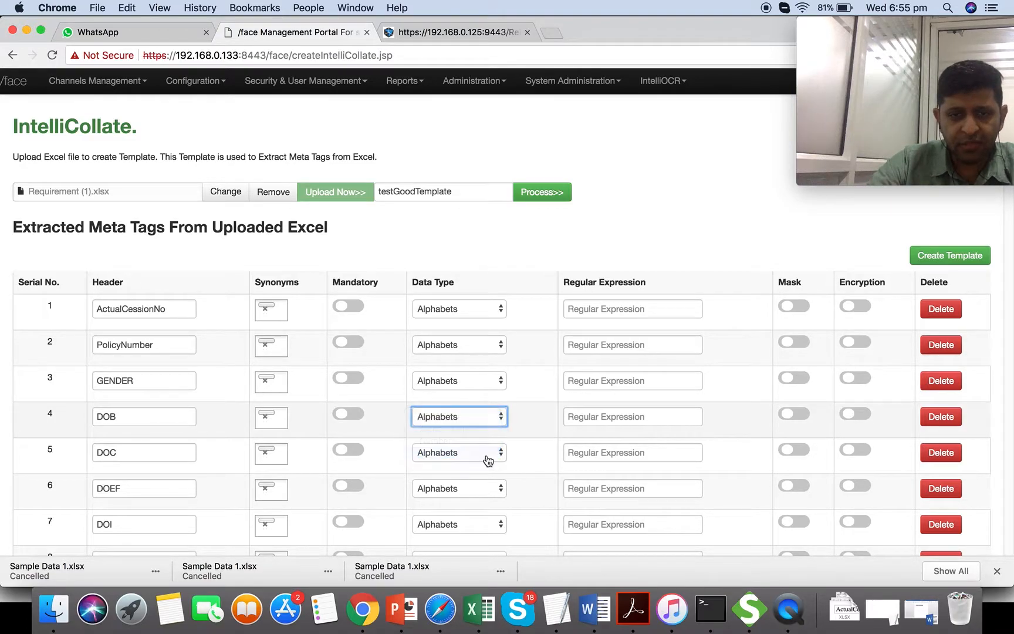
{"action": "left_click", "coordinate": [468, 460]}
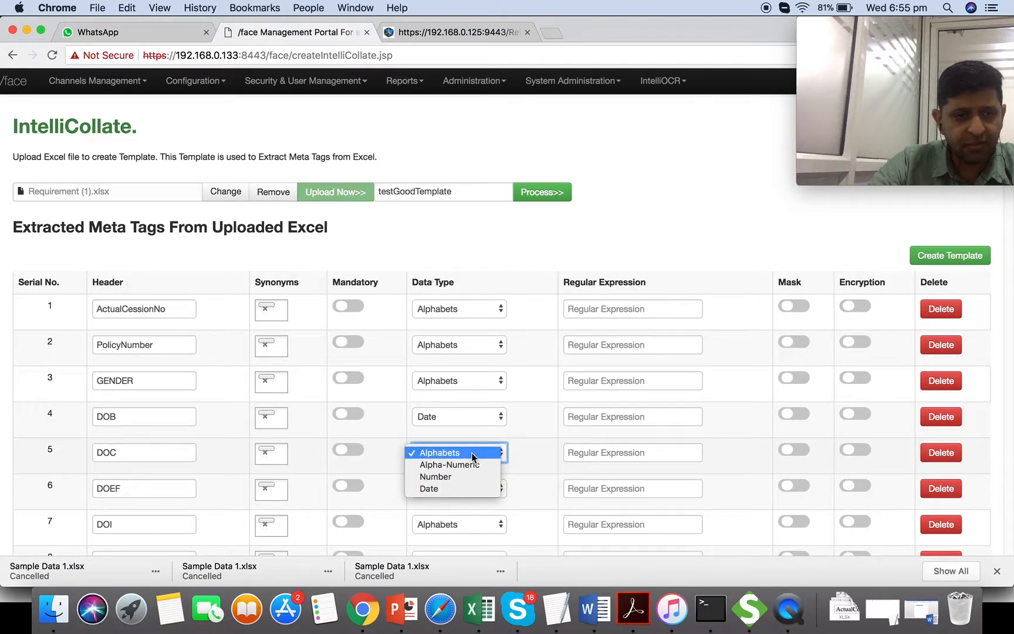
{"action": "left_click", "coordinate": [467, 455]}
{"action": "left_click", "coordinate": [467, 462]}
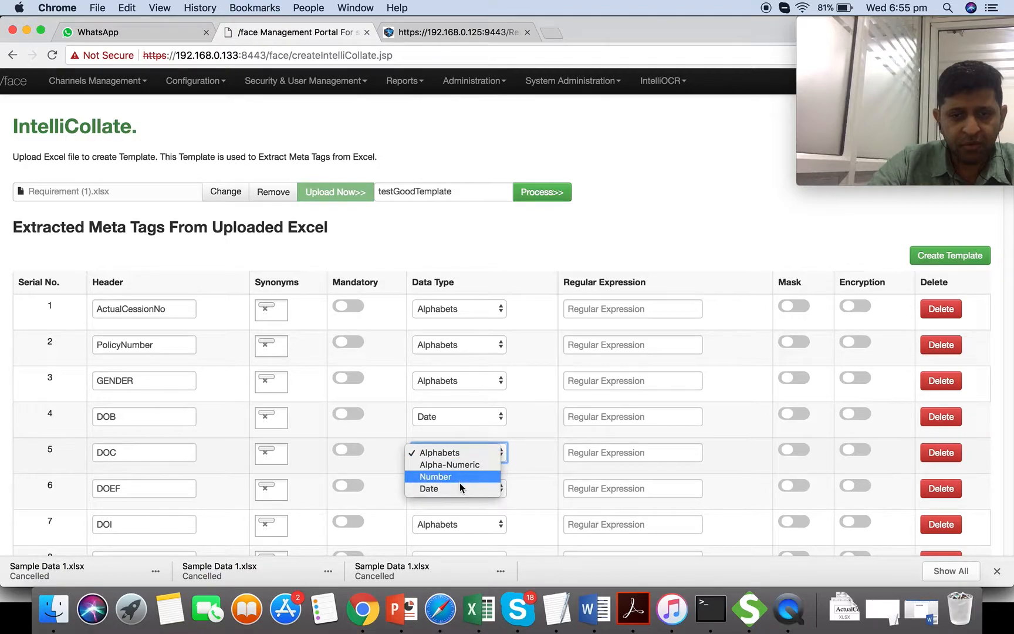
{"action": "left_click", "coordinate": [459, 478]}
{"action": "left_click", "coordinate": [459, 453]}
{"action": "left_click", "coordinate": [455, 465]}
{"action": "left_click", "coordinate": [457, 487]}
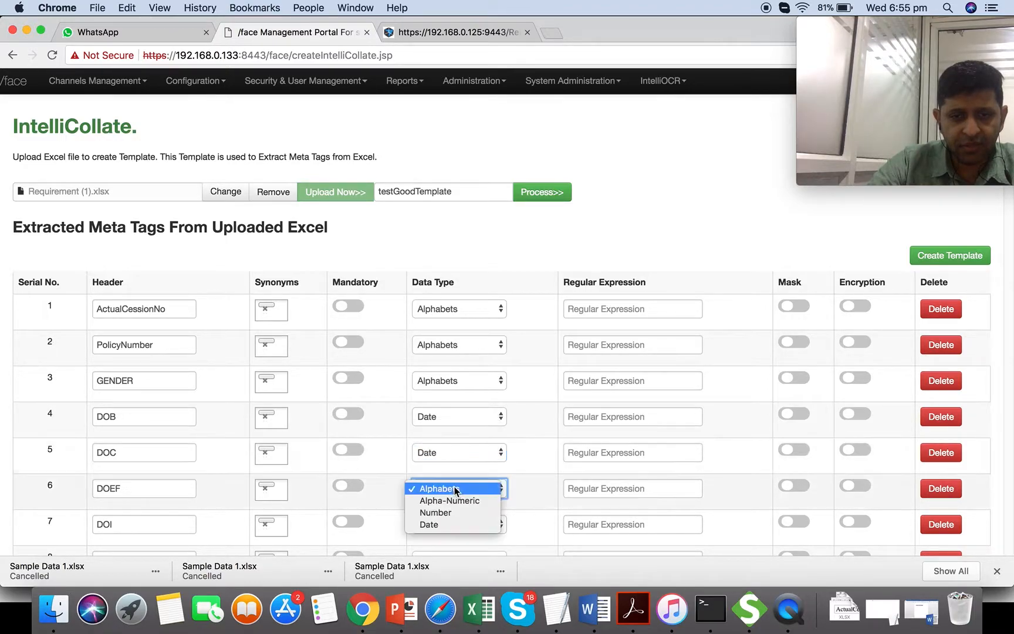
{"action": "left_click", "coordinate": [472, 524]}
{"action": "left_click", "coordinate": [473, 524]}
{"action": "left_click", "coordinate": [454, 559]}
Check the remaining meta tags, create the testGoodTemplate template and dismiss the resulting dialog.
{"action": "scroll", "coordinate": [495, 415], "scroll_direction": "down", "scroll_amount": 3}
{"action": "scroll", "coordinate": [496, 415], "scroll_direction": "down", "scroll_amount": 3}
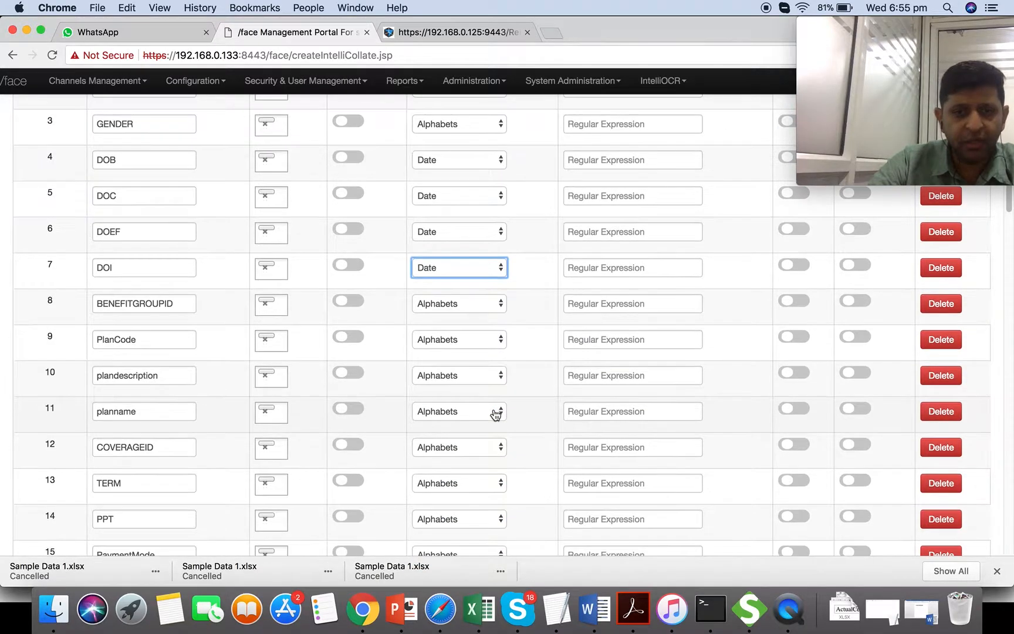
{"action": "scroll", "coordinate": [496, 415], "scroll_direction": "down", "scroll_amount": 7}
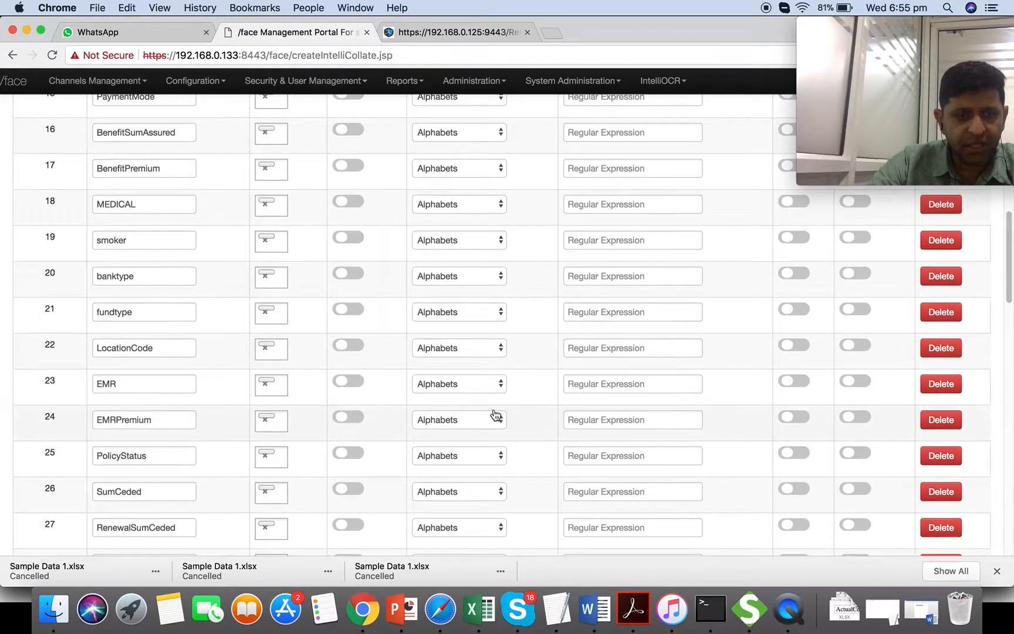
{"action": "scroll", "coordinate": [494, 415], "scroll_direction": "up", "scroll_amount": 12}
{"action": "left_click", "coordinate": [979, 256]}
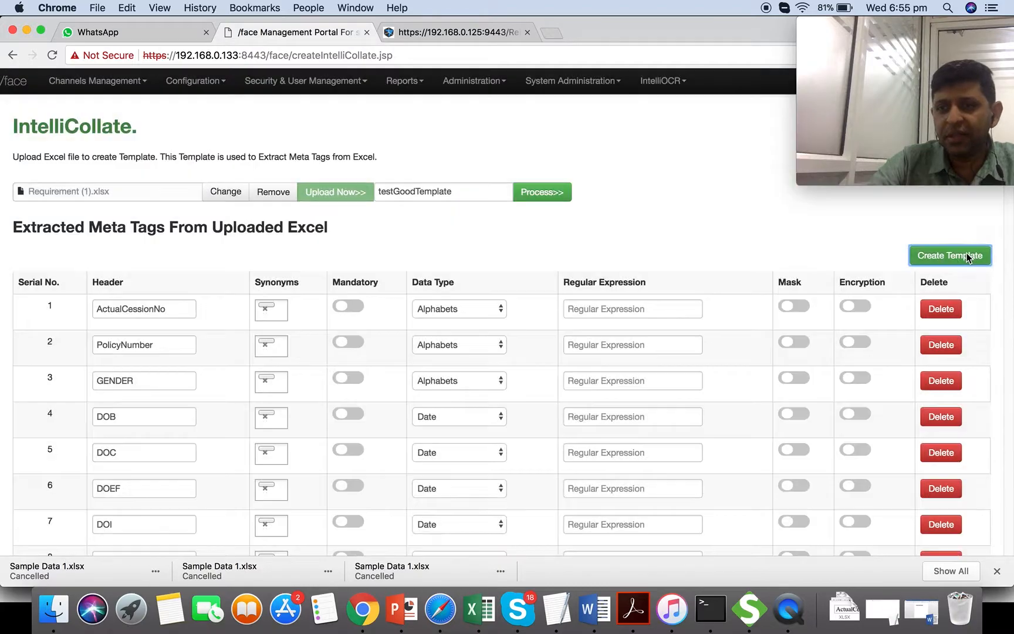
{"action": "left_click", "coordinate": [660, 195]}
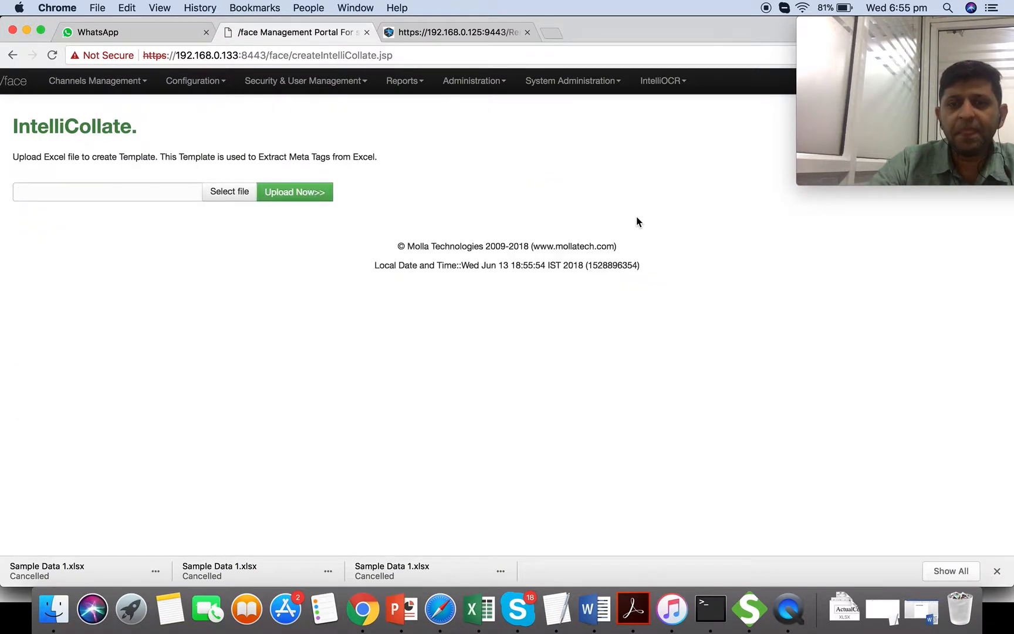
Open the list of existing IntelliCollate templates and search it from 04/06/2018 till 15/06/2018.
{"action": "left_click", "coordinate": [675, 82]}
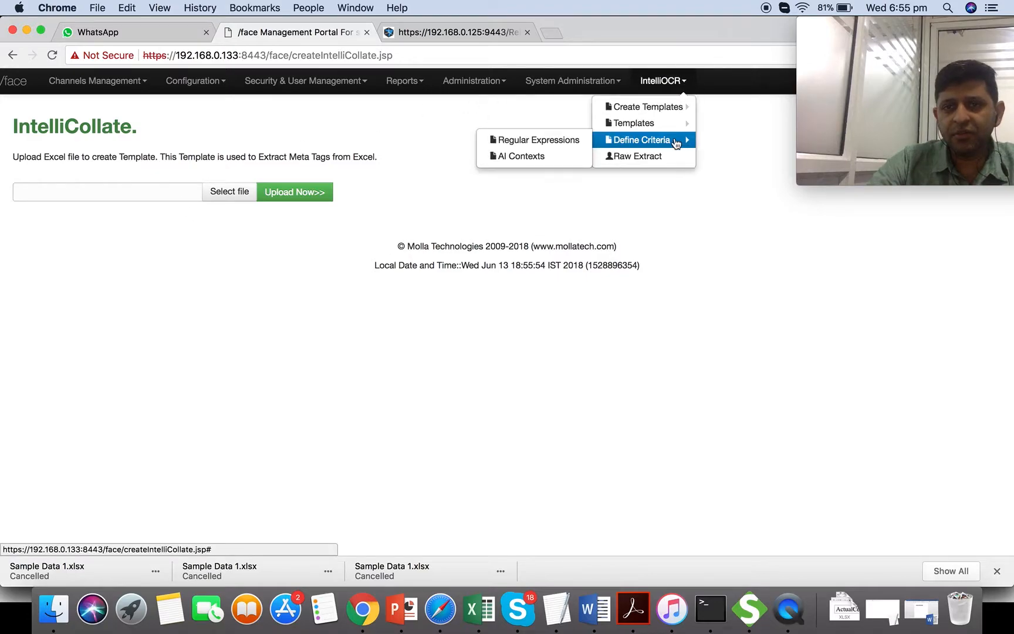
{"action": "mouse_move", "coordinate": [673, 127]}
{"action": "left_click", "coordinate": [562, 140]}
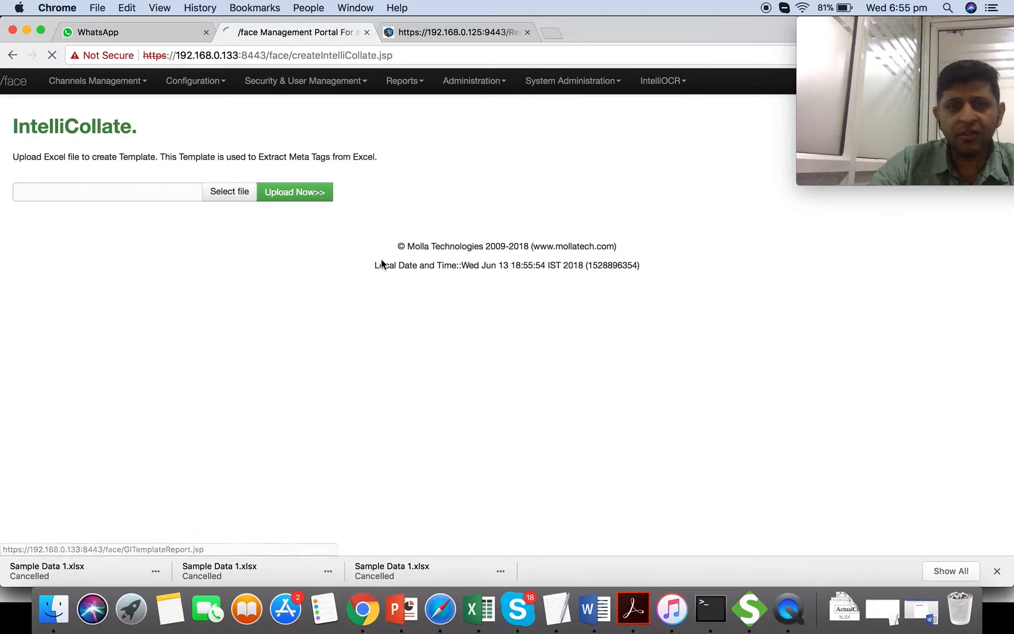
{"action": "left_click", "coordinate": [113, 169]}
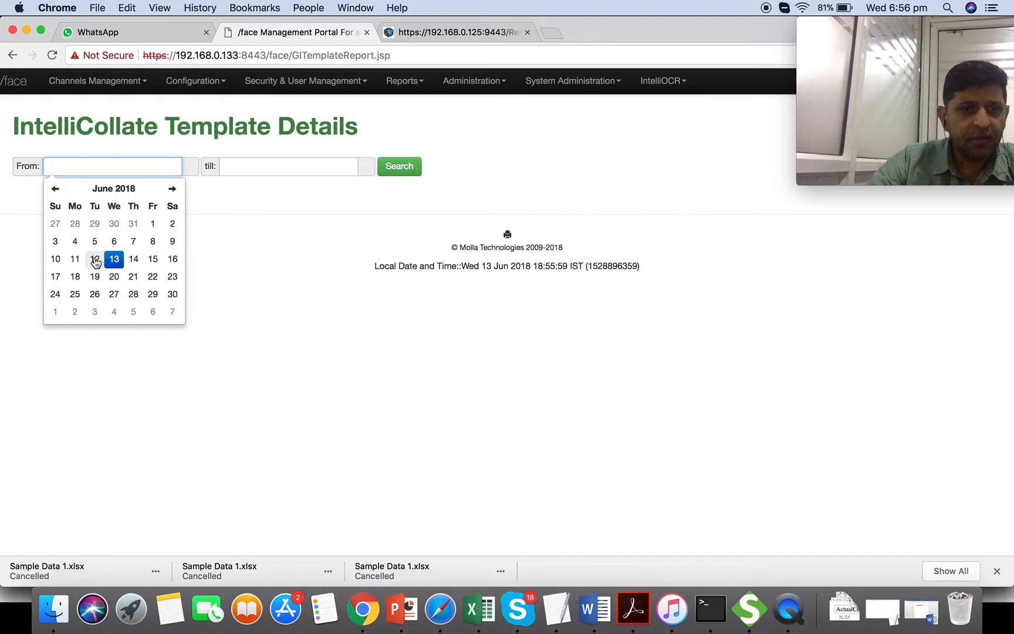
{"action": "left_click", "coordinate": [74, 241]}
{"action": "left_click", "coordinate": [264, 168]}
{"action": "left_click", "coordinate": [328, 259]}
{"action": "left_click", "coordinate": [399, 166]}
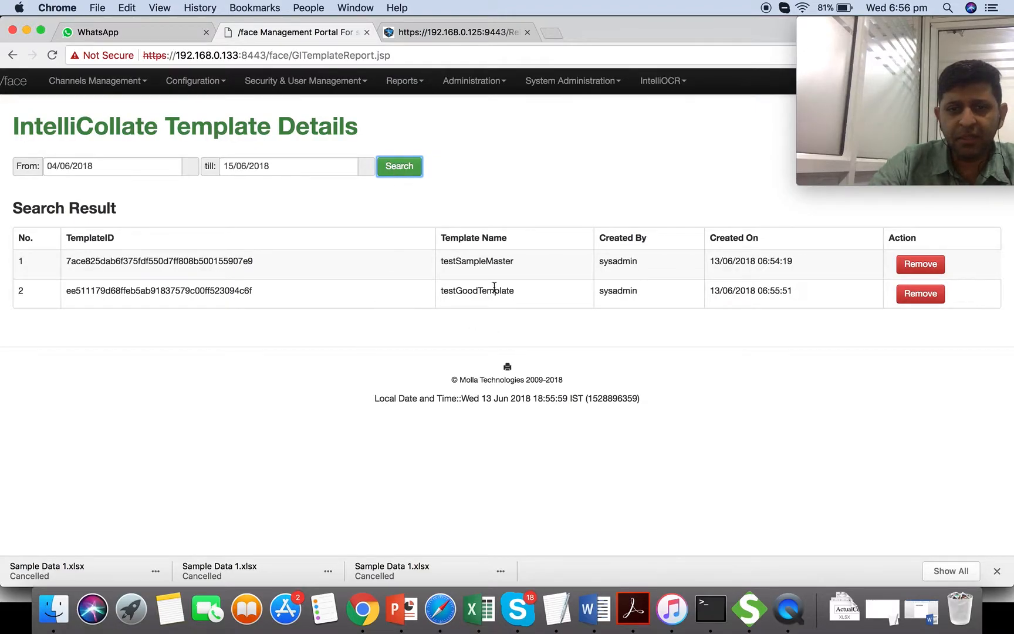
Copy testGoodTemplate's template ID and paste it into the empty templateId element of the doProcess request in SoapUI.
{"action": "double_click", "coordinate": [475, 290]}
{"action": "double_click", "coordinate": [160, 290]}
{"action": "key", "text": "super+c"}
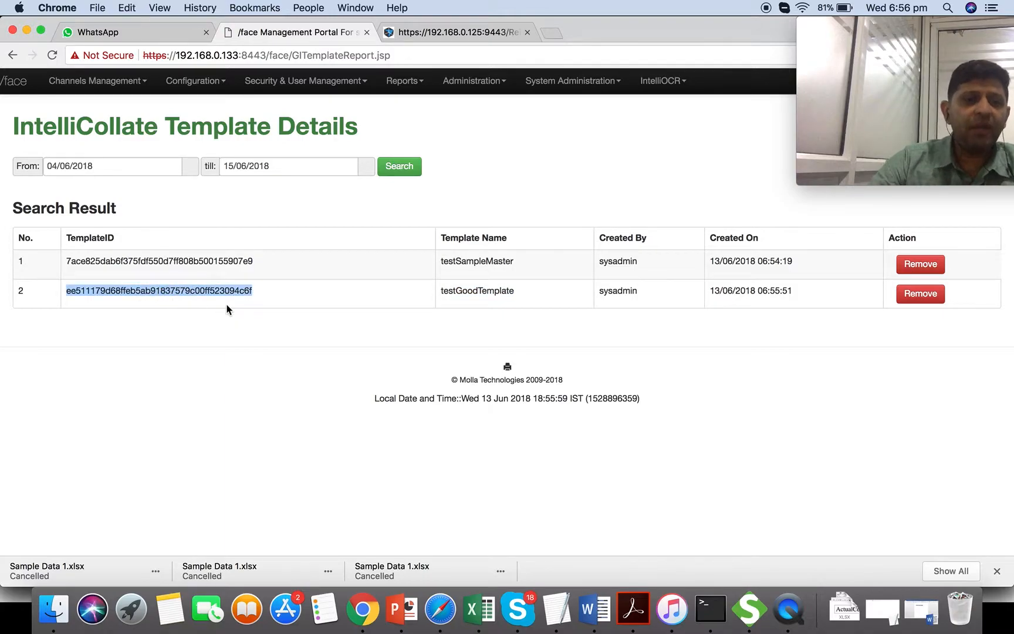
{"action": "left_click", "coordinate": [749, 609]}
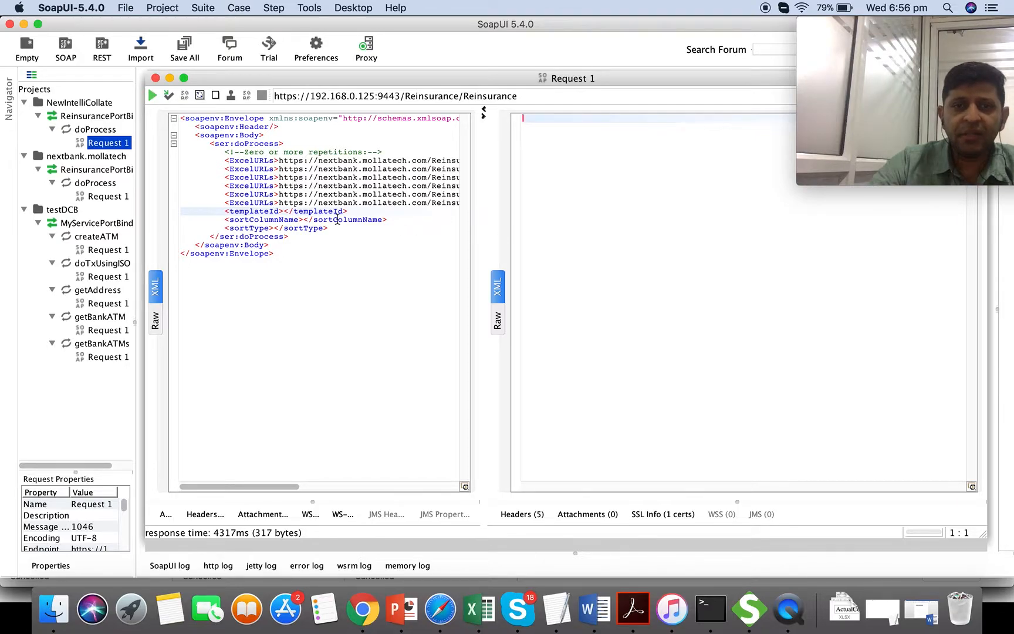
{"action": "left_click", "coordinate": [284, 212]}
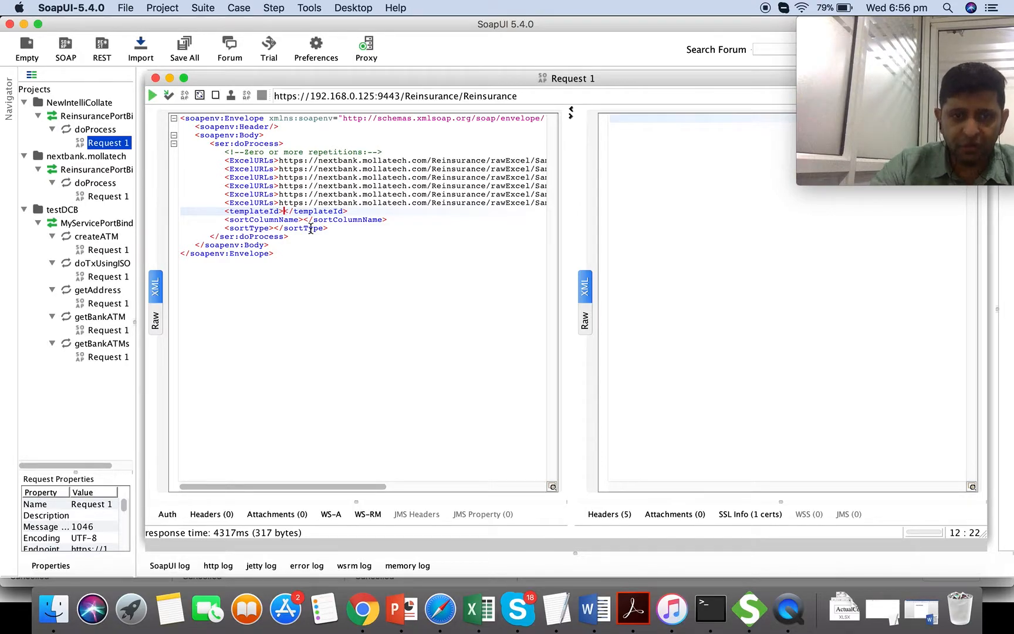
{"action": "key", "text": "super+v"}
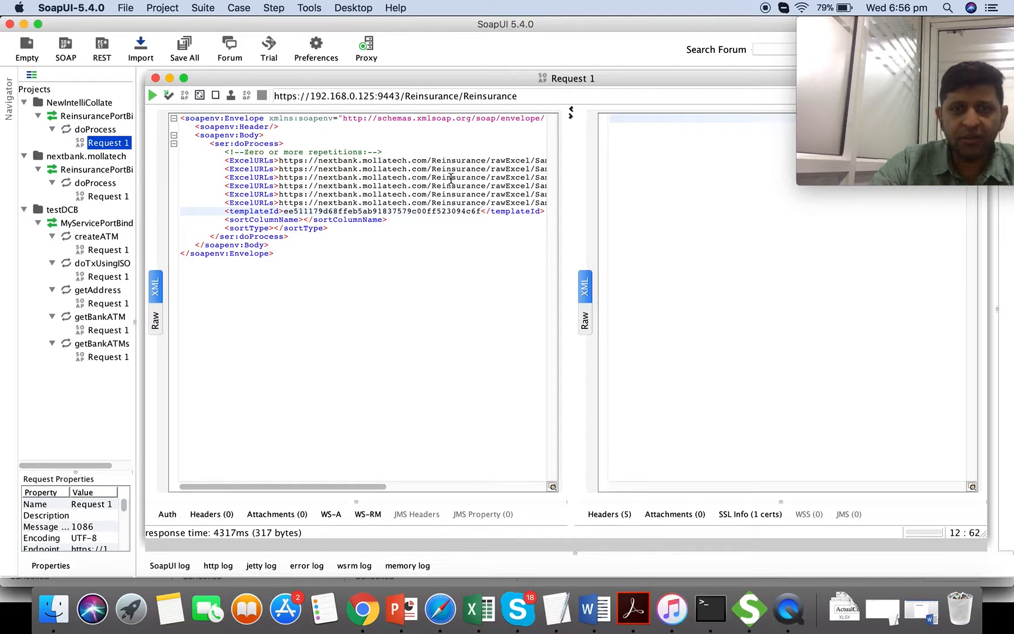
Examine the full ExcelURLs entries in the doProcess request.
{"action": "left_click_drag", "start_coordinate": [327, 489], "coordinate": [480, 494]}
{"action": "left_click_drag", "start_coordinate": [332, 160], "coordinate": [399, 203]}
{"action": "left_click_drag", "start_coordinate": [386, 490], "coordinate": [152, 439]}
{"action": "left_click", "coordinate": [306, 293]}
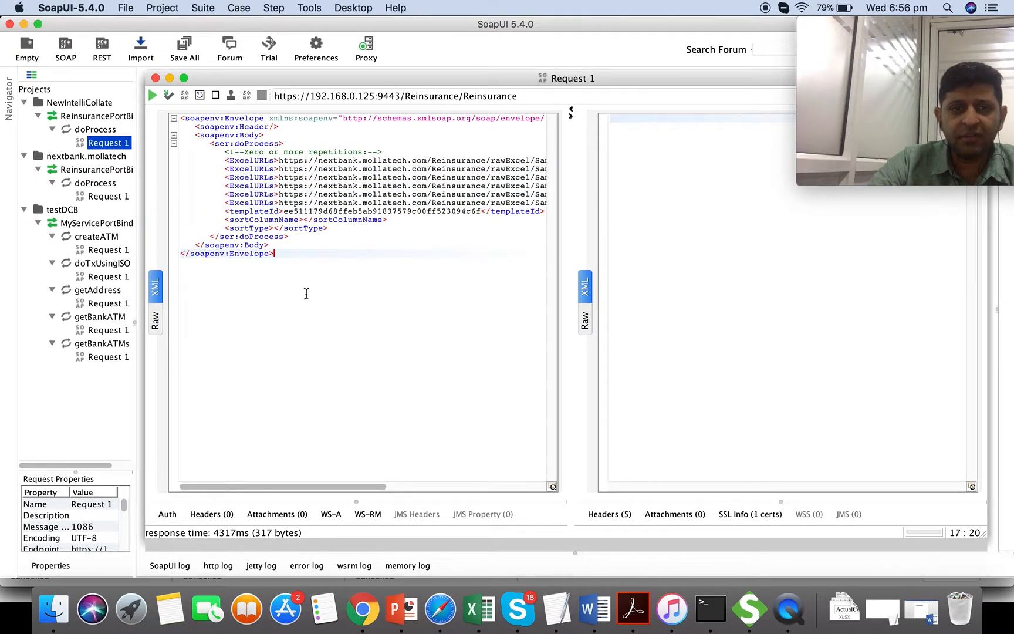
Check the templateId value in the doProcess request and submit the request to the Reinsurance endpoint.
{"action": "left_click_drag", "start_coordinate": [215, 214], "coordinate": [487, 209]}
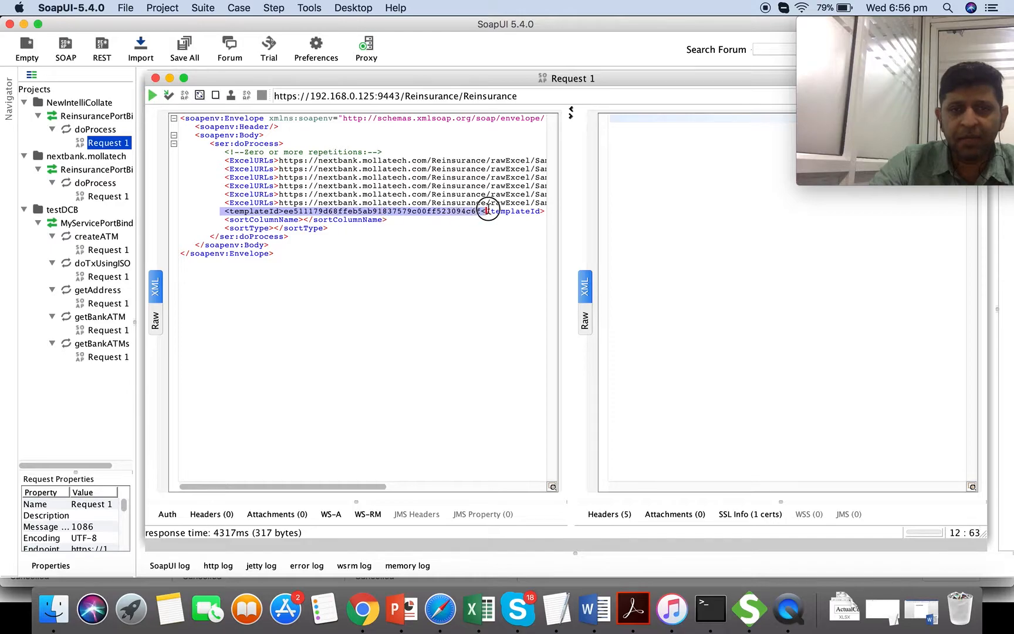
{"action": "left_click", "coordinate": [463, 246]}
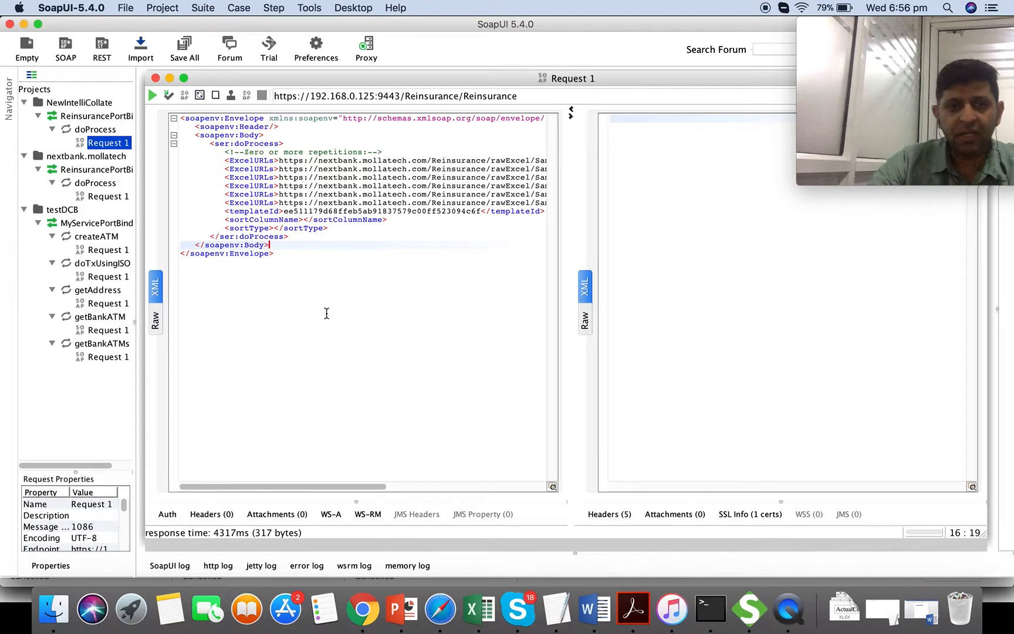
{"action": "left_click", "coordinate": [899, 27]}
{"action": "left_click_drag", "start_coordinate": [899, 27], "coordinate": [859, 424]}
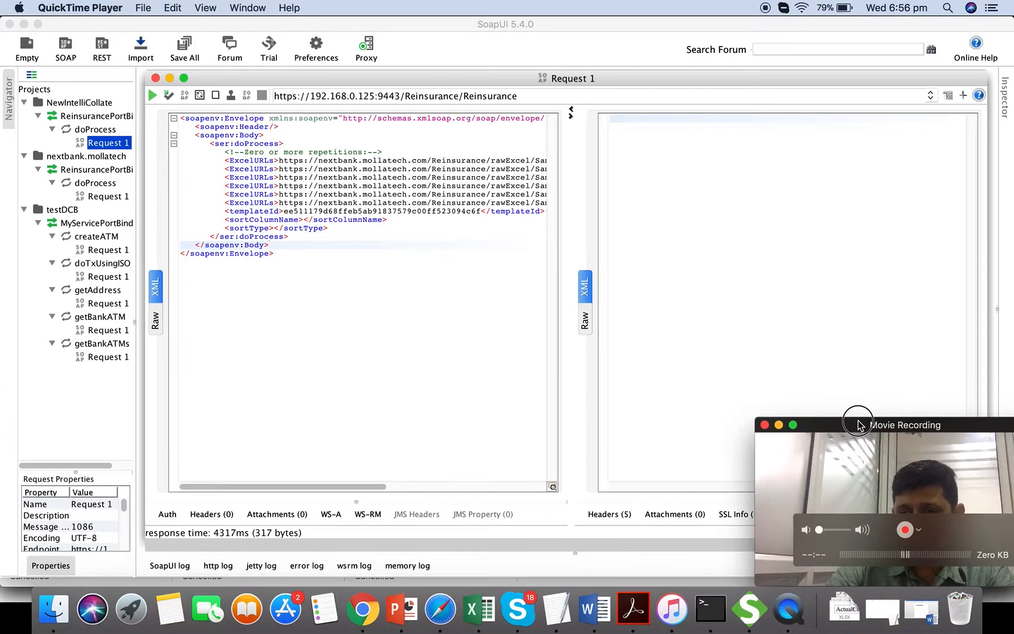
{"action": "left_click", "coordinate": [383, 294]}
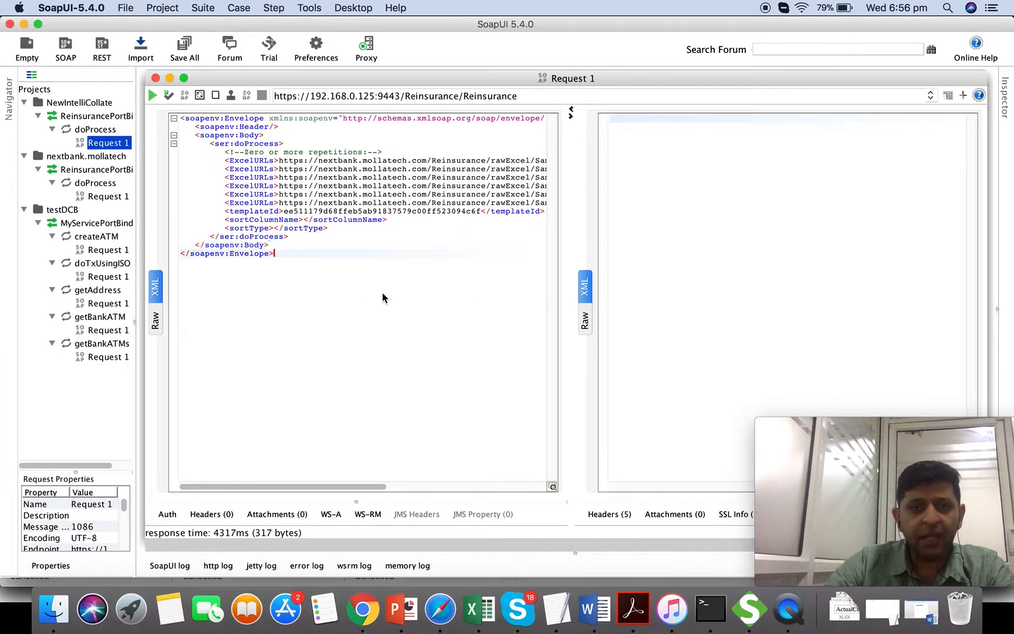
{"action": "left_click_drag", "start_coordinate": [284, 212], "coordinate": [481, 211]}
{"action": "left_click", "coordinate": [153, 95]}
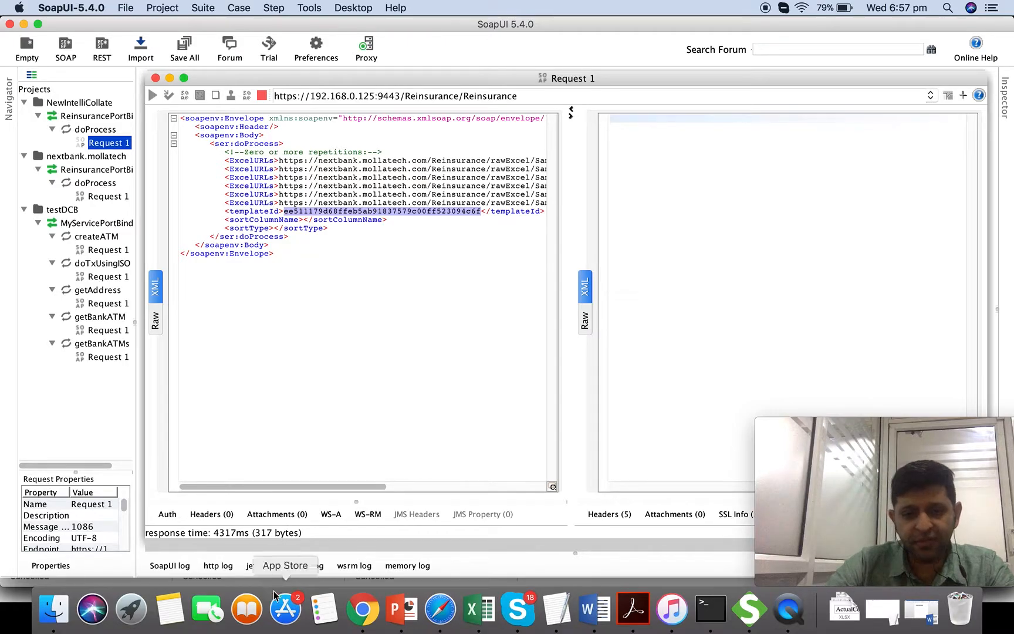
Compare testGoodTemplate's ID in Chrome's template list with the templateId in the SoapUI request, and review the request's ExcelURLs.
{"action": "left_click", "coordinate": [362, 608]}
{"action": "left_click", "coordinate": [228, 293]}
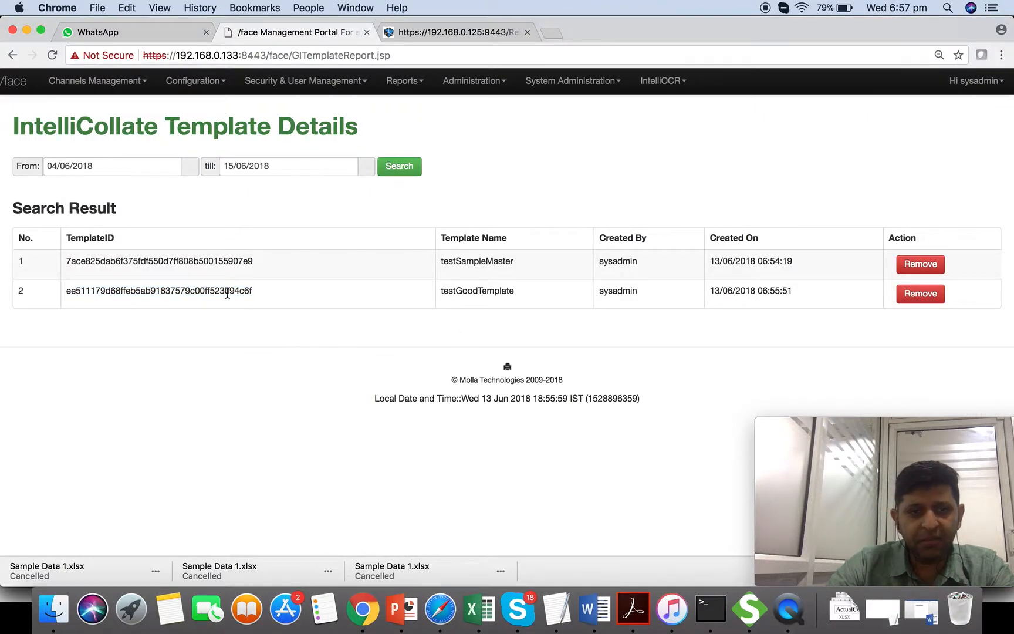
{"action": "left_click_drag", "start_coordinate": [147, 292], "coordinate": [294, 294]}
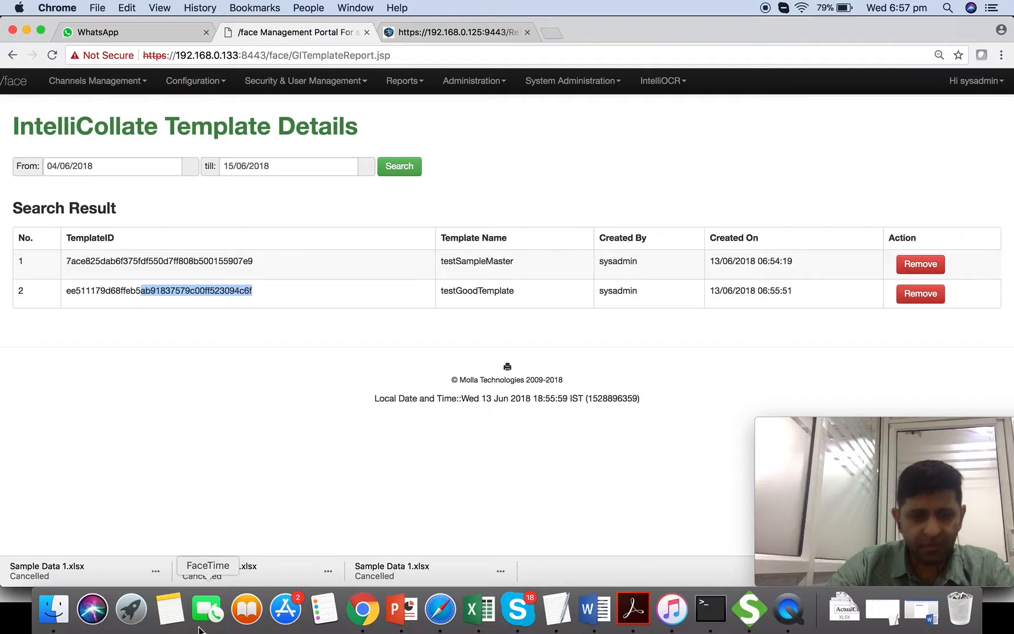
{"action": "key", "text": "super+Tab"}
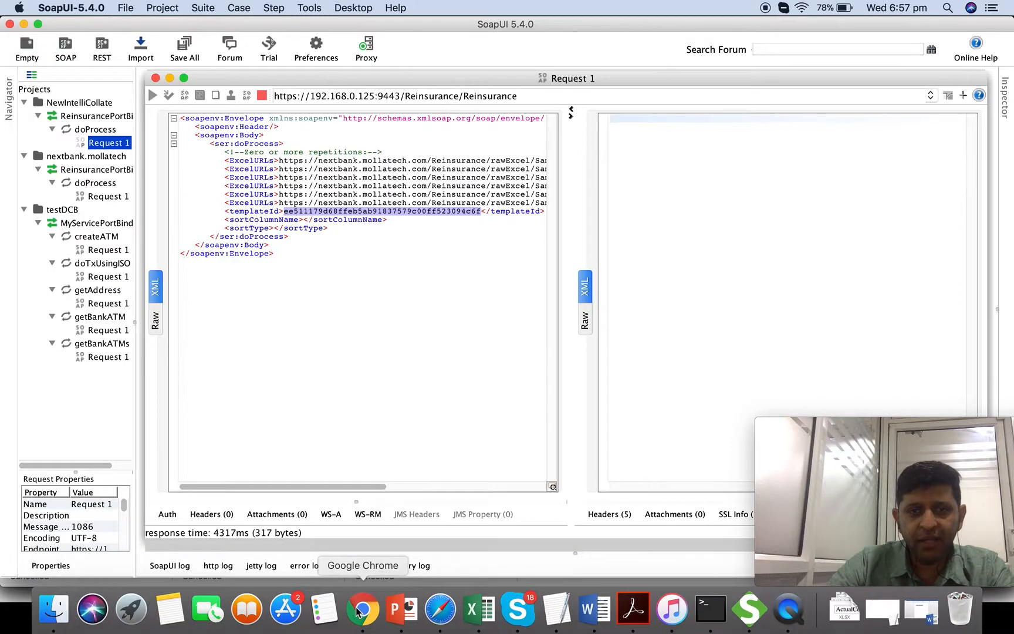
{"action": "left_click", "coordinate": [430, 325]}
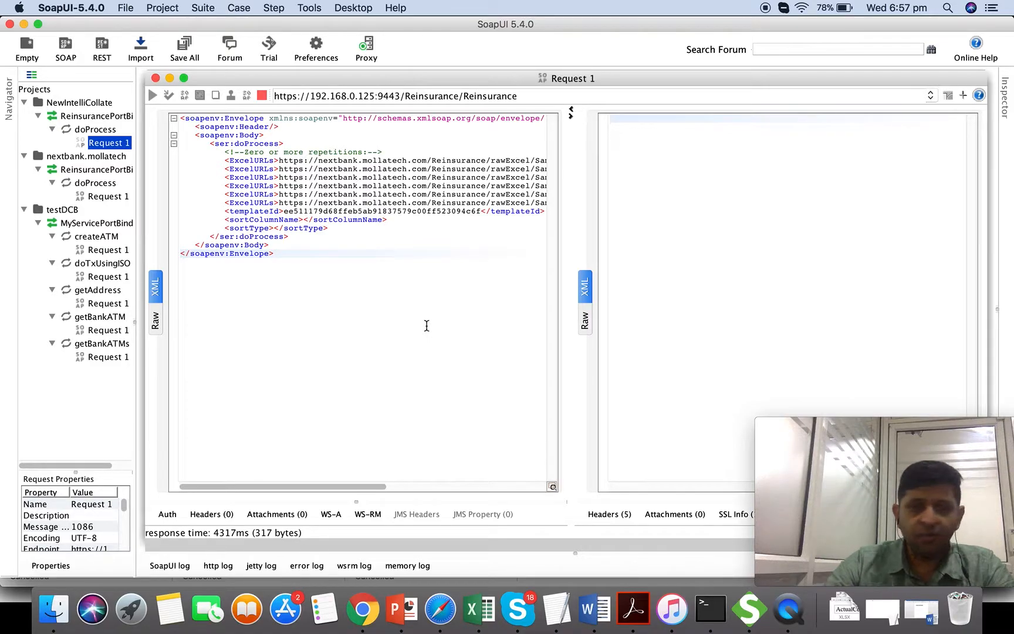
{"action": "left_click_drag", "start_coordinate": [343, 160], "coordinate": [365, 218]}
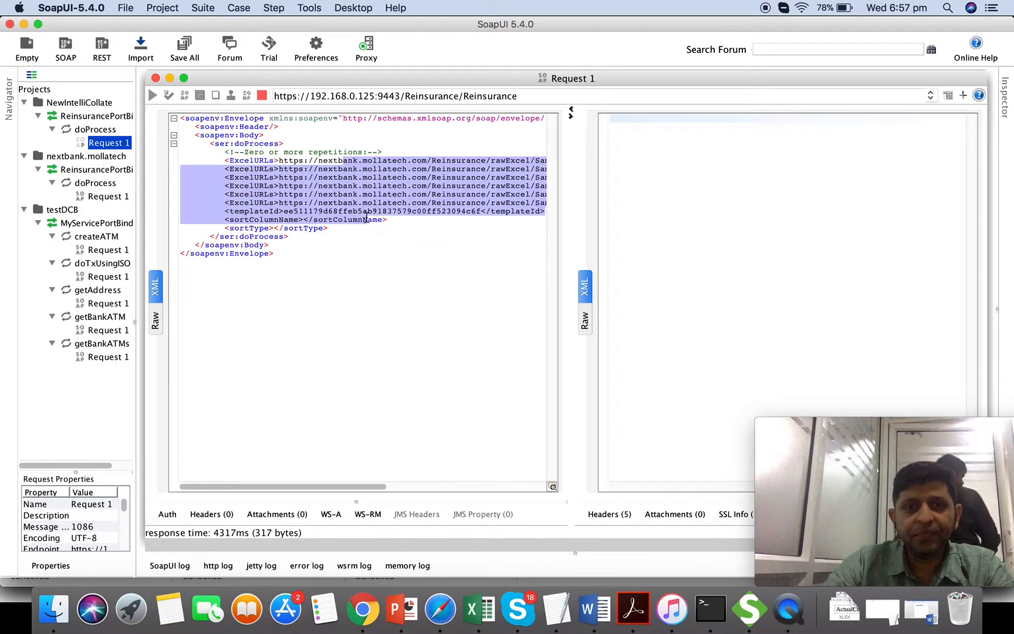
{"action": "left_click", "coordinate": [435, 248]}
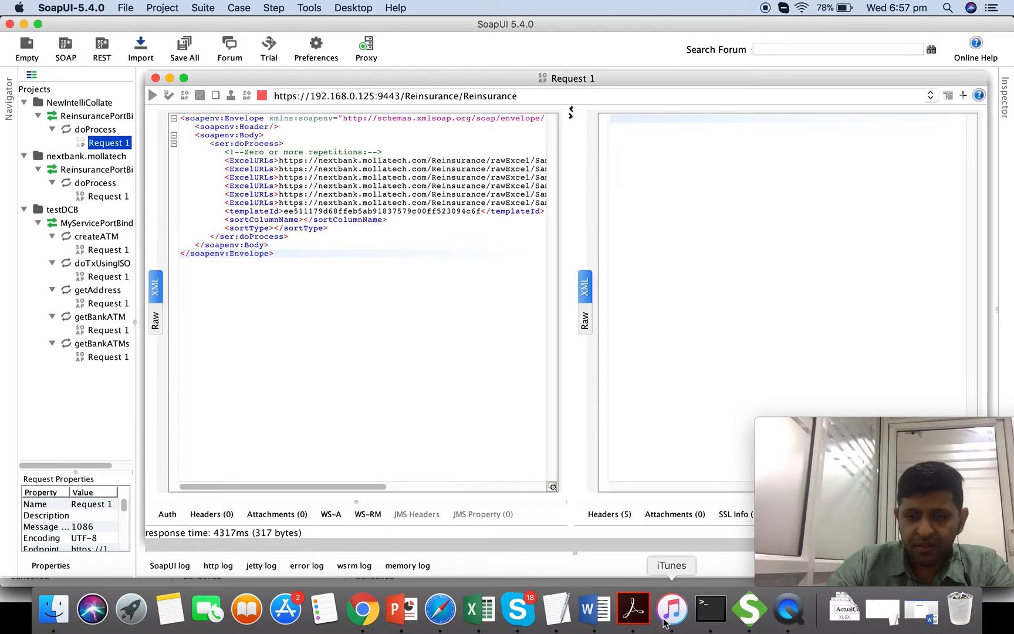
Switch to Chrome, open the portal's OCR reports overview and look through the administration and channel management options.
{"action": "left_click", "coordinate": [370, 619]}
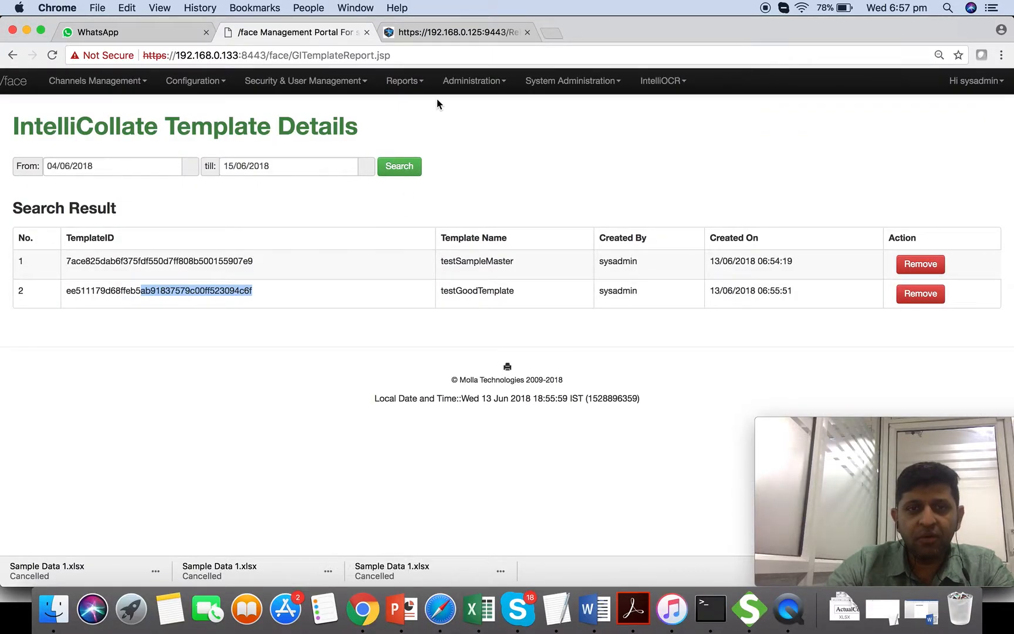
{"action": "left_click", "coordinate": [397, 82]}
{"action": "left_click", "coordinate": [409, 176]}
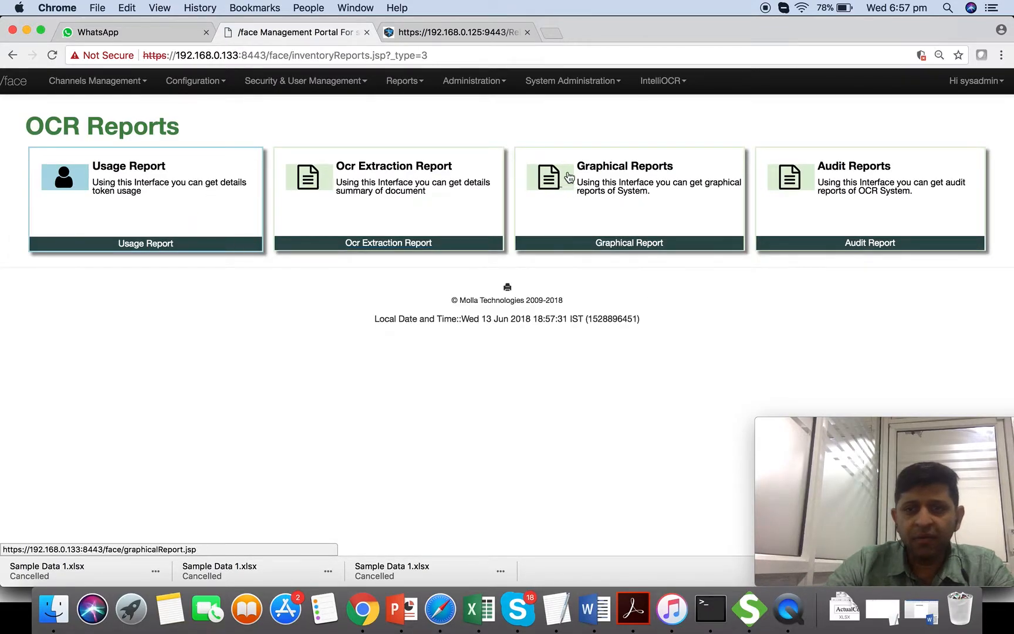
{"action": "left_click", "coordinate": [465, 85]}
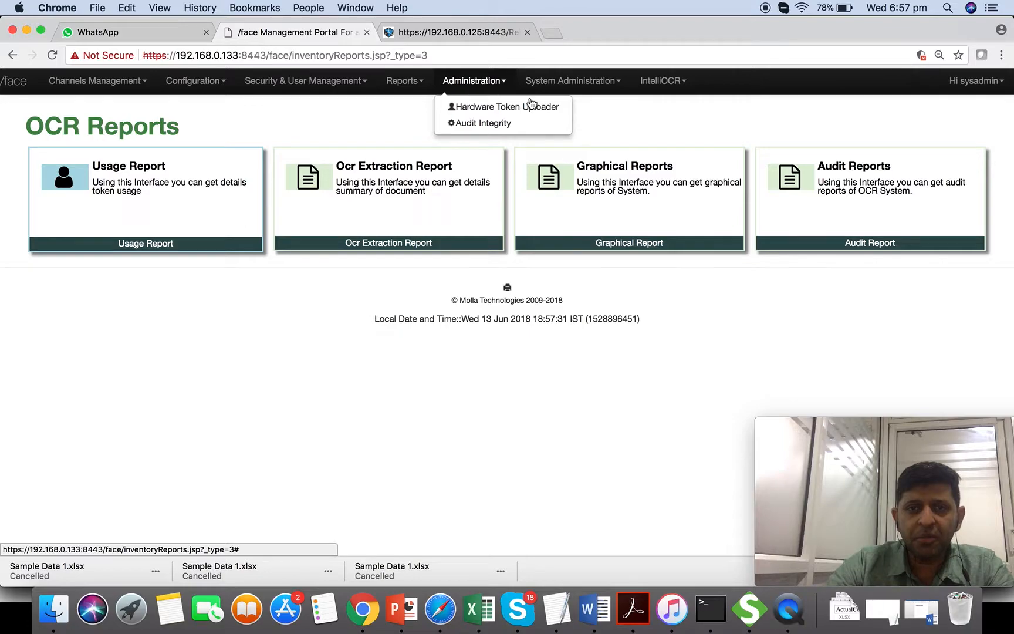
{"action": "left_click", "coordinate": [93, 81]}
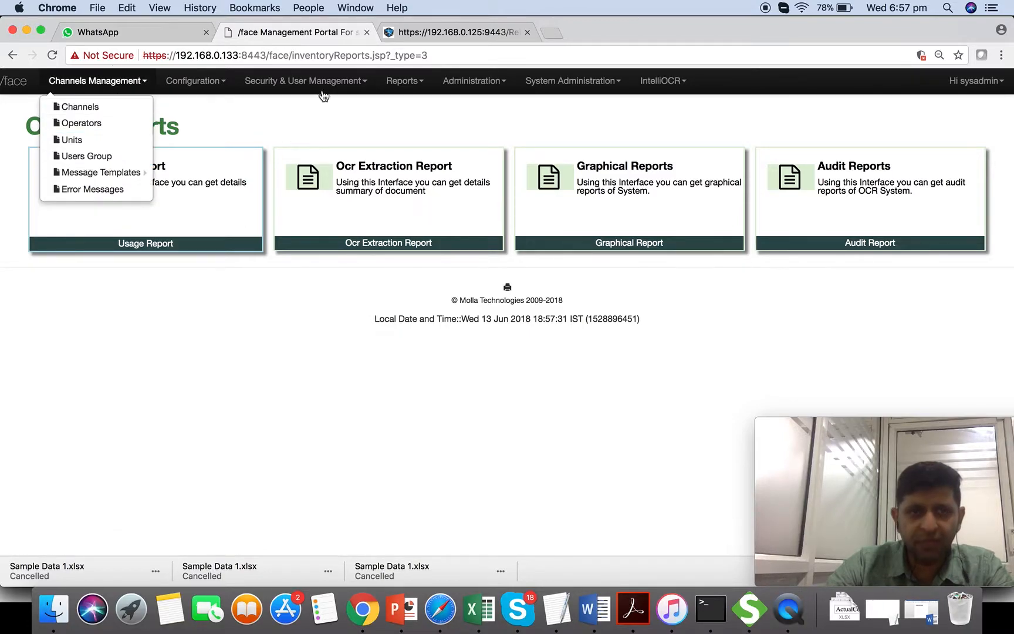
Open the Templete OCR List settings from the portal's system configuration.
{"action": "left_click", "coordinate": [209, 84]}
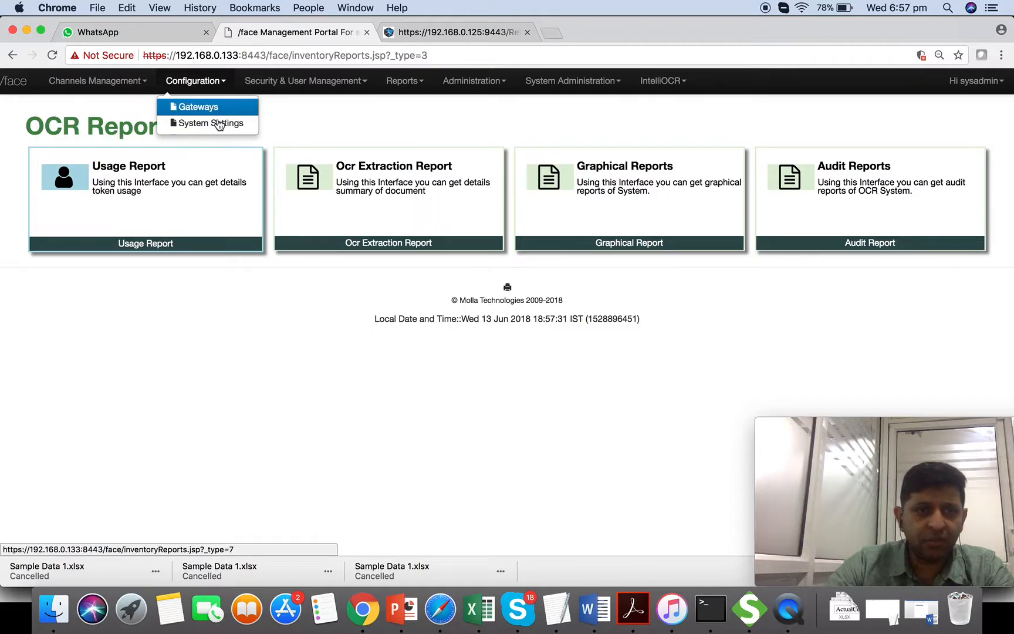
{"action": "left_click", "coordinate": [215, 123]}
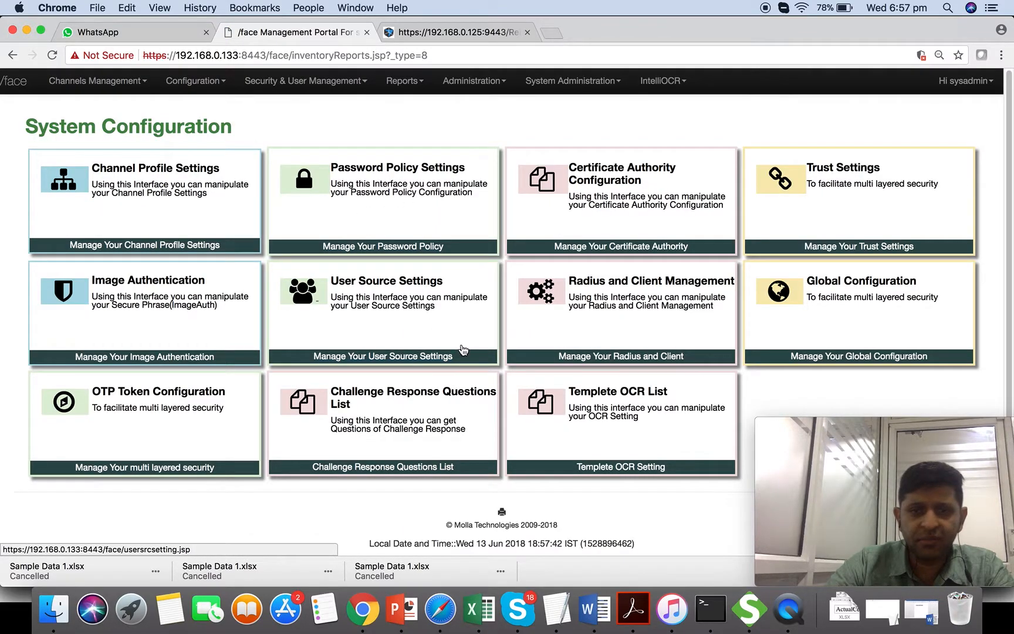
{"action": "left_click", "coordinate": [623, 407]}
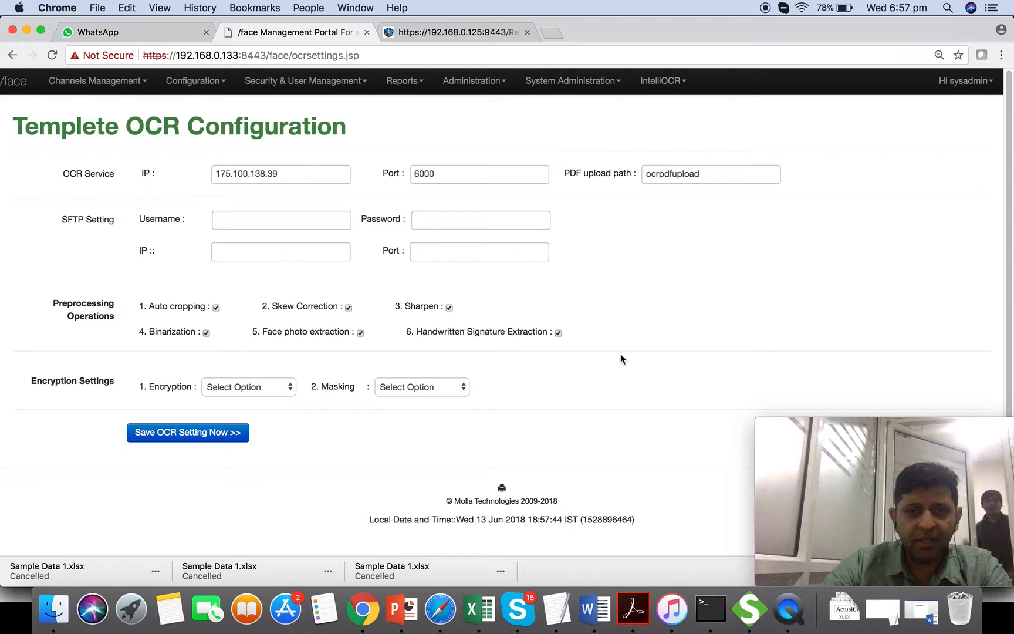
Switch to SoapUI, clear the existing doProcess response and submit the request again.
{"action": "left_click", "coordinate": [749, 609]}
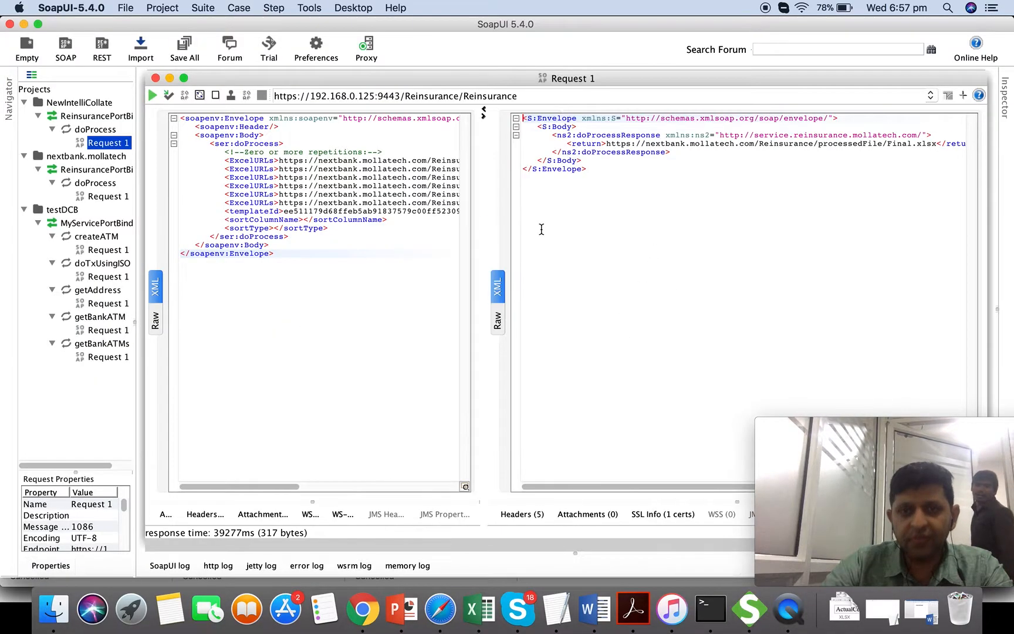
{"action": "key", "text": "super+a"}
{"action": "left_click", "coordinate": [626, 206]}
{"action": "left_click_drag", "start_coordinate": [623, 206], "coordinate": [511, 119]}
{"action": "key", "text": "BackSpace"}
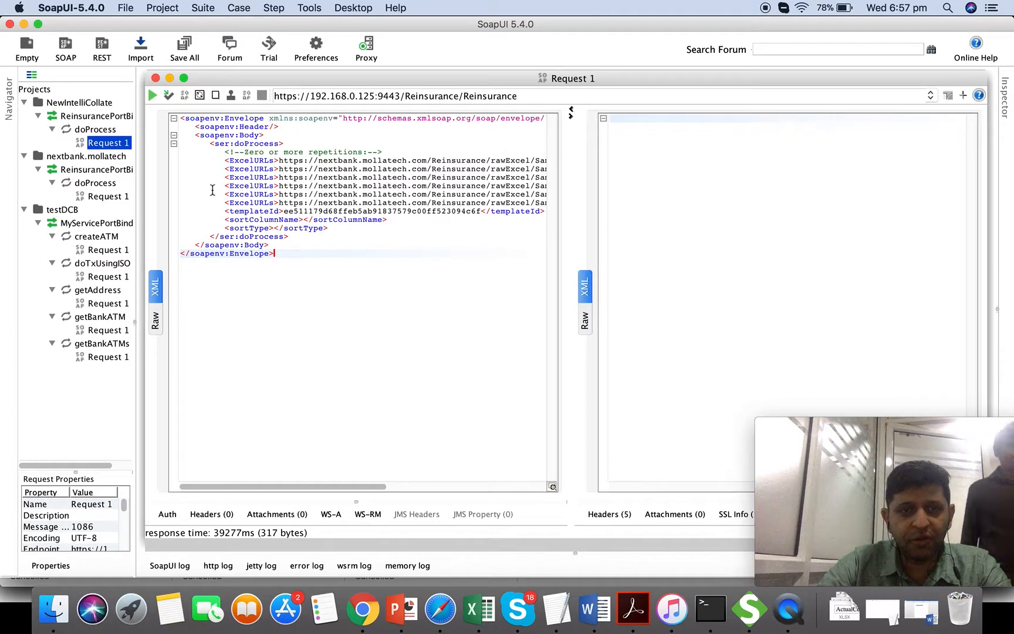
{"action": "left_click", "coordinate": [153, 95]}
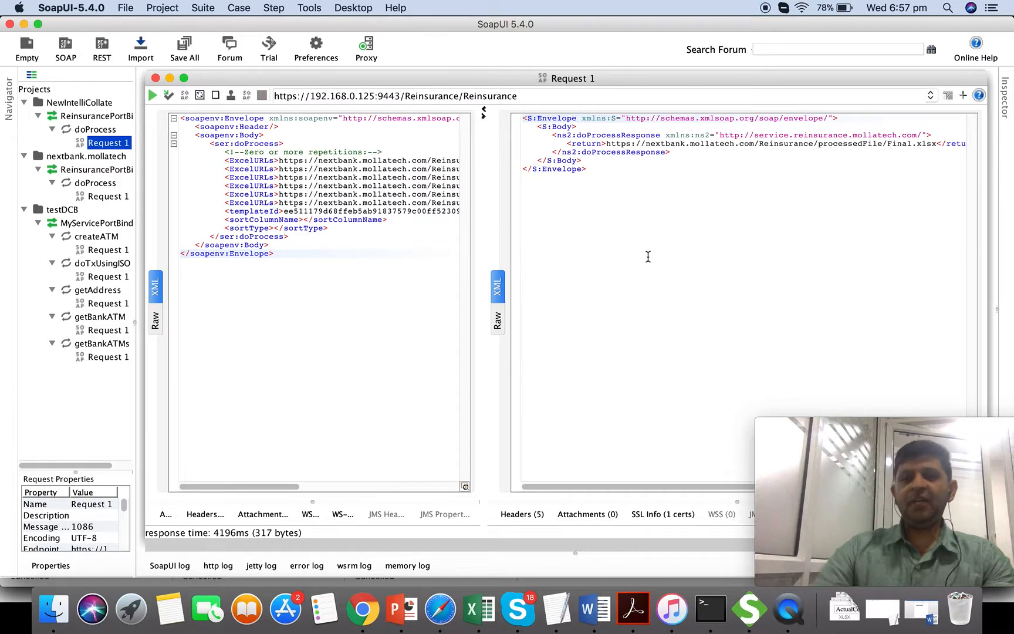
Examine the return URL in the doProcess response and the request's ExcelURLs and templateId entries.
{"action": "left_click_drag", "start_coordinate": [607, 144], "coordinate": [935, 145]}
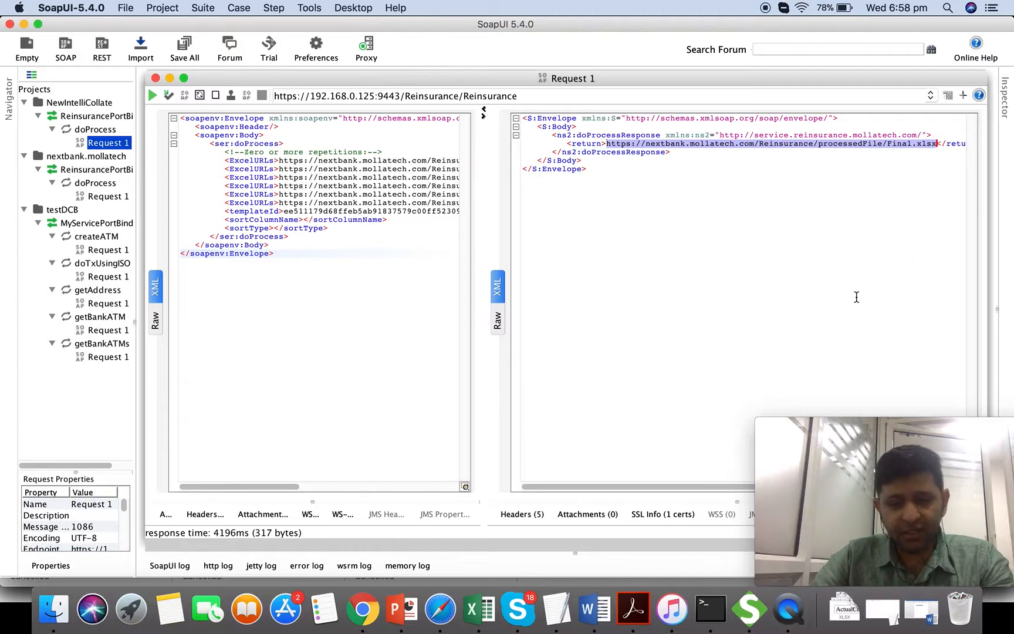
{"action": "left_click", "coordinate": [293, 258]}
{"action": "left_click_drag", "start_coordinate": [289, 160], "coordinate": [527, 210]}
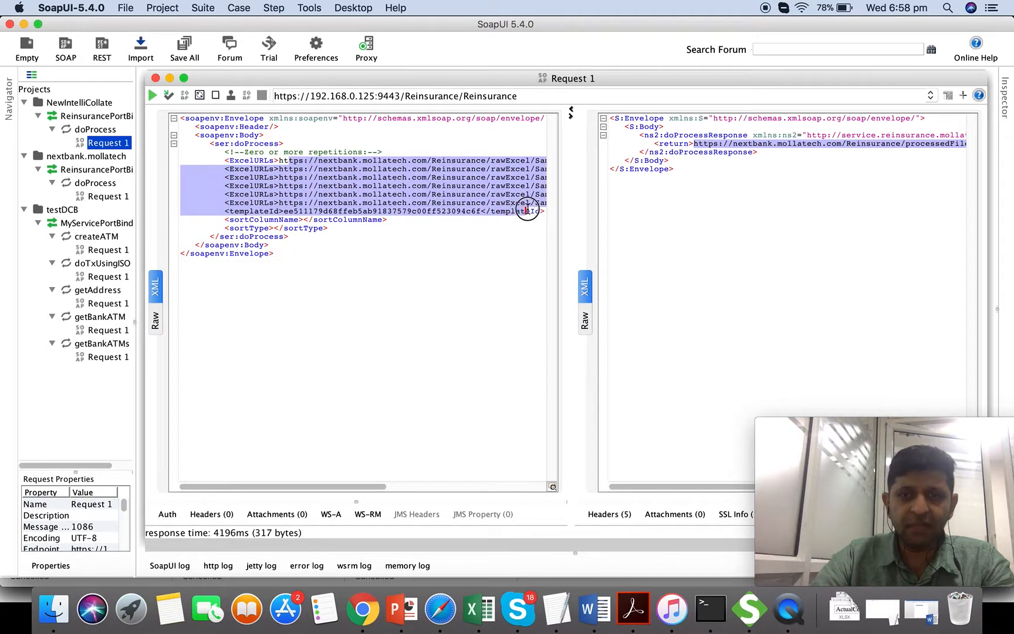
{"action": "left_click", "coordinate": [486, 234]}
{"action": "left_click_drag", "start_coordinate": [340, 164], "coordinate": [486, 204]}
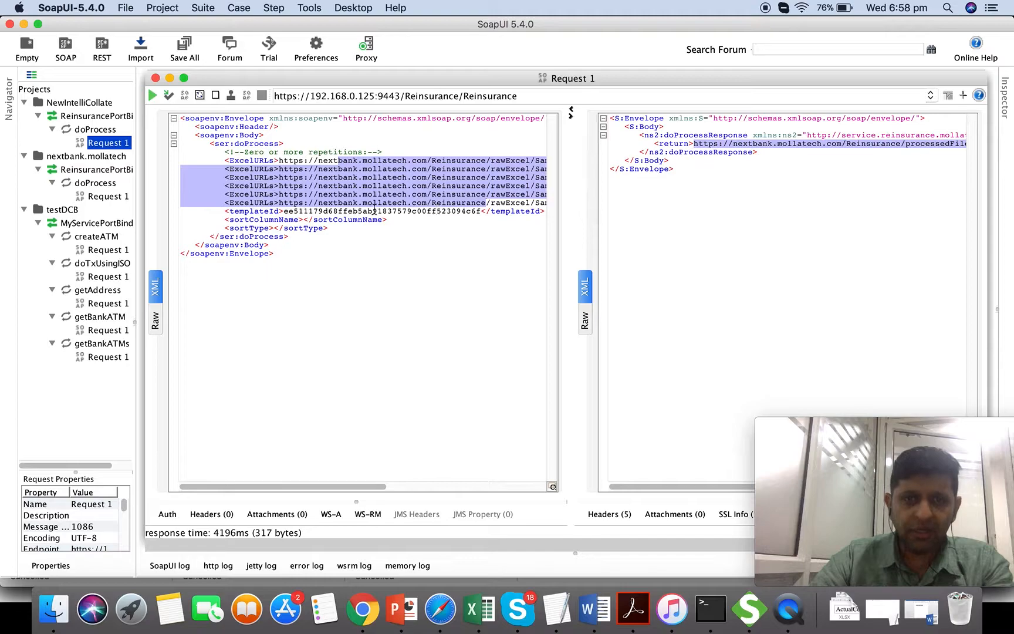
{"action": "double_click", "coordinate": [346, 211]}
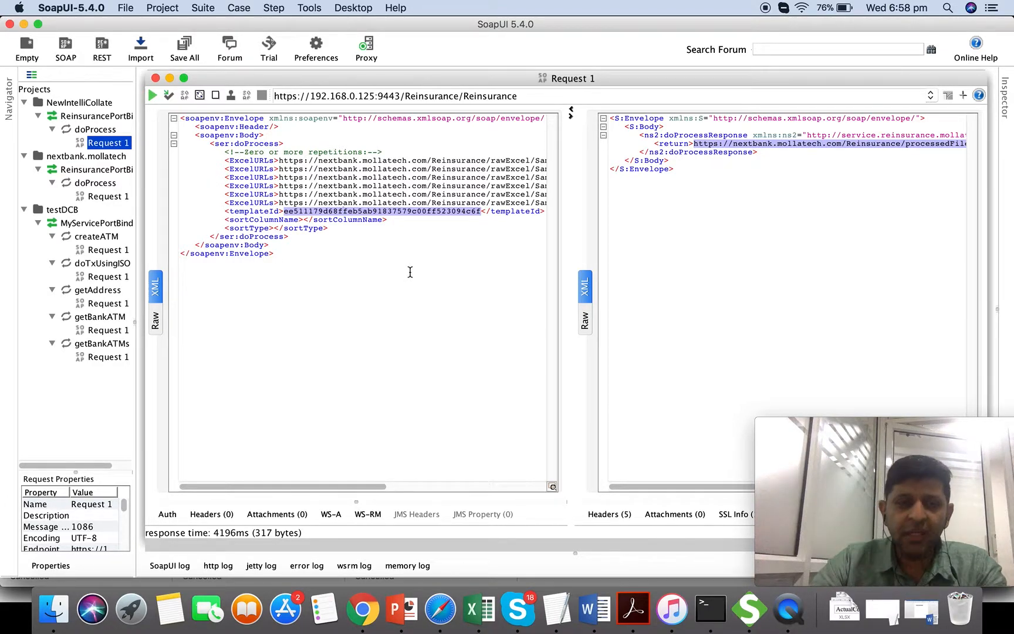
{"action": "left_click", "coordinate": [388, 256]}
{"action": "left_click", "coordinate": [252, 135], "text": "shift"}
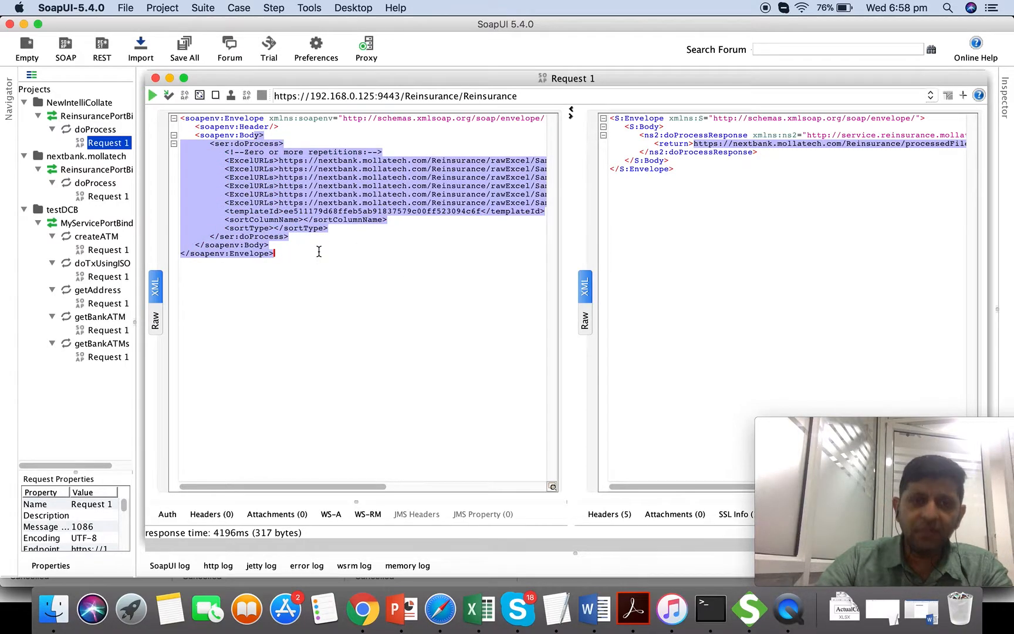
{"action": "left_click_drag", "start_coordinate": [697, 201], "coordinate": [524, 119]}
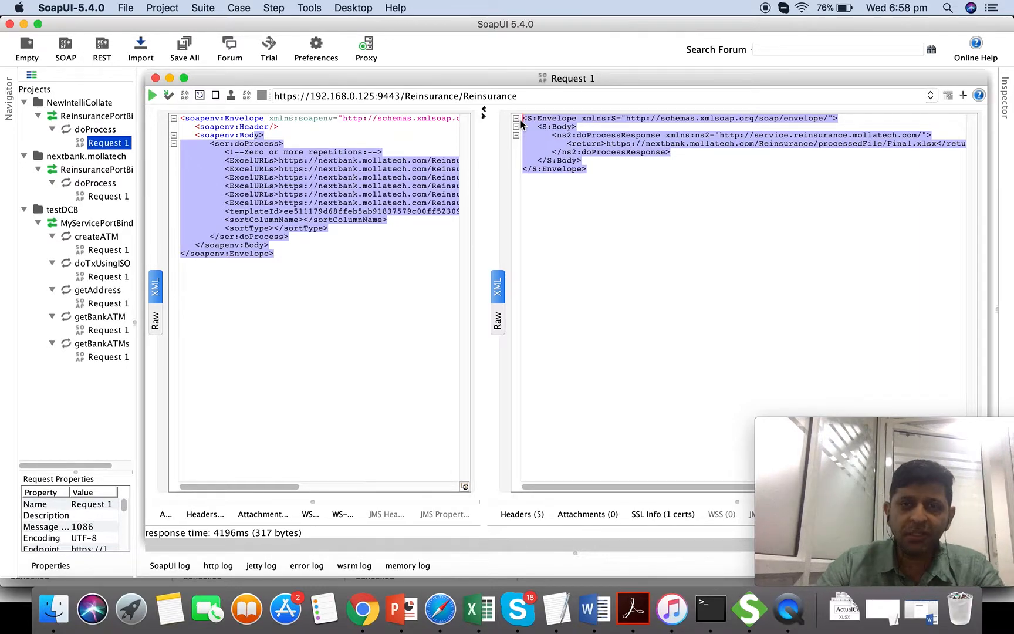
Copy the Final.xlsx URL from the response and open it in a new Chrome tab to download the file.
{"action": "left_click", "coordinate": [667, 182]}
{"action": "left_click_drag", "start_coordinate": [605, 144], "coordinate": [936, 144]}
{"action": "key", "text": "super+c"}
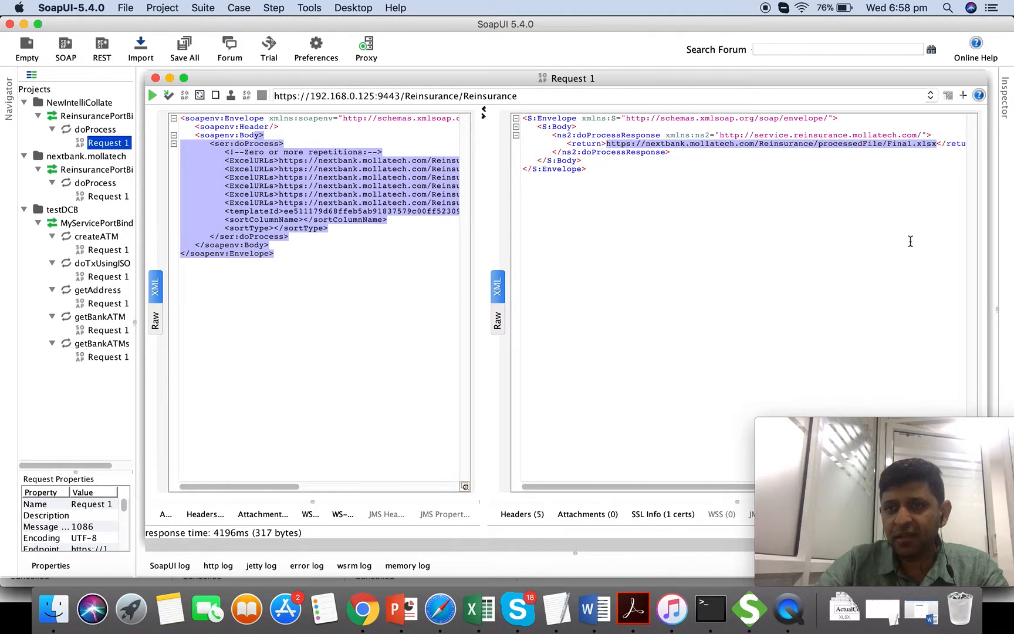
{"action": "left_click", "coordinate": [362, 609]}
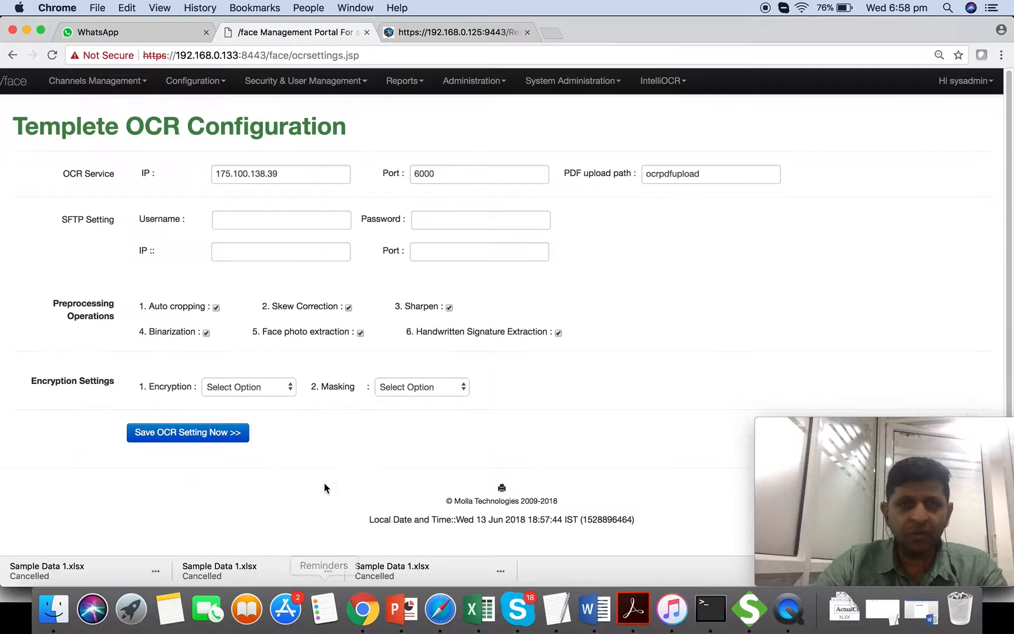
{"action": "left_click", "coordinate": [549, 33]}
{"action": "key", "text": "super+v"}
{"action": "key", "text": "Return"}
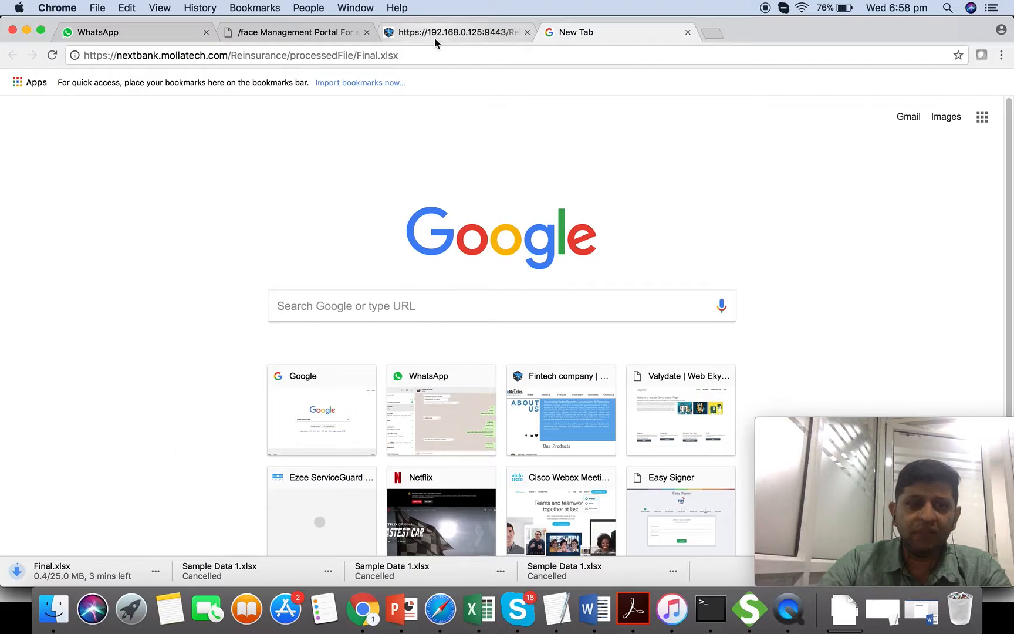
Switch to the intelliCOLLATE slide show in PowerPoint and advance to the Value Proposition slide.
{"action": "key", "text": "super+Tab"}
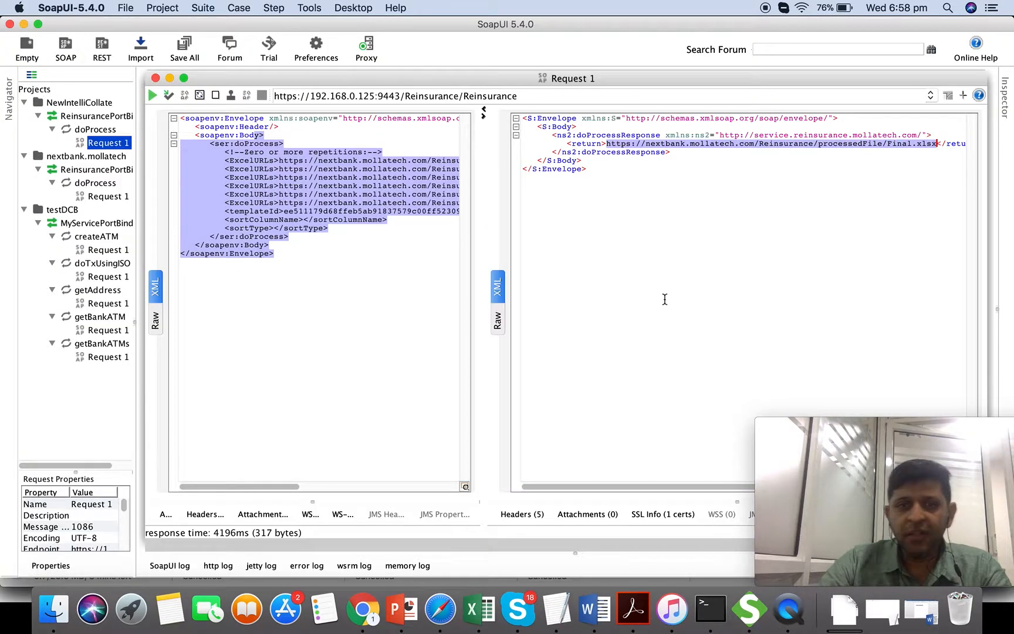
{"action": "key", "text": "super+Tab"}
{"action": "key", "text": "super+Tab"}
{"action": "key", "text": "super+Tab"}
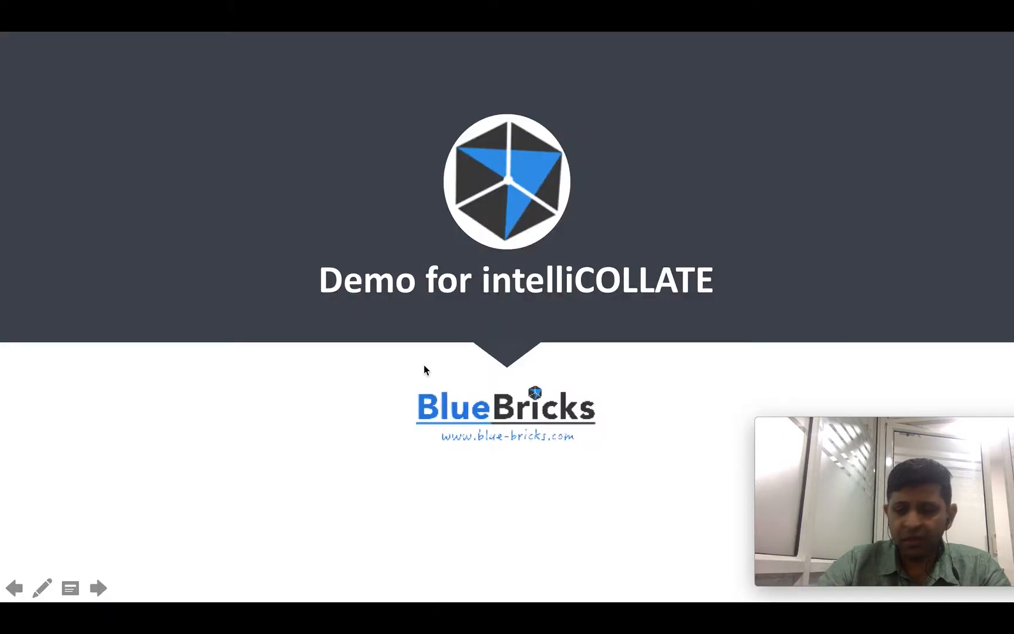
{"action": "left_click", "coordinate": [423, 369]}
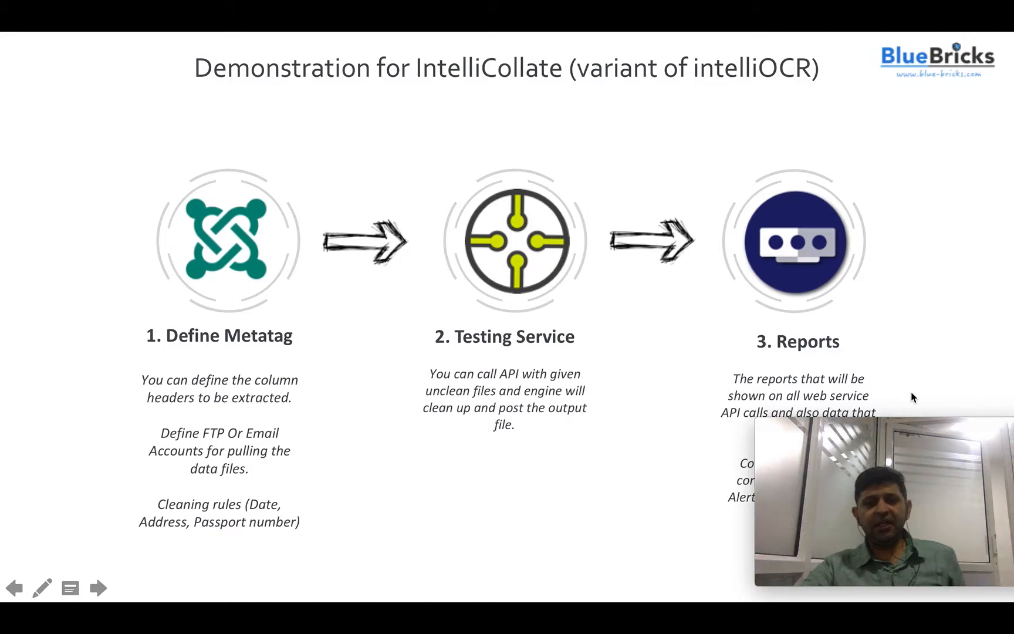
{"action": "left_click", "coordinate": [459, 458]}
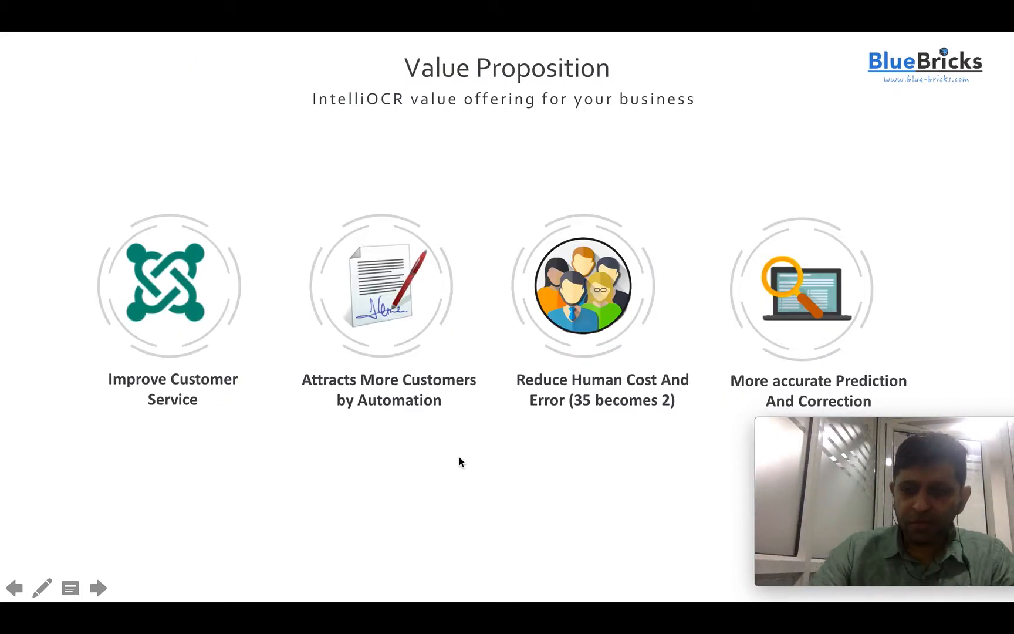
{"action": "left_click", "coordinate": [812, 437]}
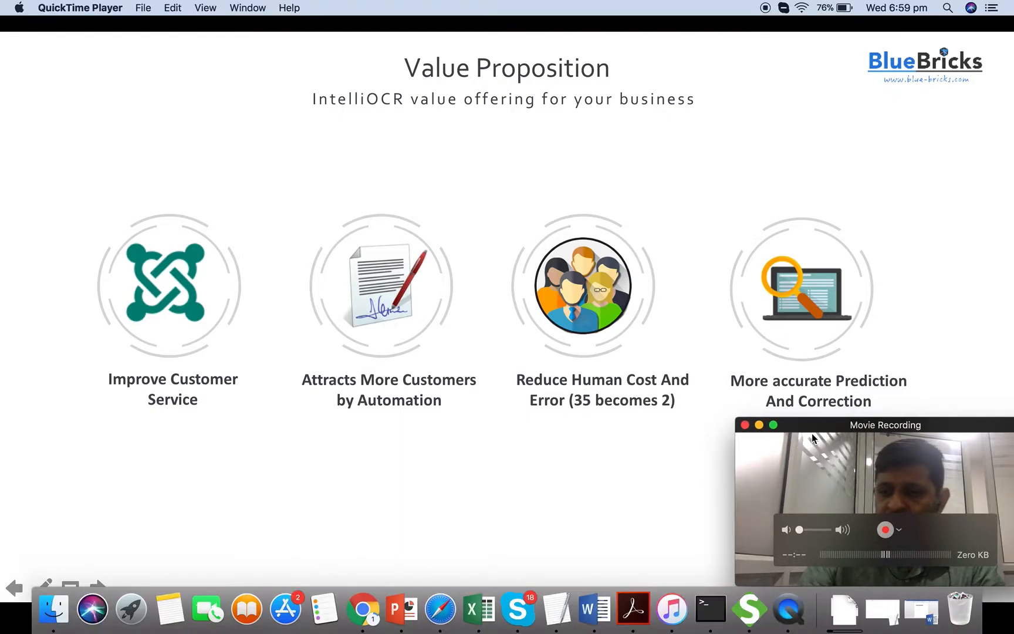